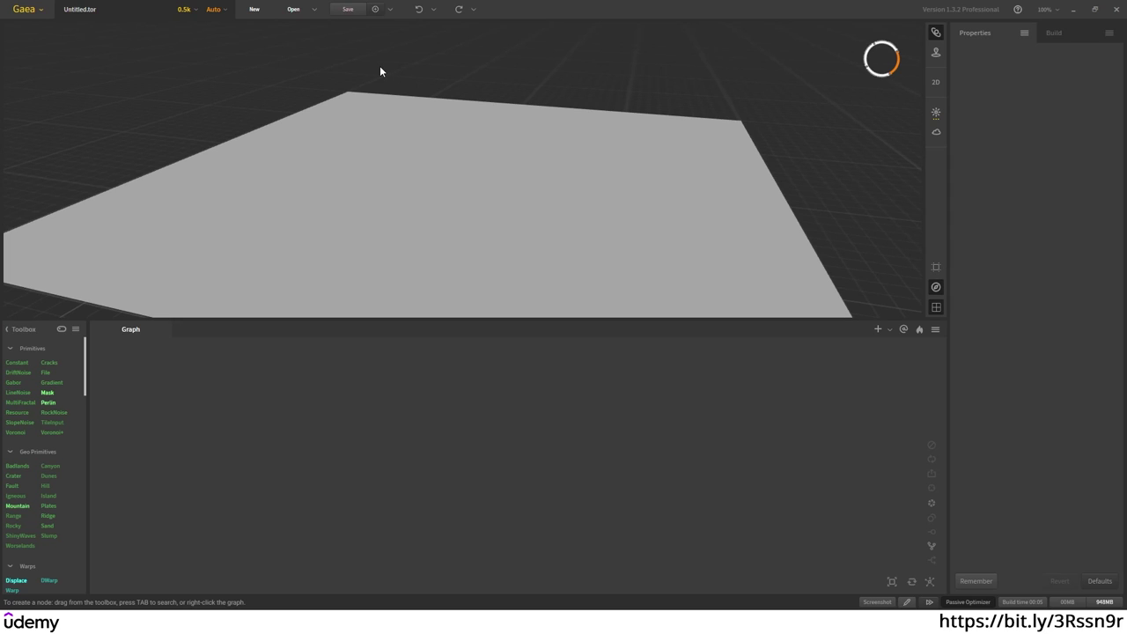
Step: Start a new project from the Desertscape template in the advanced Landscape templates
{"action": "left_click_drag", "start_coordinate": [491, 150], "coordinate": [226, 121]}
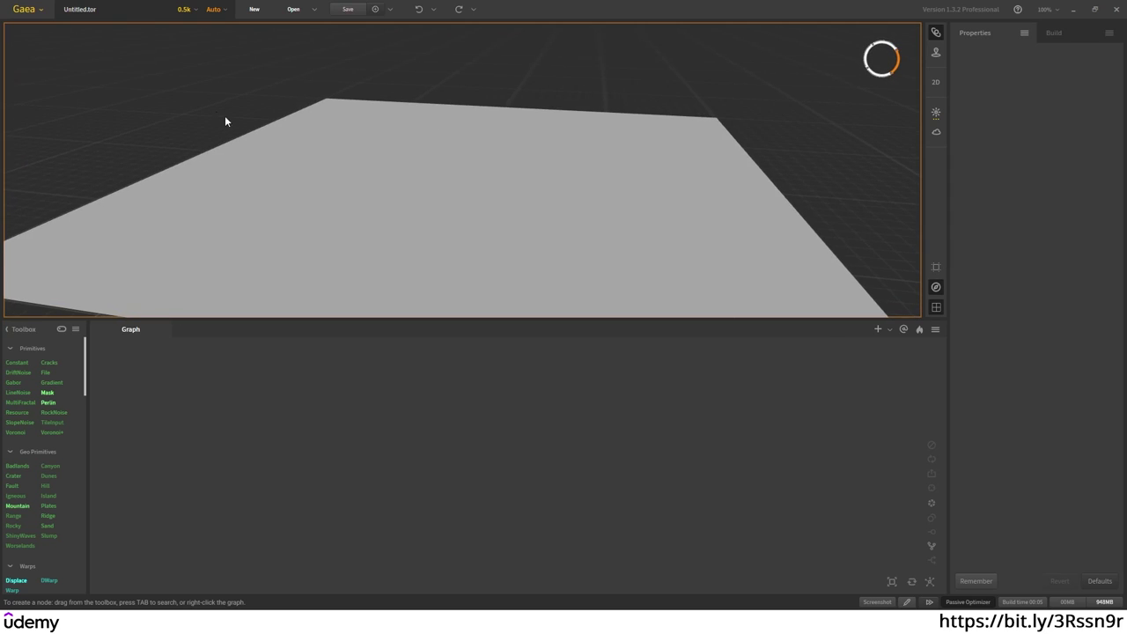
{"action": "left_click", "coordinate": [44, 11]}
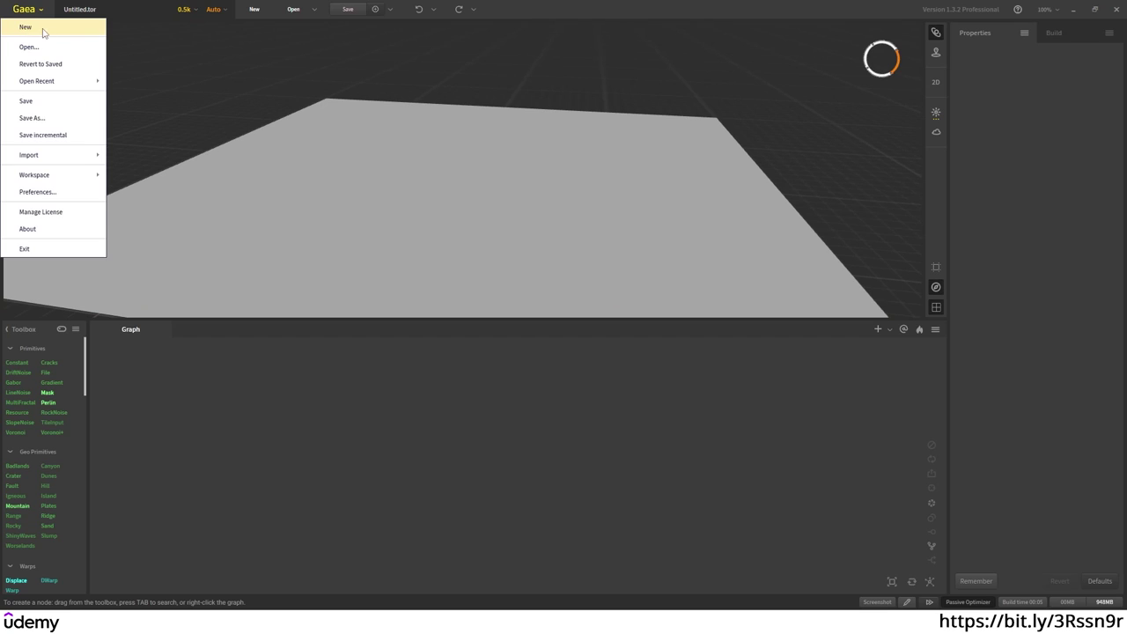
{"action": "left_click", "coordinate": [43, 29]}
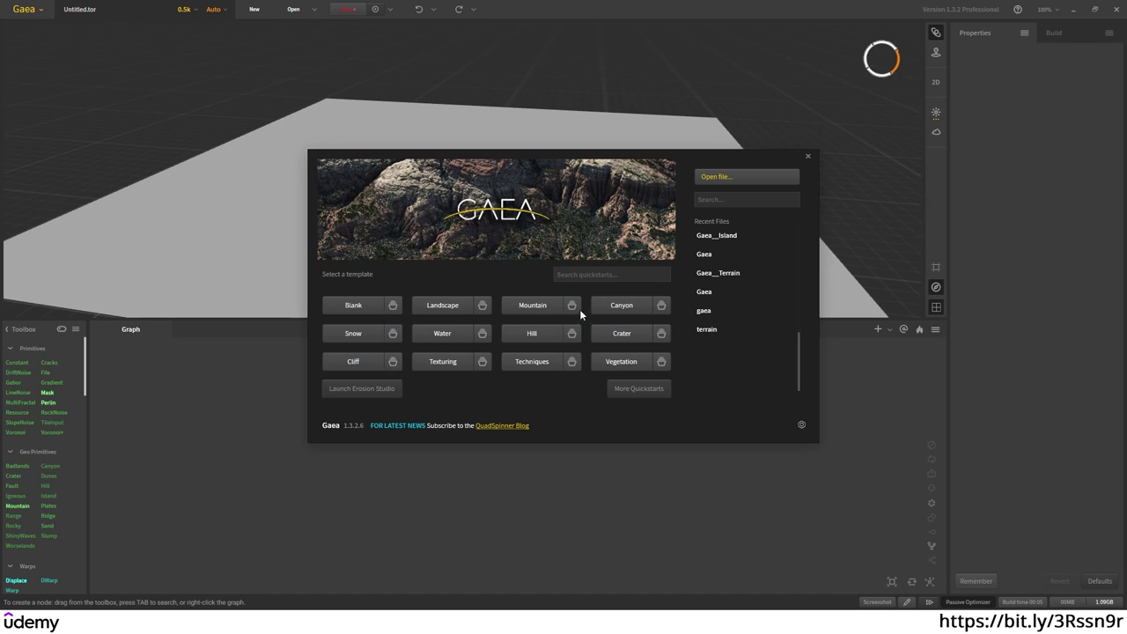
{"action": "left_click", "coordinate": [481, 304]}
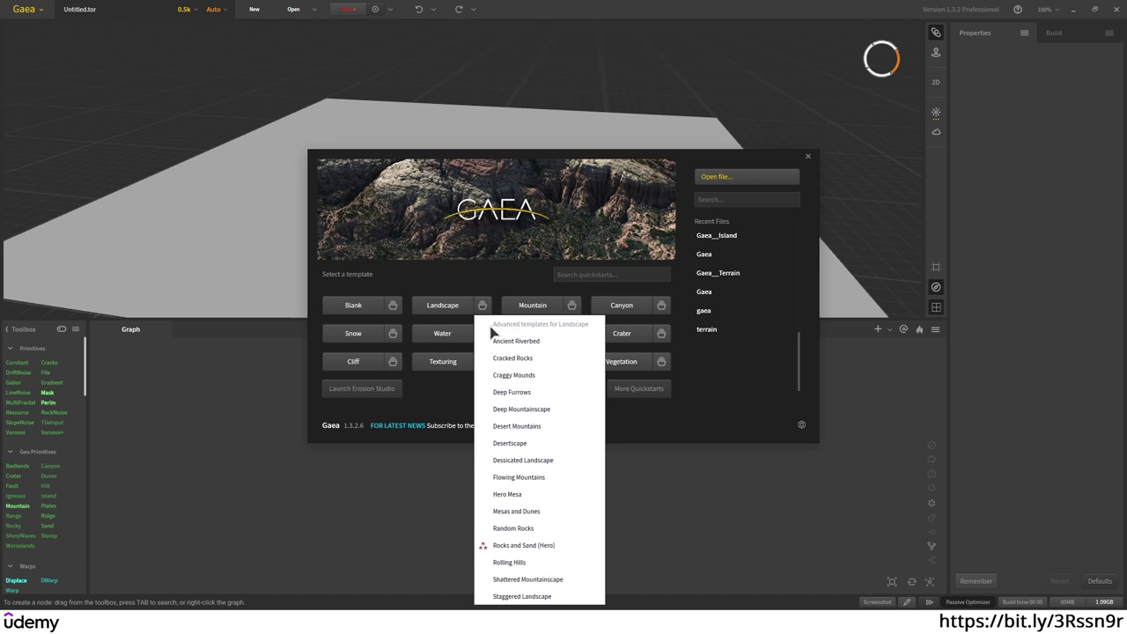
{"action": "mouse_move", "coordinate": [508, 394]}
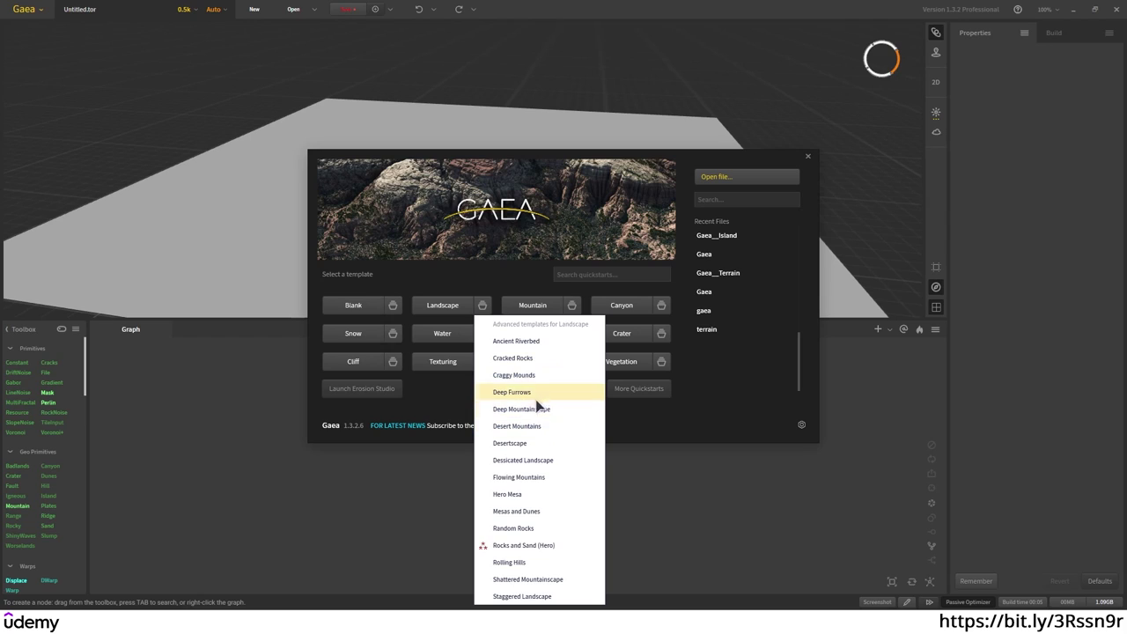
{"action": "mouse_move", "coordinate": [524, 448]}
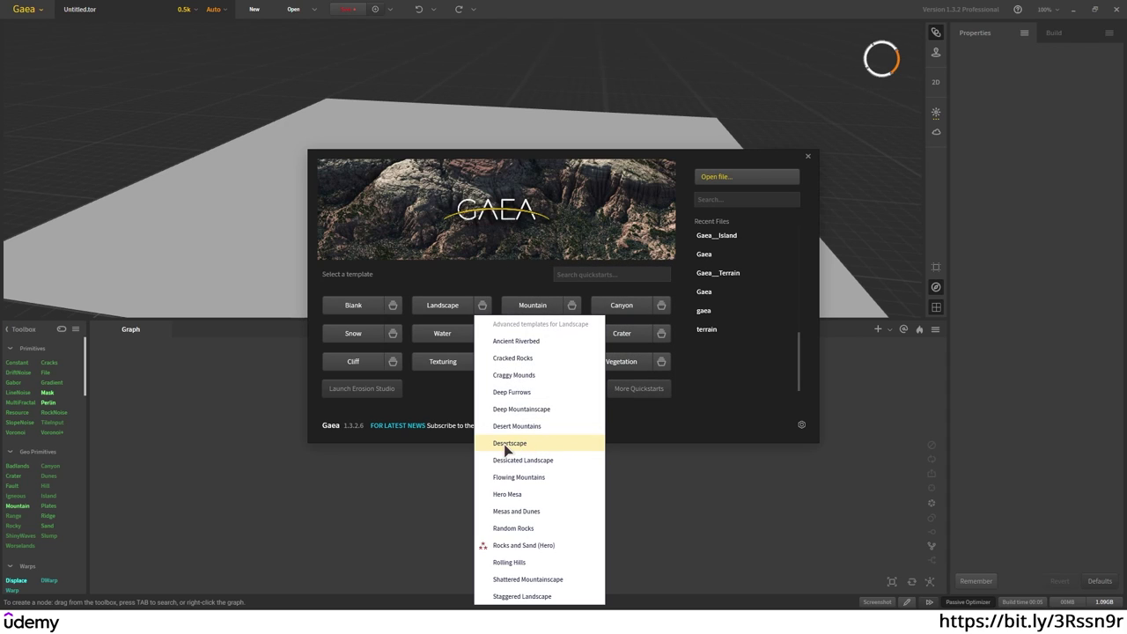
{"action": "left_click", "coordinate": [519, 444]}
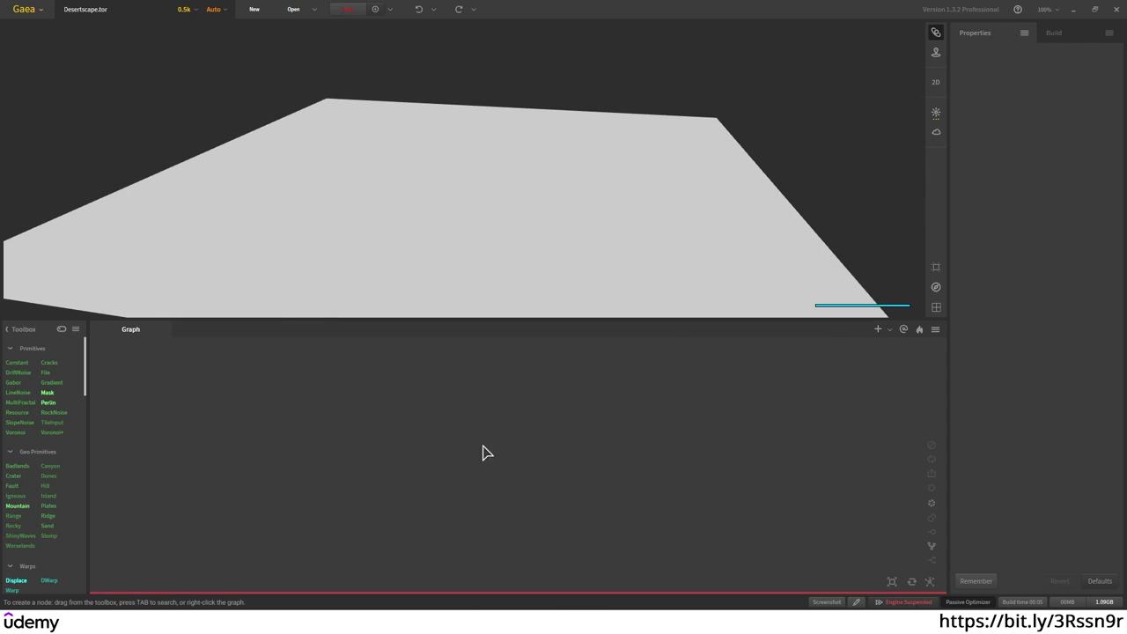
Step: Examine the template's node graph, including the settings of its Plates and Cracks nodes
{"action": "scroll", "coordinate": [669, 422], "scroll_direction": "down", "scroll_amount": 5}
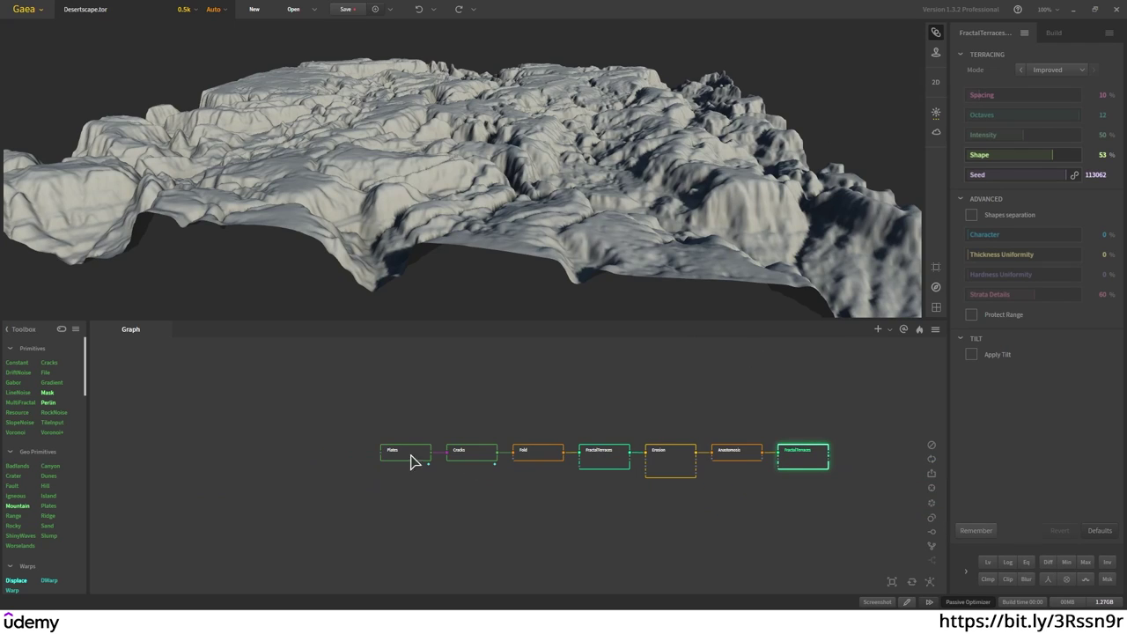
{"action": "left_click_drag", "start_coordinate": [363, 388], "coordinate": [817, 528]}
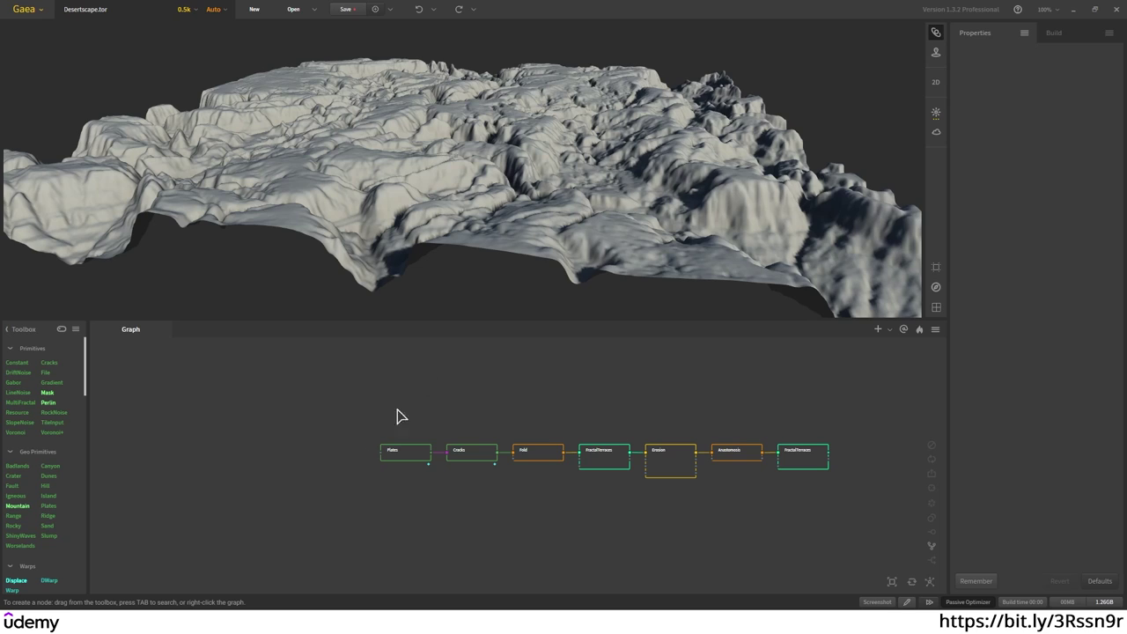
{"action": "key", "text": "Left"}
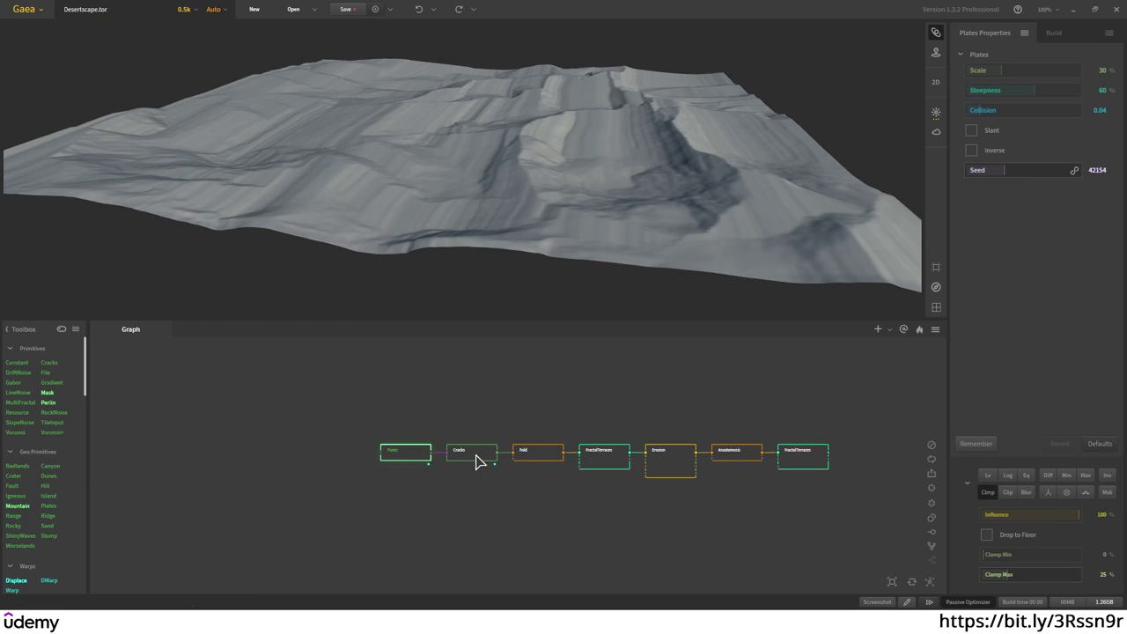
{"action": "left_click", "coordinate": [475, 456]}
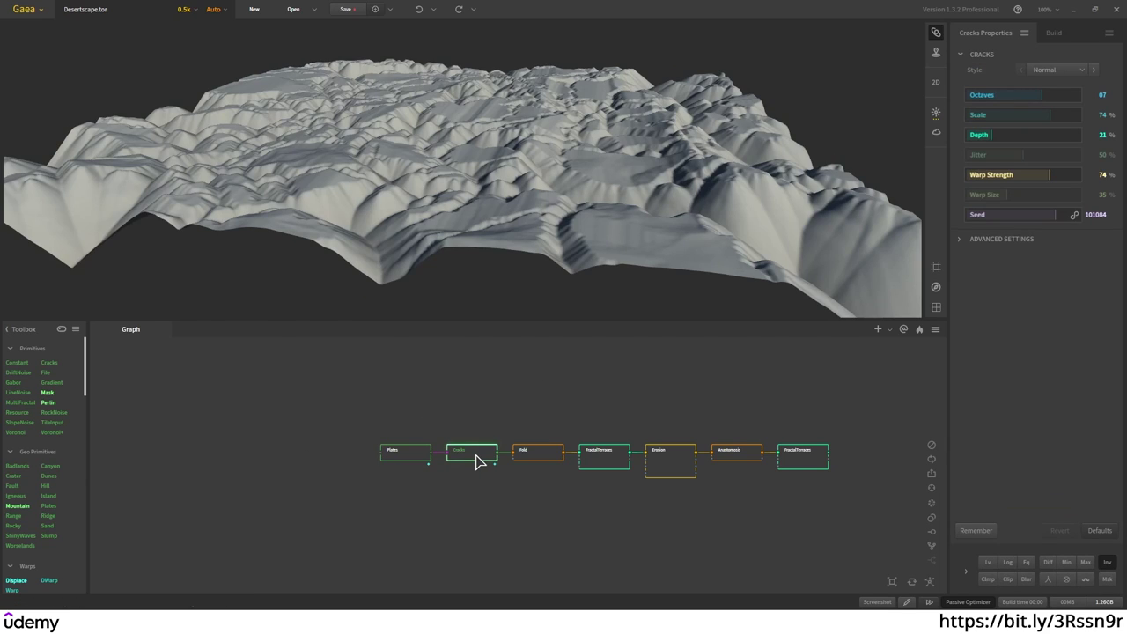
Step: Start a new empty project and dismiss the template chooser without picking a template
{"action": "left_click", "coordinate": [24, 9]}
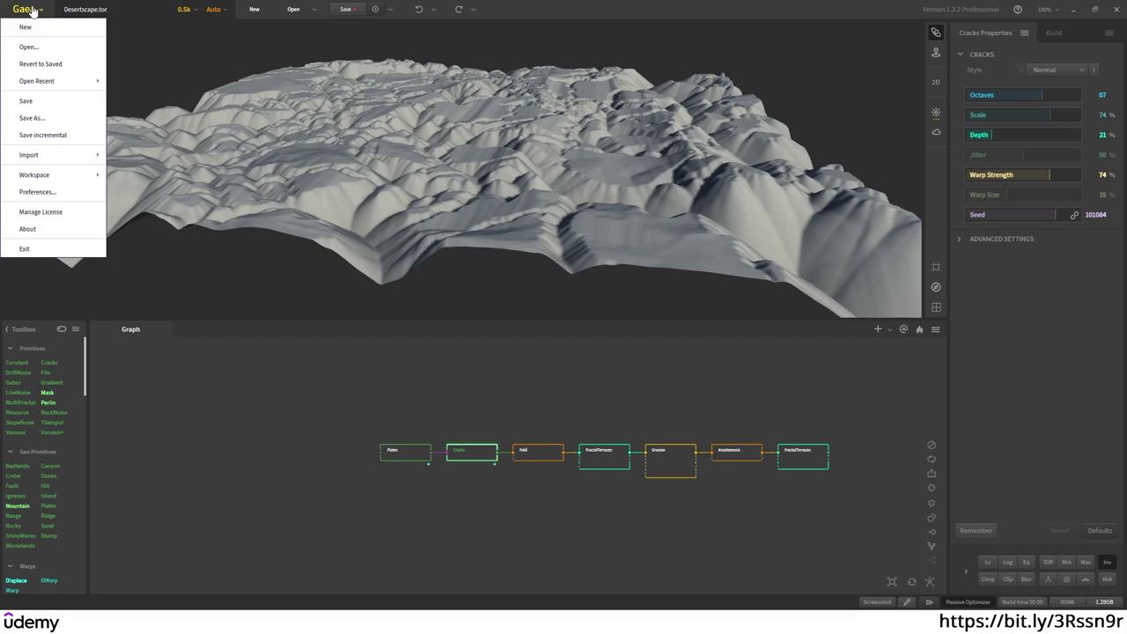
{"action": "left_click", "coordinate": [24, 26]}
{"action": "left_click", "coordinate": [588, 323]}
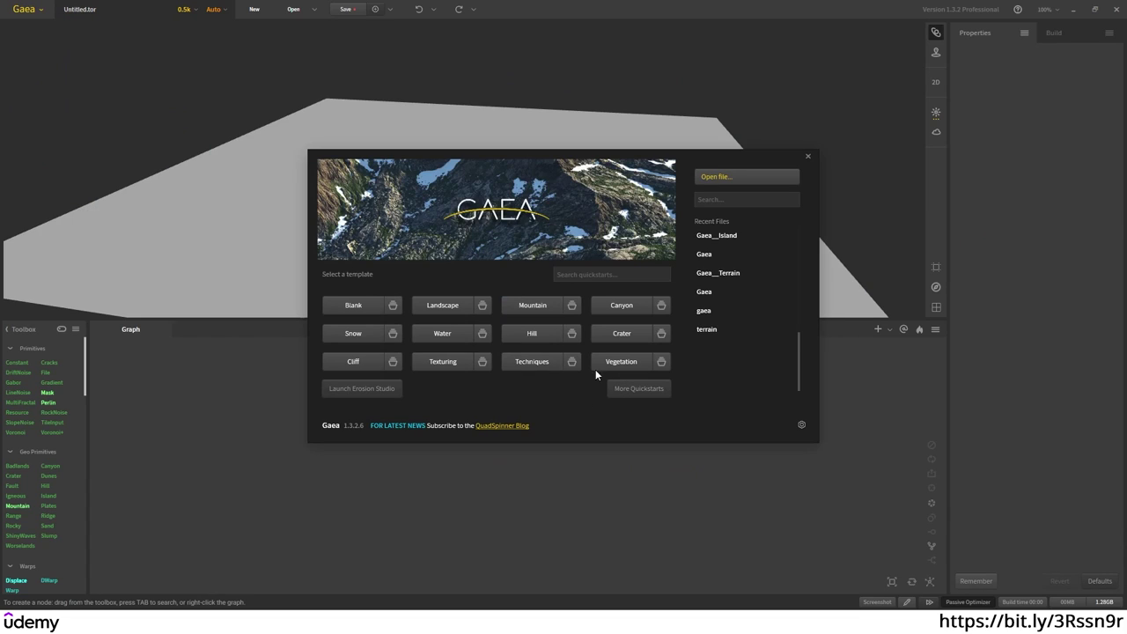
{"action": "left_click", "coordinate": [807, 156]}
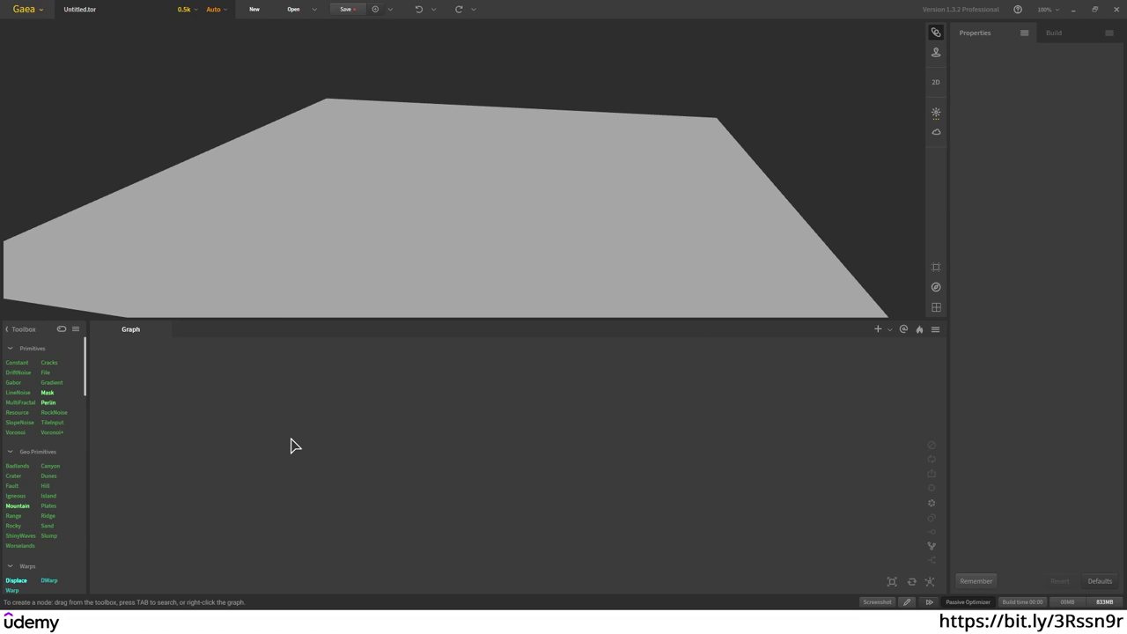
Step: Add a Mountain node to the empty graph
{"action": "key", "text": "Tab"}
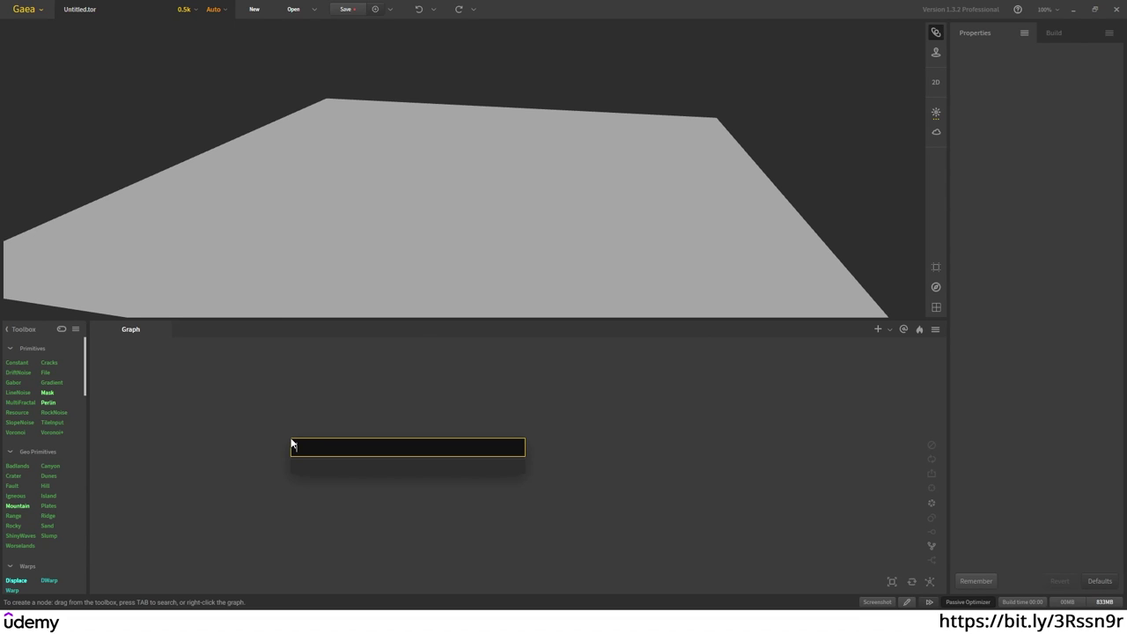
{"action": "type", "text": "mountain"}
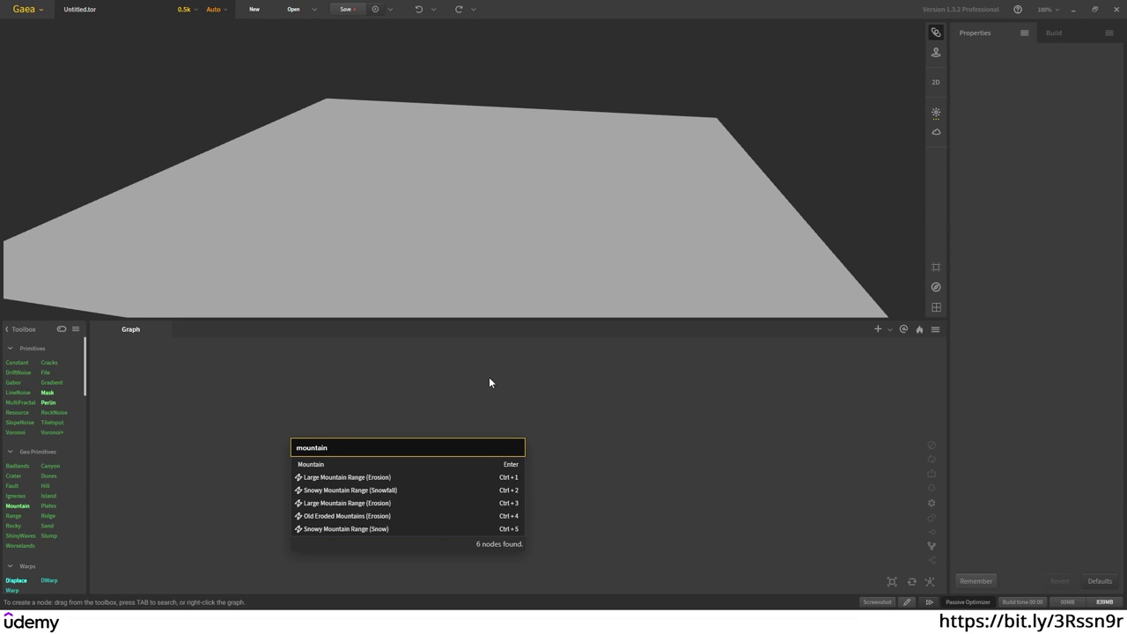
{"action": "left_click", "coordinate": [320, 468]}
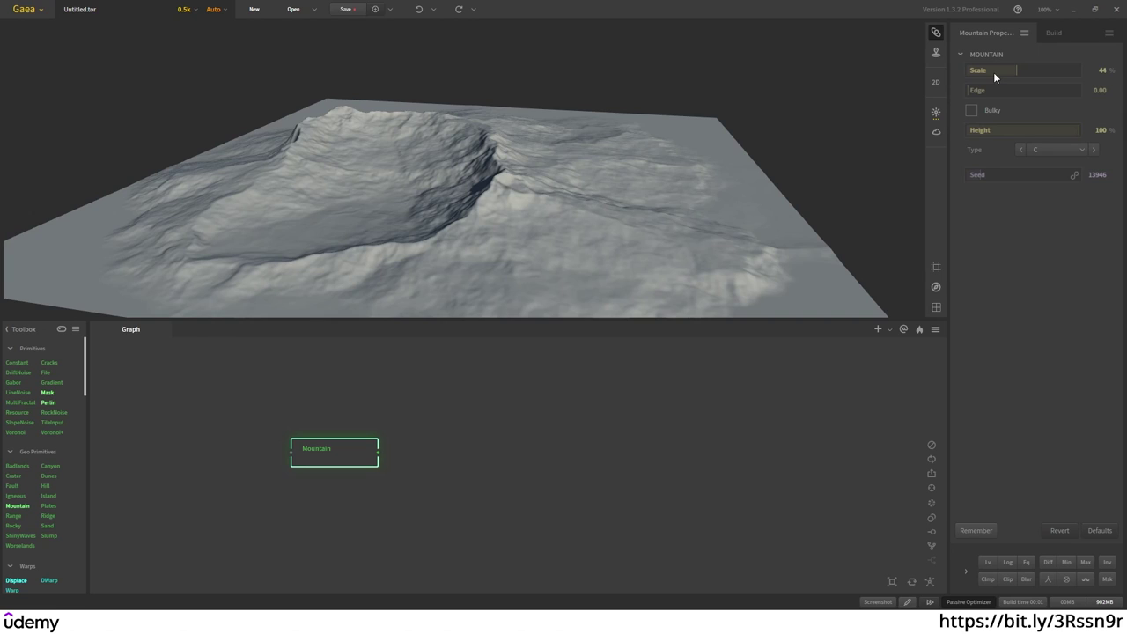
Step: Set the Mountain node's scale to 79% and edge to 0.07, and enable Bulky
{"action": "left_click_drag", "start_coordinate": [993, 72], "coordinate": [1049, 69]}
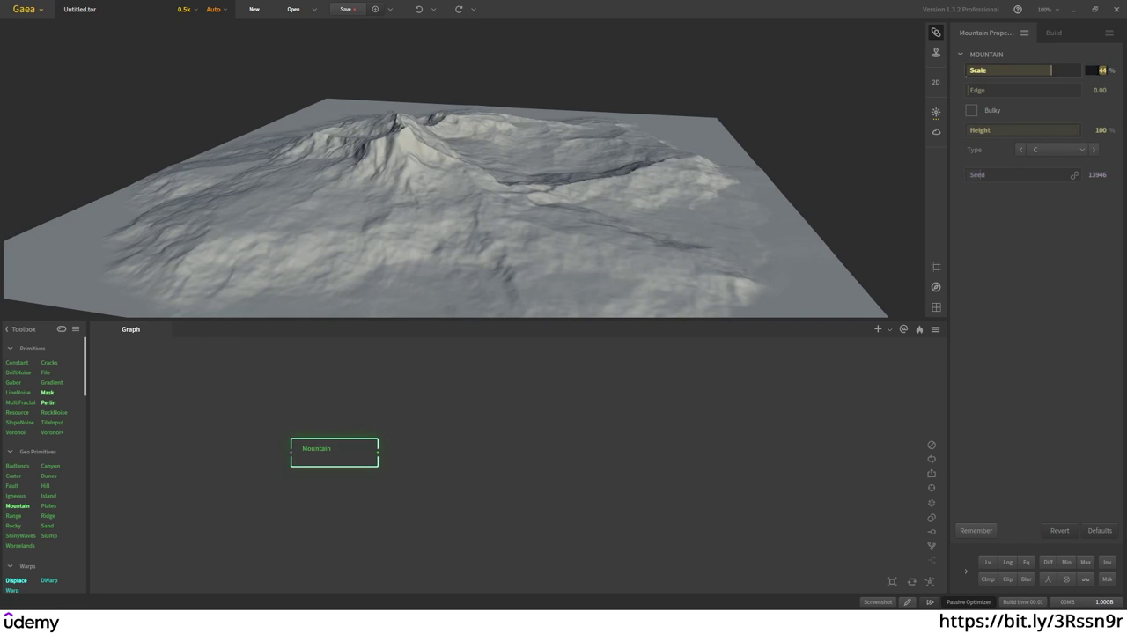
{"action": "mouse_move", "coordinate": [1051, 70]}
{"action": "left_mouse_down"}
{"action": "mouse_move", "coordinate": [1019, 72]}
{"action": "mouse_move", "coordinate": [1055, 70]}
{"action": "left_mouse_up"}
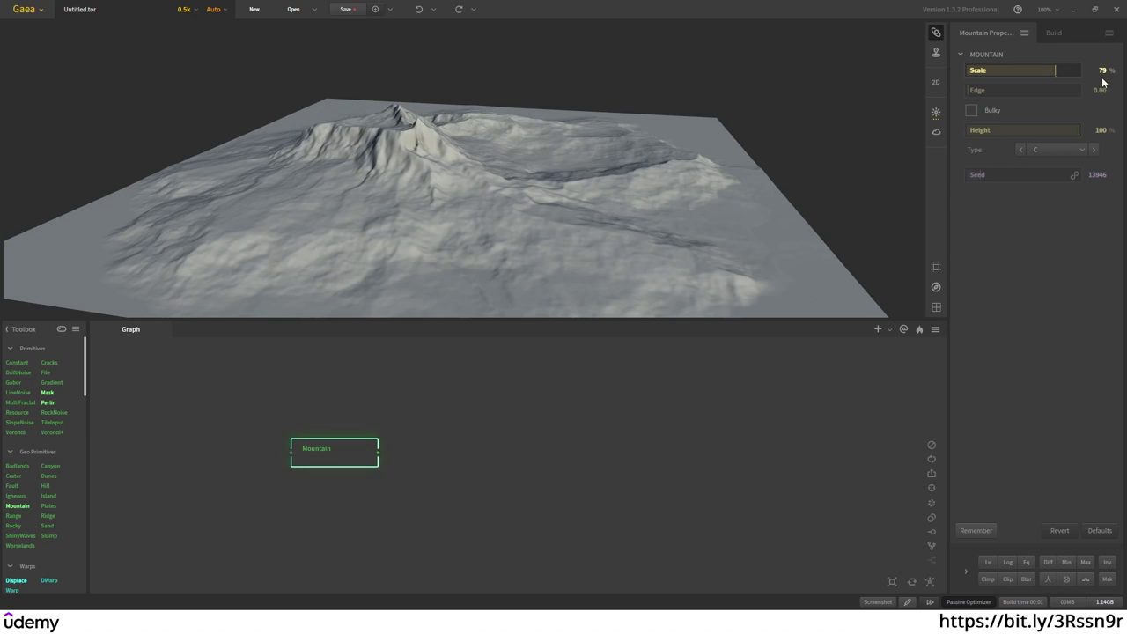
{"action": "left_click", "coordinate": [1100, 91]}
{"action": "type", "text": "0.07"}
{"action": "key", "text": "Return"}
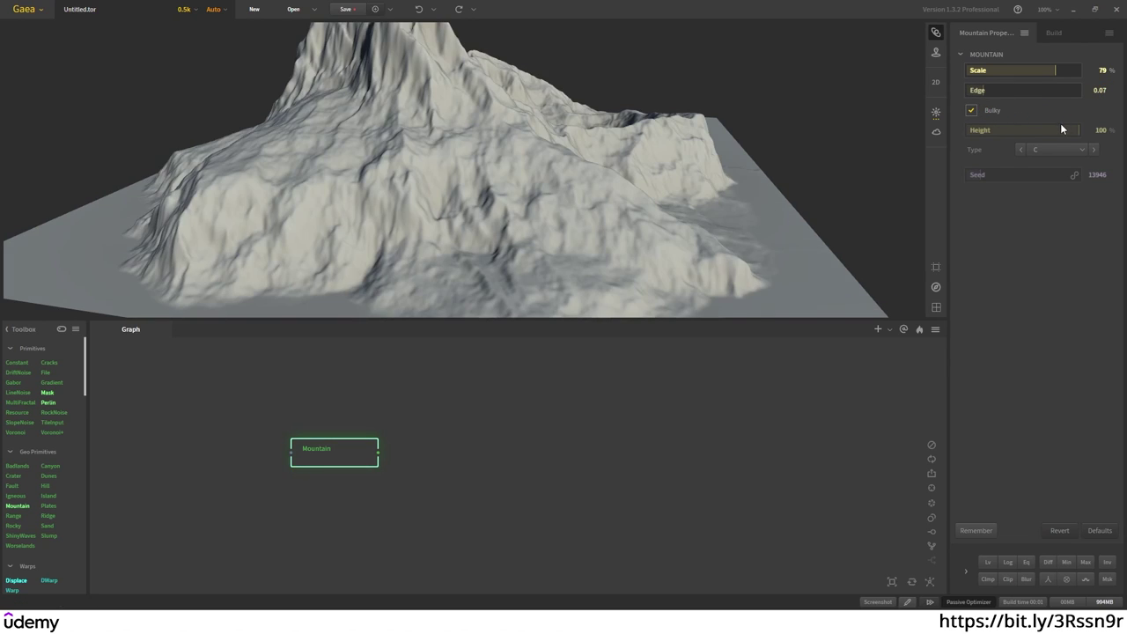
Step: Set the Mountain node's height to 46% and its seed to 11310
{"action": "left_click", "coordinate": [1054, 129]}
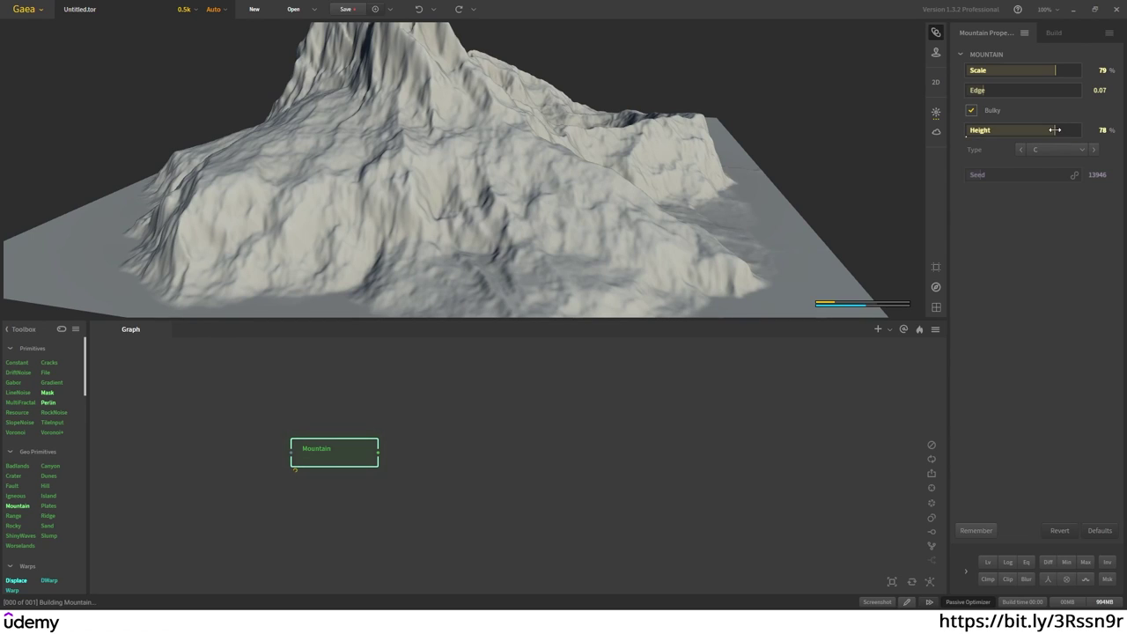
{"action": "left_click", "coordinate": [1102, 130]}
{"action": "type", "text": "45"}
{"action": "key", "text": "Return"}
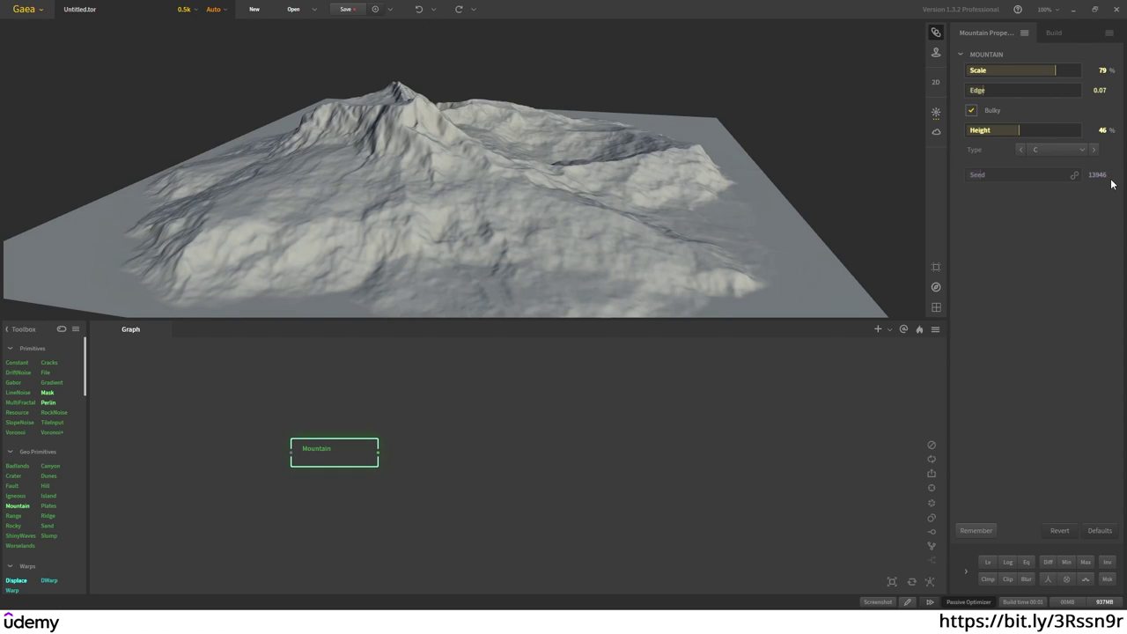
{"action": "left_click", "coordinate": [1093, 176]}
{"action": "type", "text": "11310"}
{"action": "key", "text": "Return"}
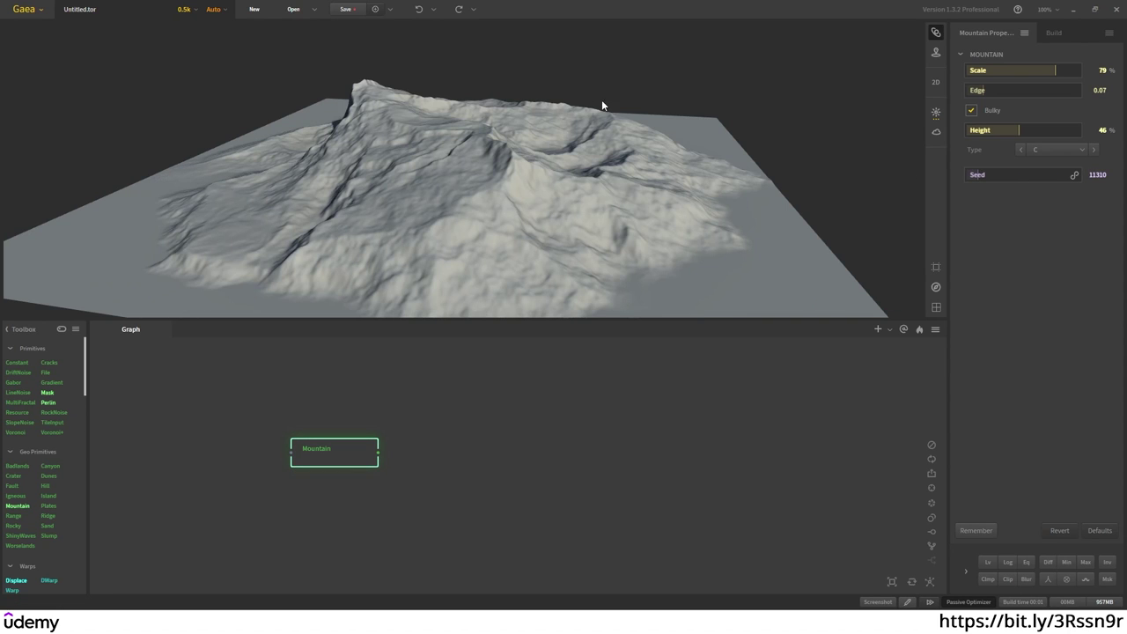
Step: Add a Transform node beside the Mountain node and connect the Mountain's output to the Transform's input
{"action": "left_click_drag", "start_coordinate": [570, 90], "coordinate": [524, 104]}
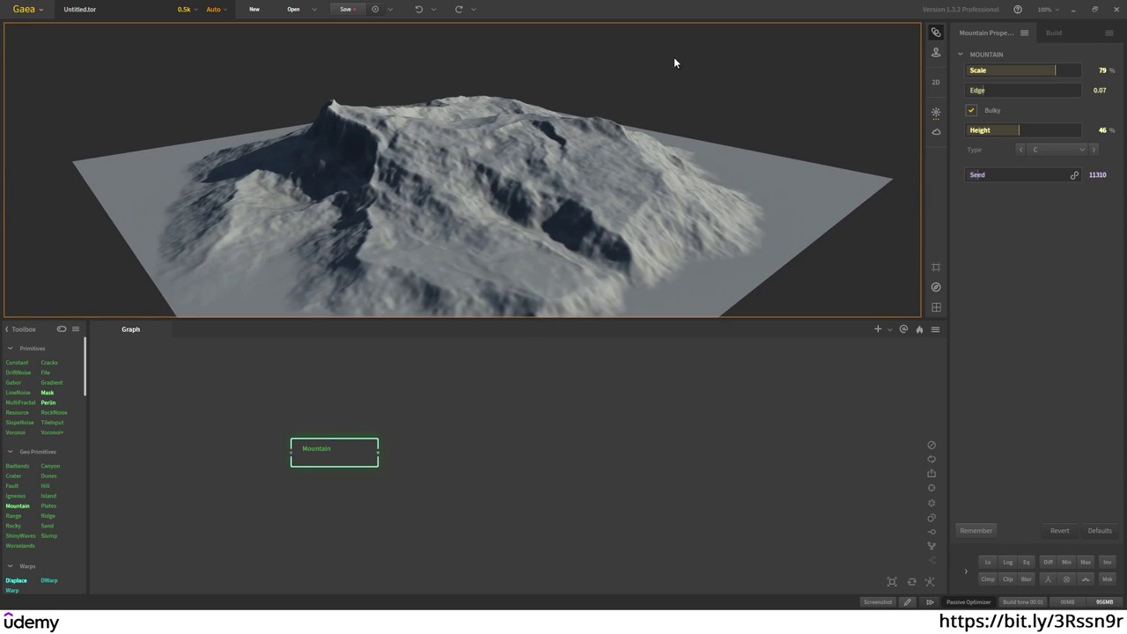
{"action": "left_click_drag", "start_coordinate": [594, 313], "coordinate": [628, 156]}
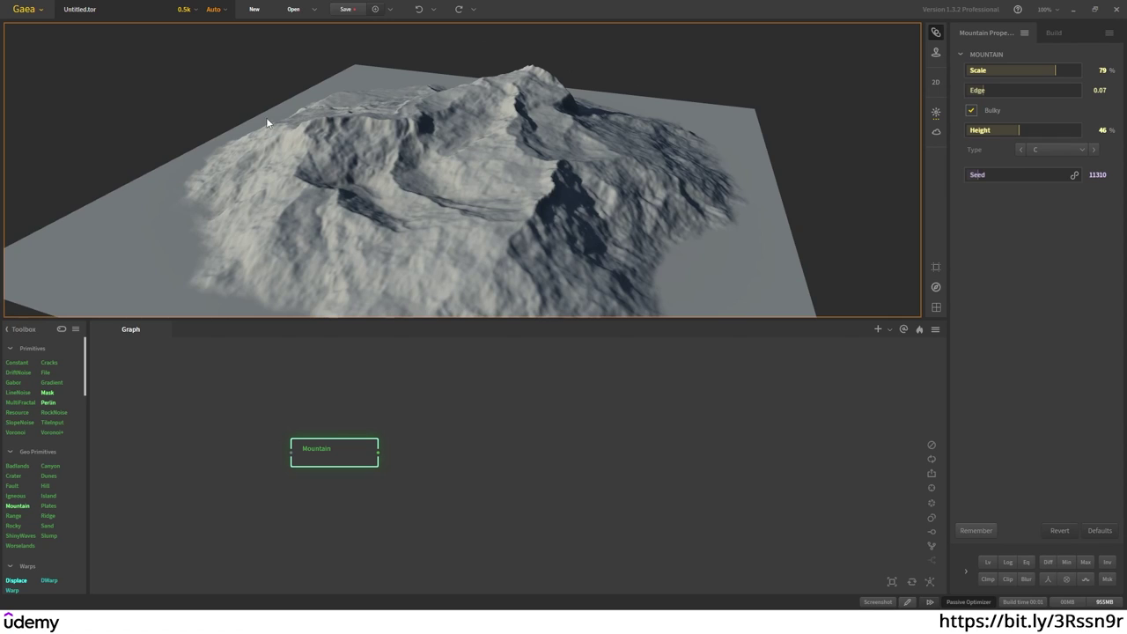
{"action": "left_click", "coordinate": [528, 432]}
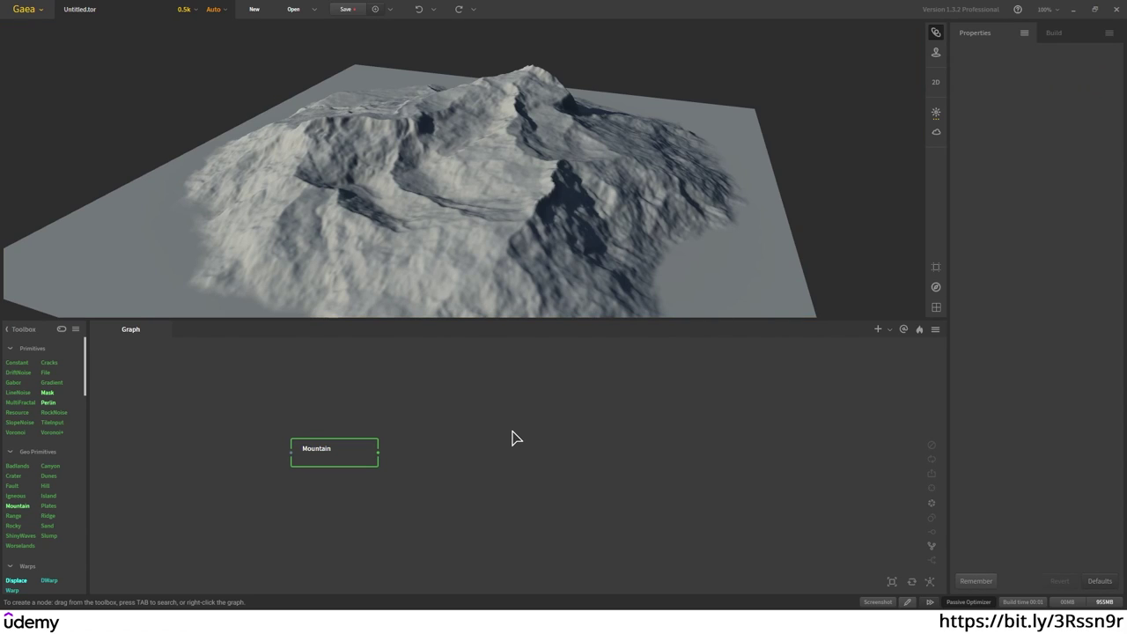
{"action": "key", "text": "Tab"}
{"action": "type", "text": "tran"}
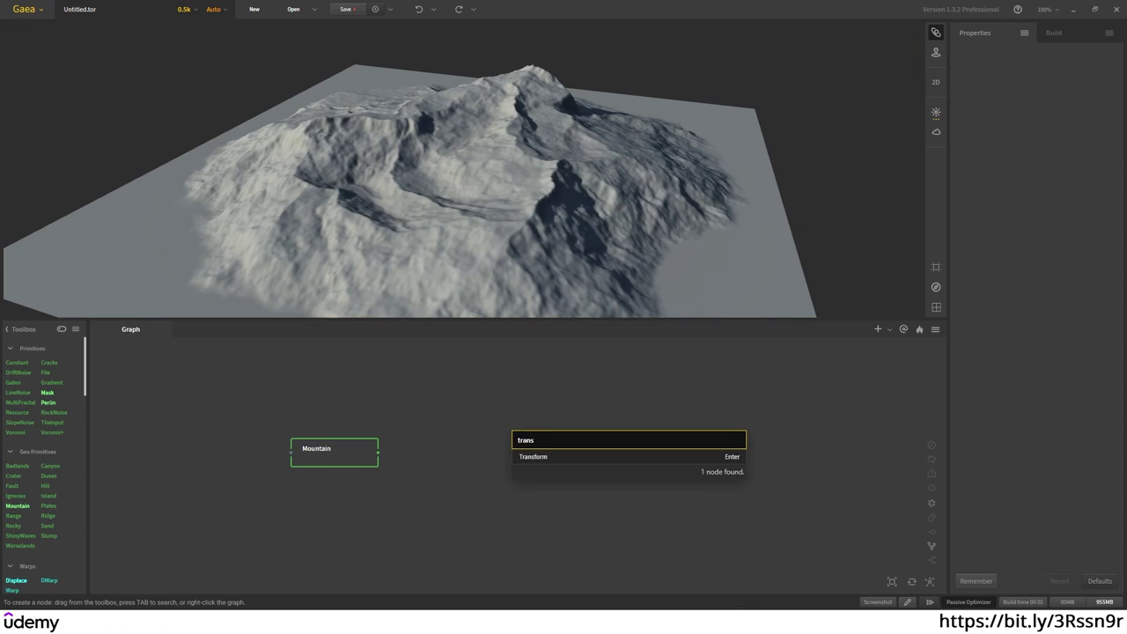
{"action": "left_click", "coordinate": [596, 457]}
{"action": "left_click_drag", "start_coordinate": [563, 446], "coordinate": [523, 449]}
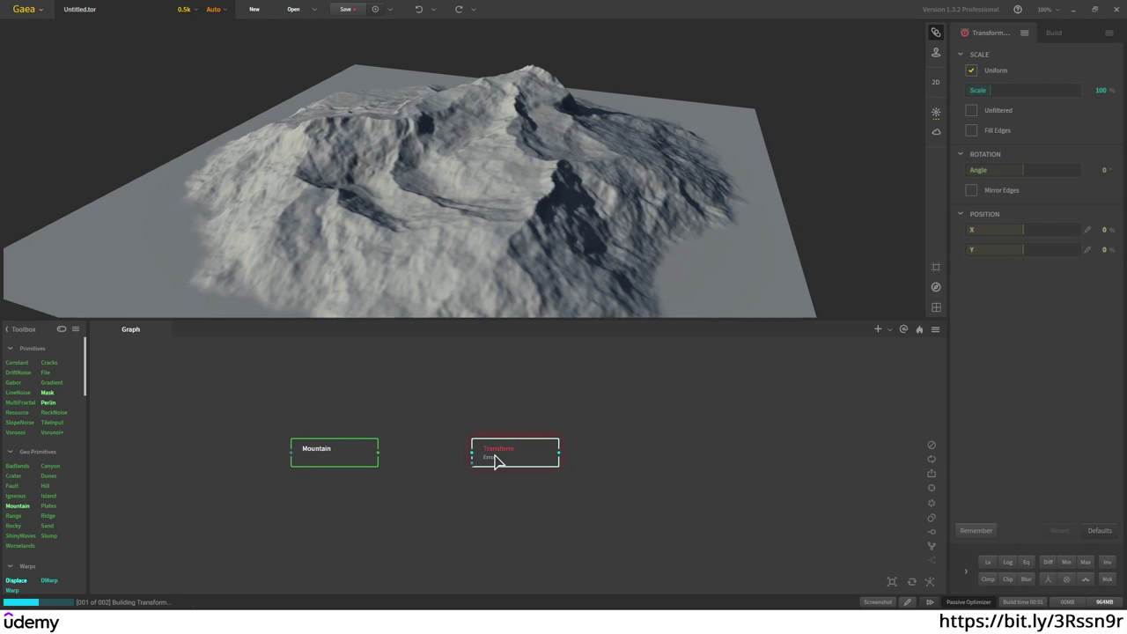
{"action": "left_click_drag", "start_coordinate": [380, 454], "coordinate": [477, 455]}
{"action": "left_click_drag", "start_coordinate": [500, 451], "coordinate": [502, 454]}
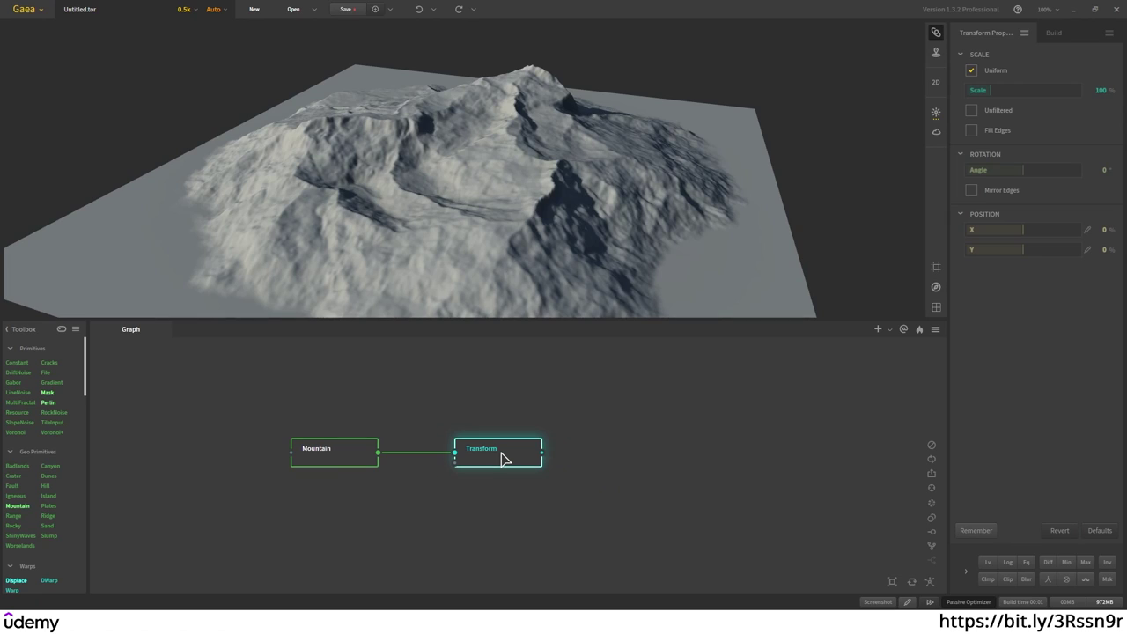
Step: Set the Transform node's uniform scale to 60%
{"action": "left_click", "coordinate": [1101, 92]}
{"action": "type", "text": "6"}
{"action": "type", "text": "60"}
{"action": "key", "text": "Return"}
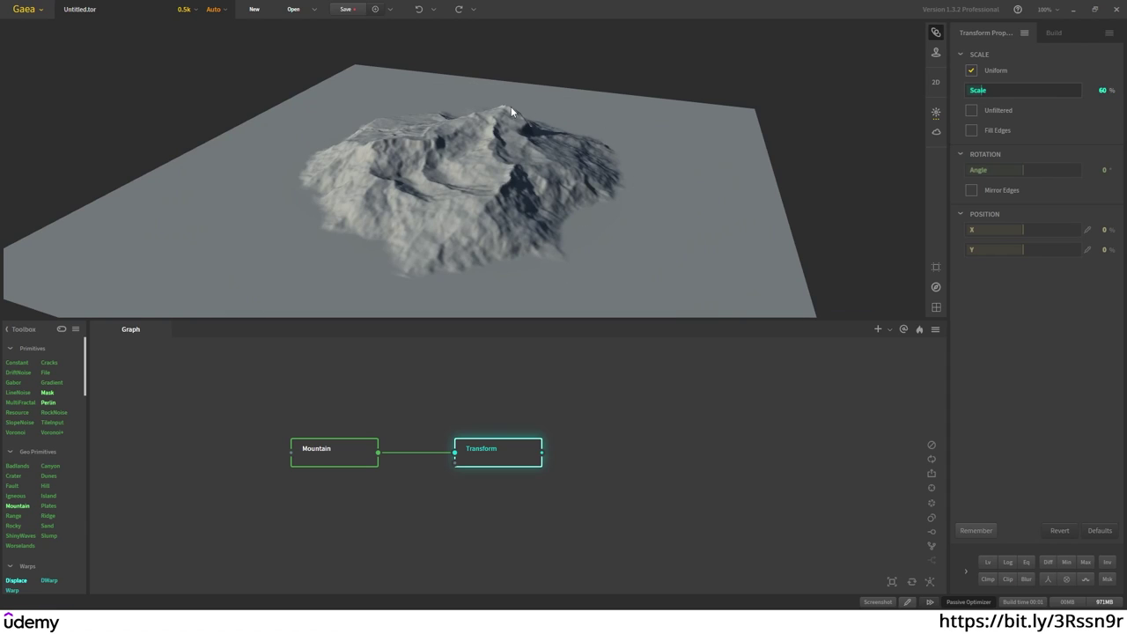
Step: Examine the scaled-down mountain from several sides and look through the available node types
{"action": "left_click_drag", "start_coordinate": [224, 95], "coordinate": [369, 118]}
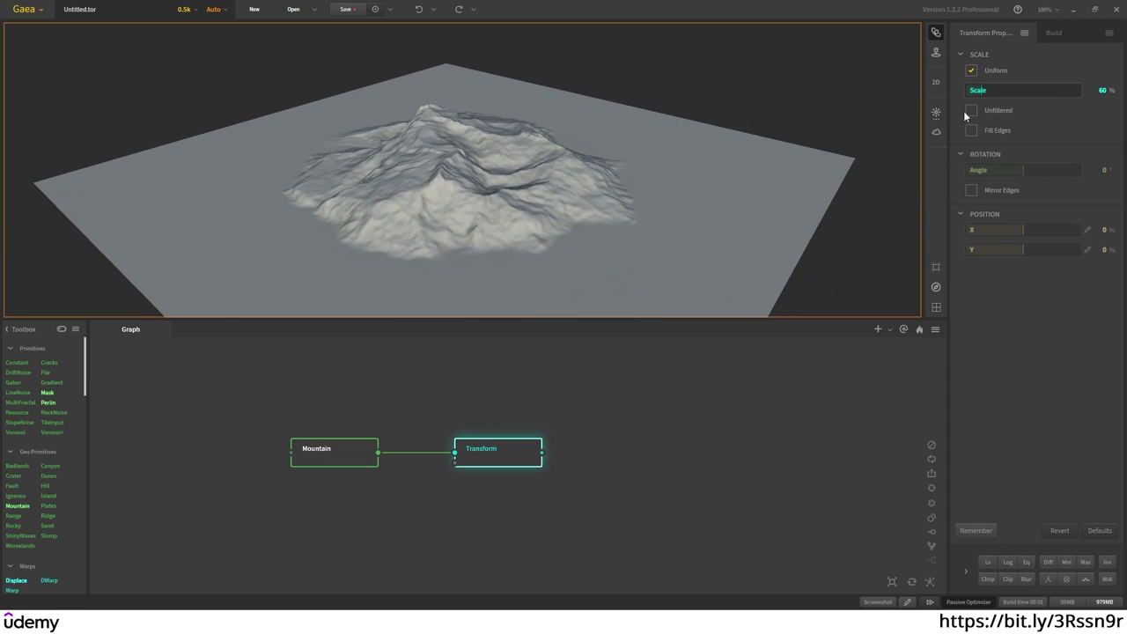
{"action": "mouse_move", "coordinate": [464, 205]}
{"action": "left_mouse_down"}
{"action": "mouse_move", "coordinate": [495, 209]}
{"action": "mouse_move", "coordinate": [441, 226]}
{"action": "mouse_move", "coordinate": [431, 172]}
{"action": "mouse_move", "coordinate": [426, 208]}
{"action": "mouse_move", "coordinate": [471, 203]}
{"action": "left_mouse_up"}
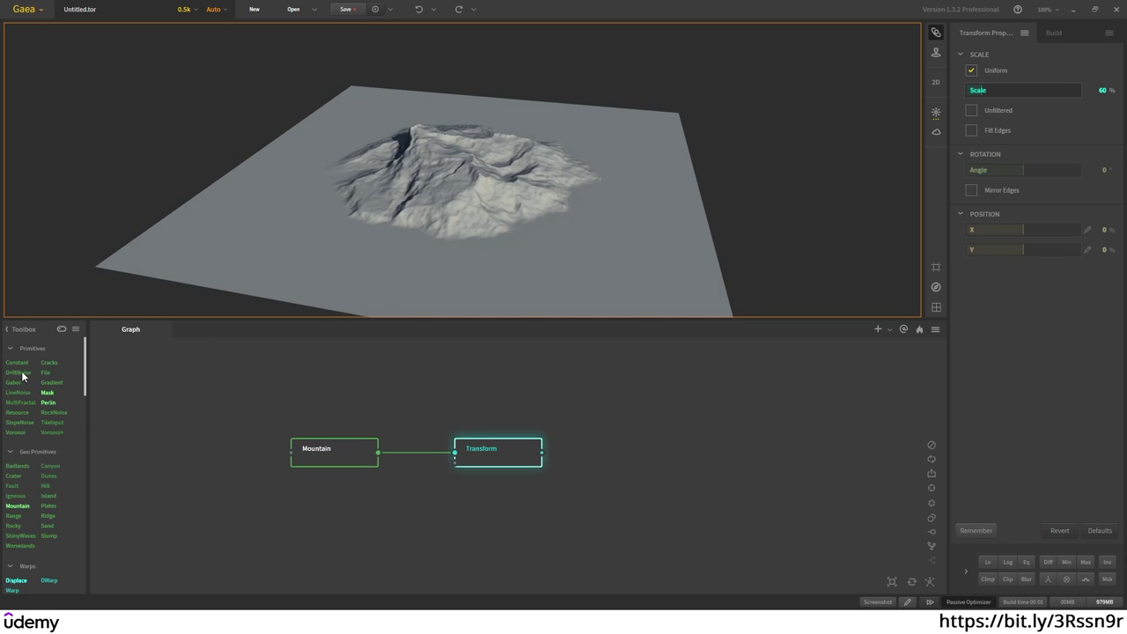
{"action": "scroll", "coordinate": [41, 429], "scroll_direction": "down", "scroll_amount": 3}
{"action": "scroll", "coordinate": [41, 432], "scroll_direction": "down", "scroll_amount": 1}
{"action": "scroll", "coordinate": [43, 431], "scroll_direction": "up", "scroll_amount": 4}
{"action": "mouse_move", "coordinate": [44, 428]}
{"action": "left_click", "coordinate": [626, 436]}
{"action": "left_click_drag", "start_coordinate": [472, 216], "coordinate": [527, 199]}
{"action": "scroll", "coordinate": [530, 199], "scroll_direction": "up", "scroll_amount": 3}
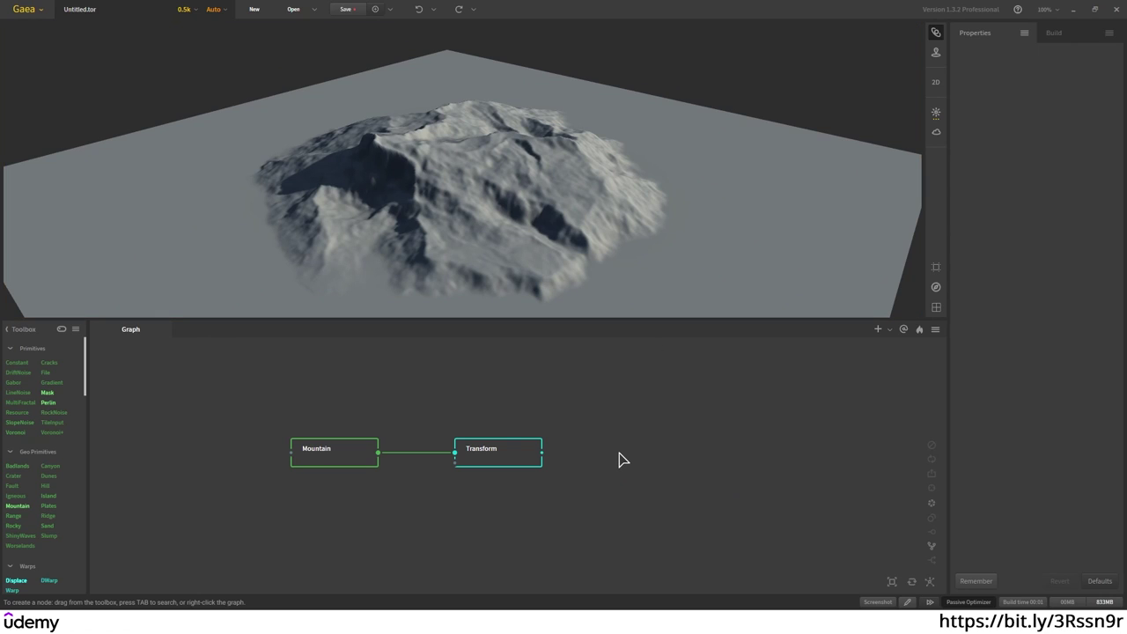
Step: Add an Erosion node to the graph and place it beside the Transform node
{"action": "key", "text": "Tab"}
{"action": "type", "text": "eros"}
{"action": "key", "text": "Down"}
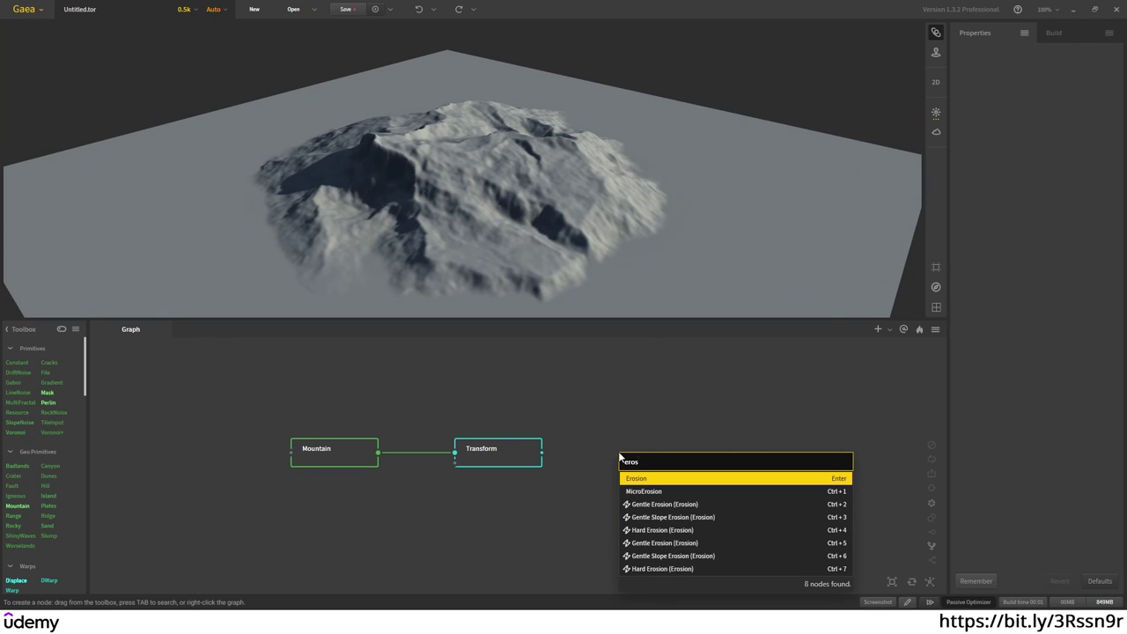
{"action": "key", "text": "Return"}
{"action": "left_click", "coordinate": [620, 453]}
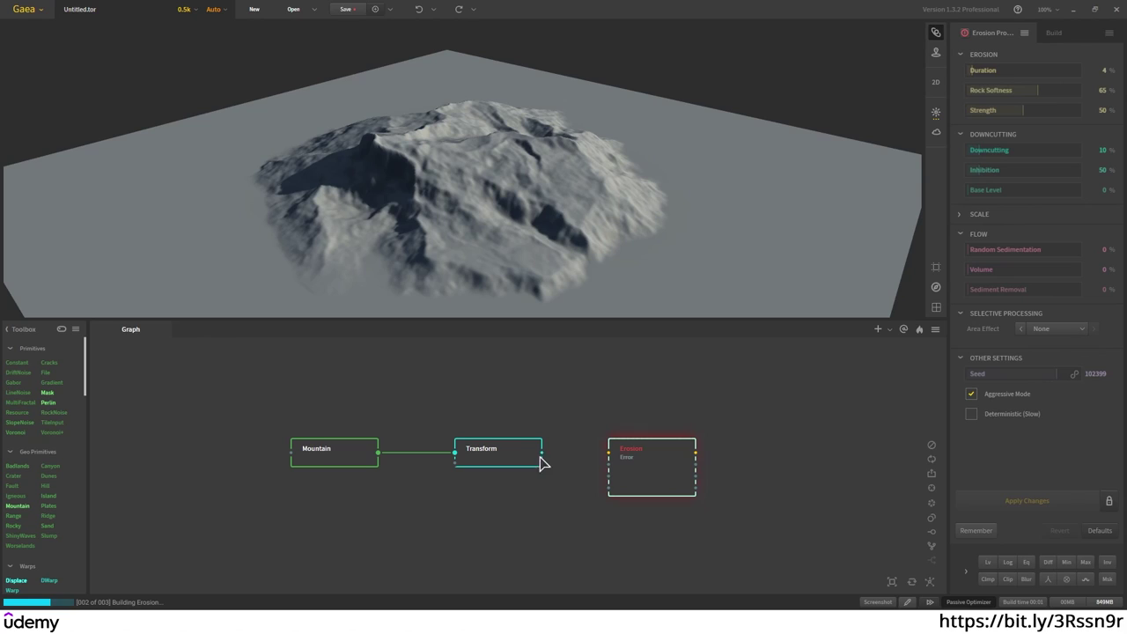
Step: Connect the Transform output to the Erosion input and set Erosion's Duration to 18%, Rock Softness to 100% and Strength to 100%
{"action": "left_click_drag", "start_coordinate": [542, 453], "coordinate": [609, 452]}
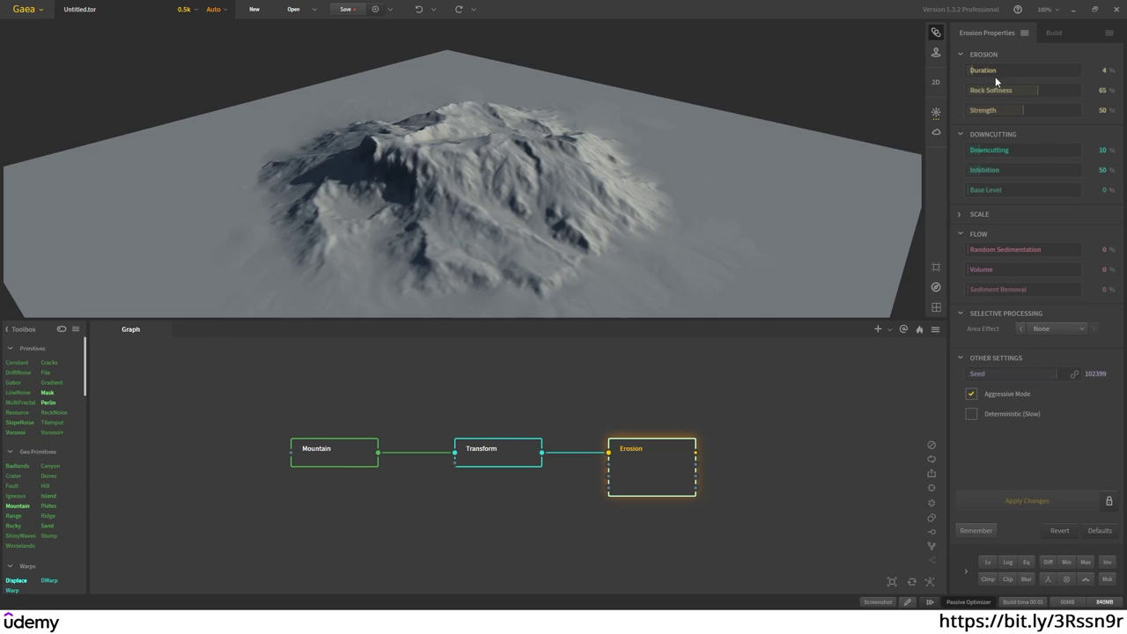
{"action": "double_click", "coordinate": [1104, 70]}
{"action": "type", "text": "18"}
{"action": "key", "text": "Return"}
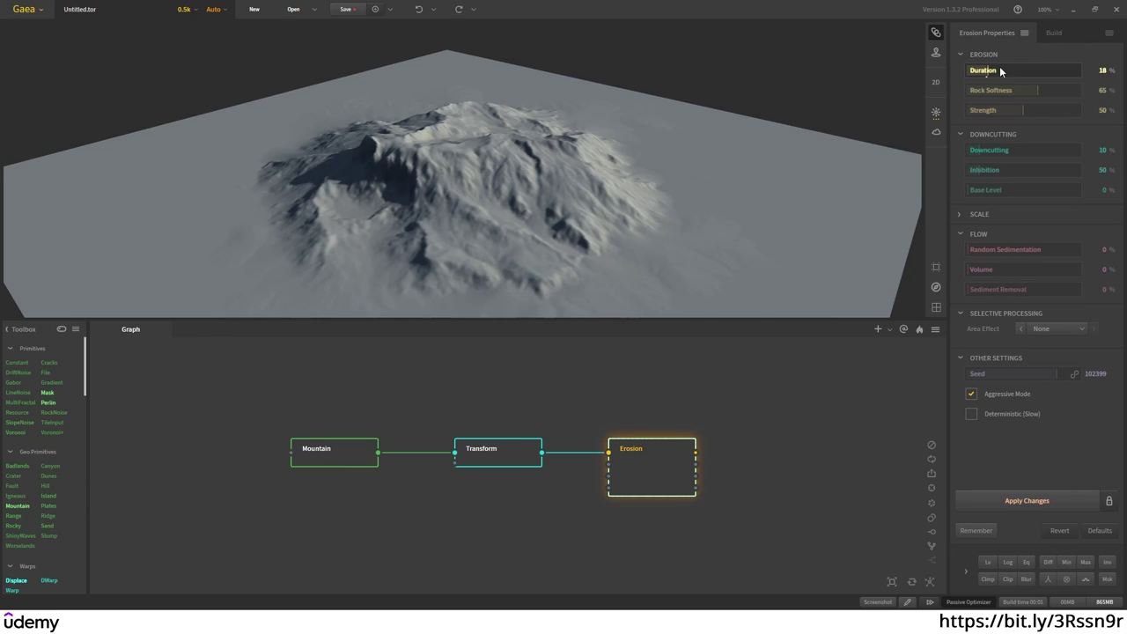
{"action": "double_click", "coordinate": [1104, 91]}
{"action": "type", "text": "100"}
{"action": "key", "text": "Return"}
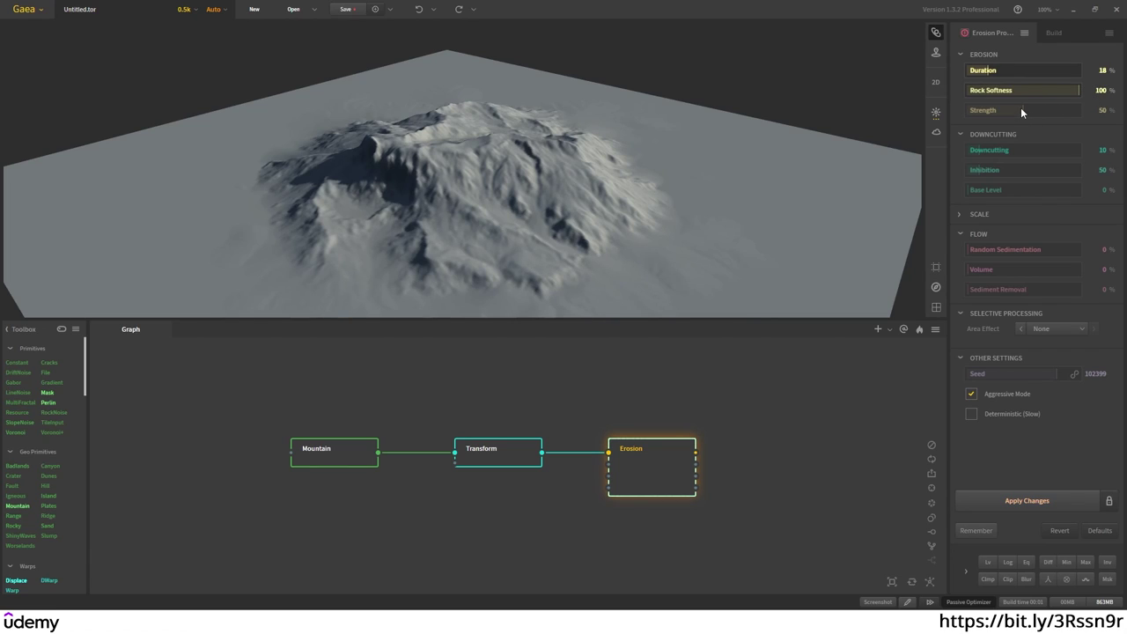
{"action": "left_click_drag", "start_coordinate": [1021, 108], "coordinate": [1110, 114]}
Step: Set the Erosion node's selective processing Area Effect to Precipitation Amount with a Bias of 86%
{"action": "left_click", "coordinate": [1055, 327]}
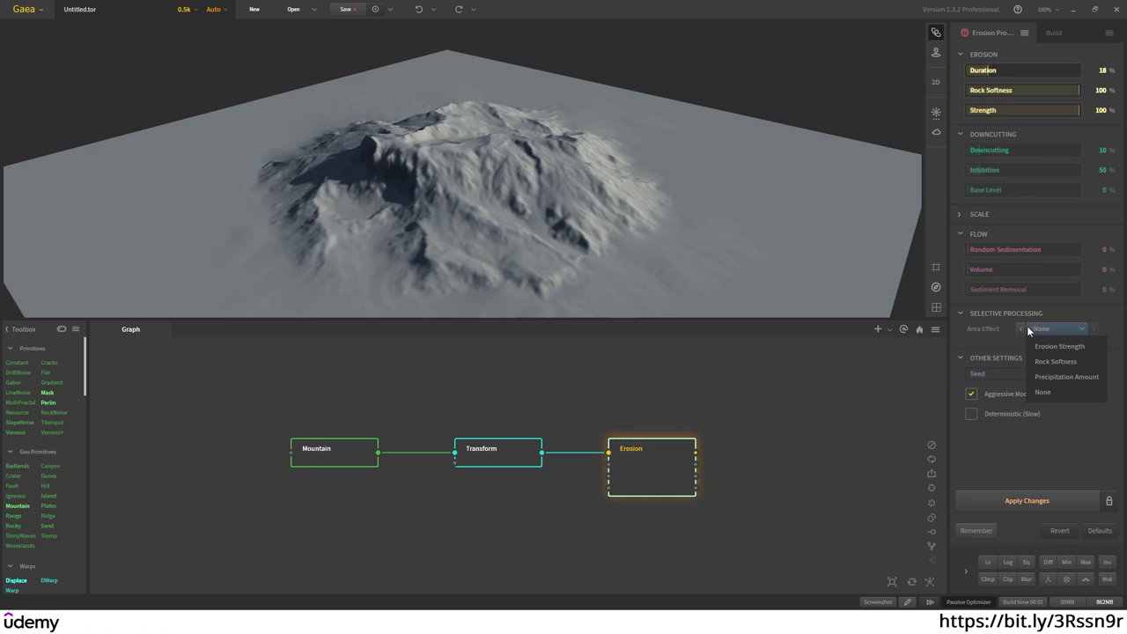
{"action": "left_click", "coordinate": [1071, 377]}
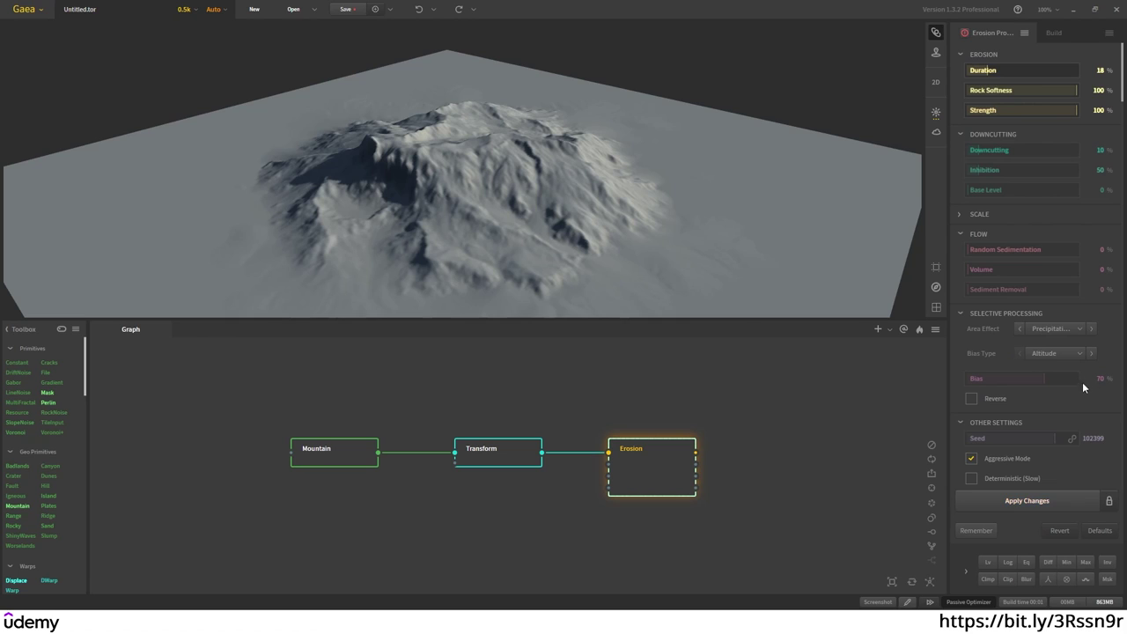
{"action": "type", "text": "86"}
{"action": "key", "text": "Return"}
{"action": "left_click", "coordinate": [611, 183]}
{"action": "left_click_drag", "start_coordinate": [610, 187], "coordinate": [548, 219]}
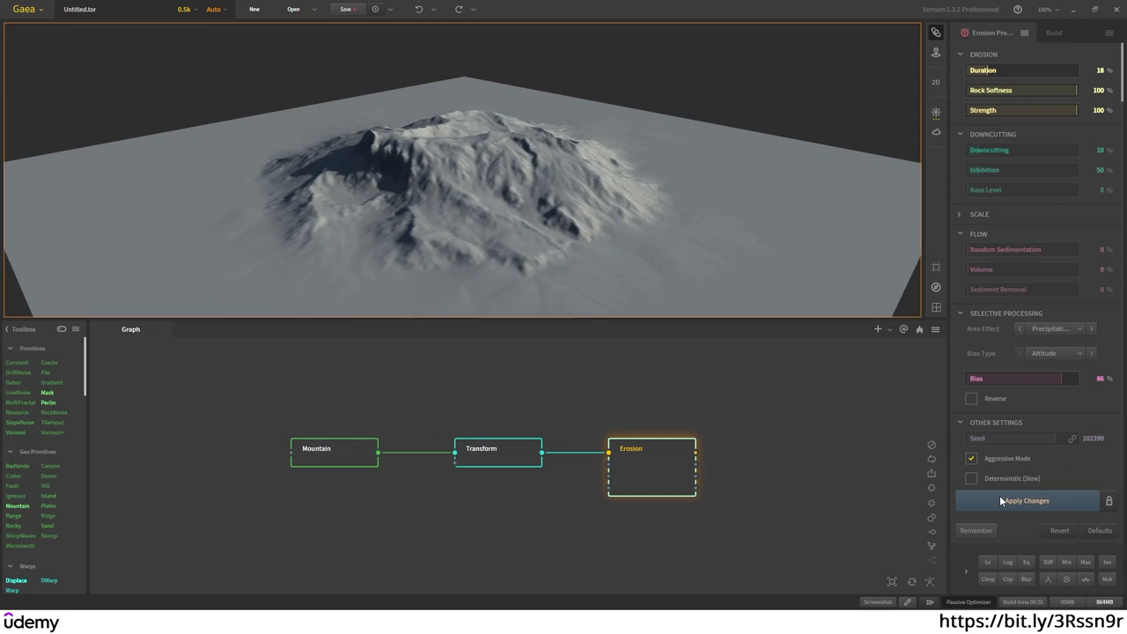
Step: Set the Erosion node's Seed to 55796 and apply the pending changes to rebuild the terrain
{"action": "left_click", "coordinate": [1095, 440]}
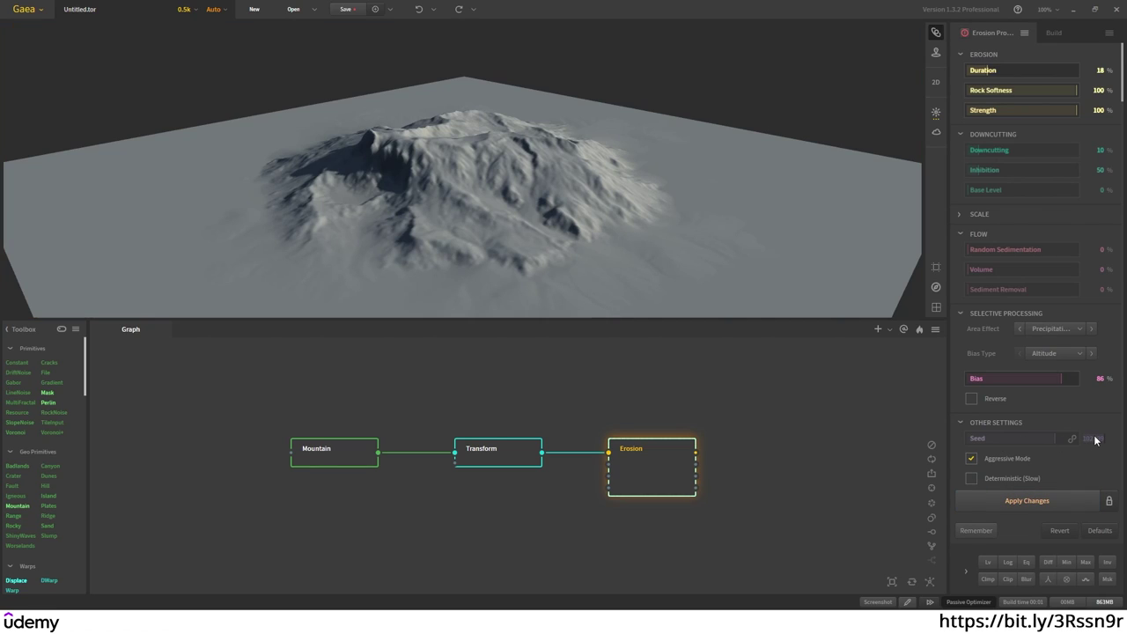
{"action": "left_click", "coordinate": [1095, 440]}
{"action": "type", "text": "55796"}
{"action": "key", "text": "Return"}
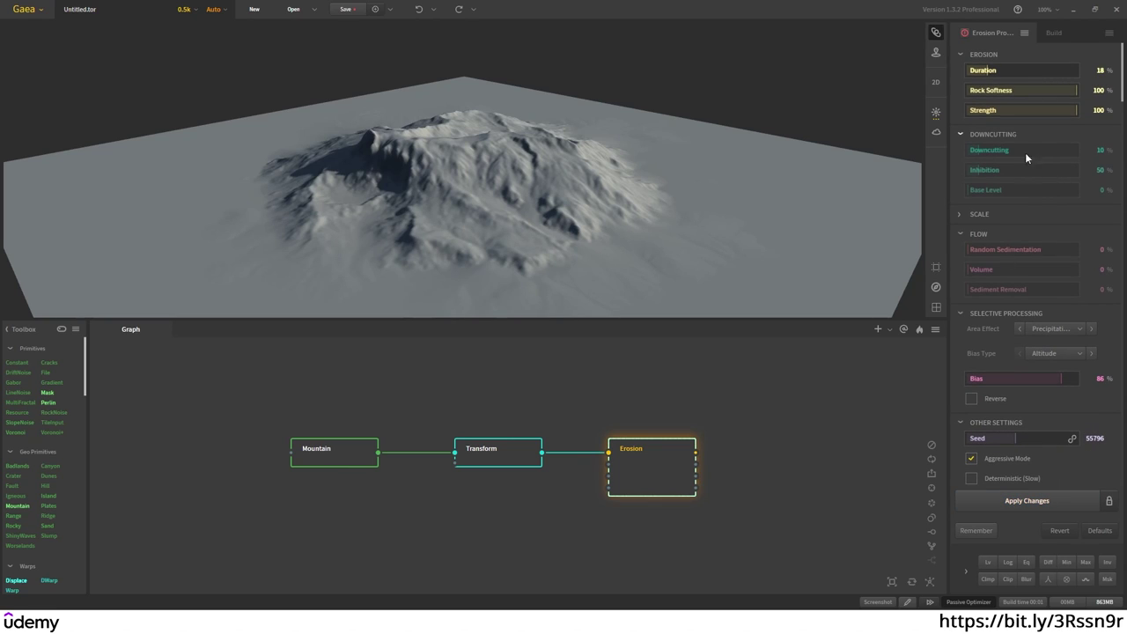
{"action": "left_click", "coordinate": [1043, 506]}
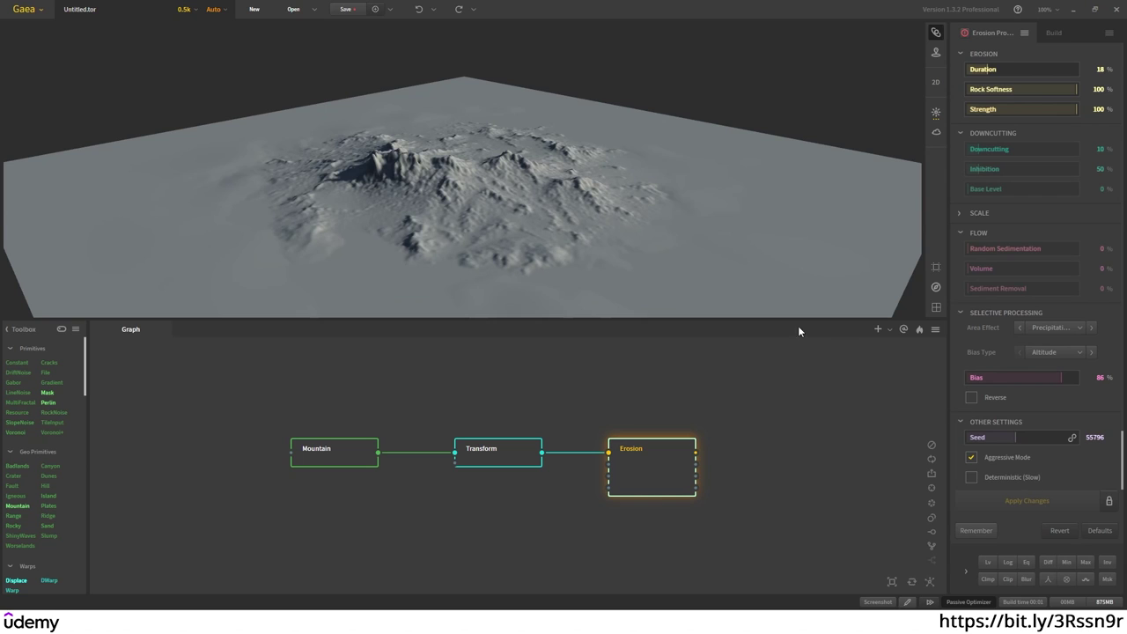
Step: Turn on the Lv auto-level modifier for the Erosion node
{"action": "left_click_drag", "start_coordinate": [510, 219], "coordinate": [363, 170]}
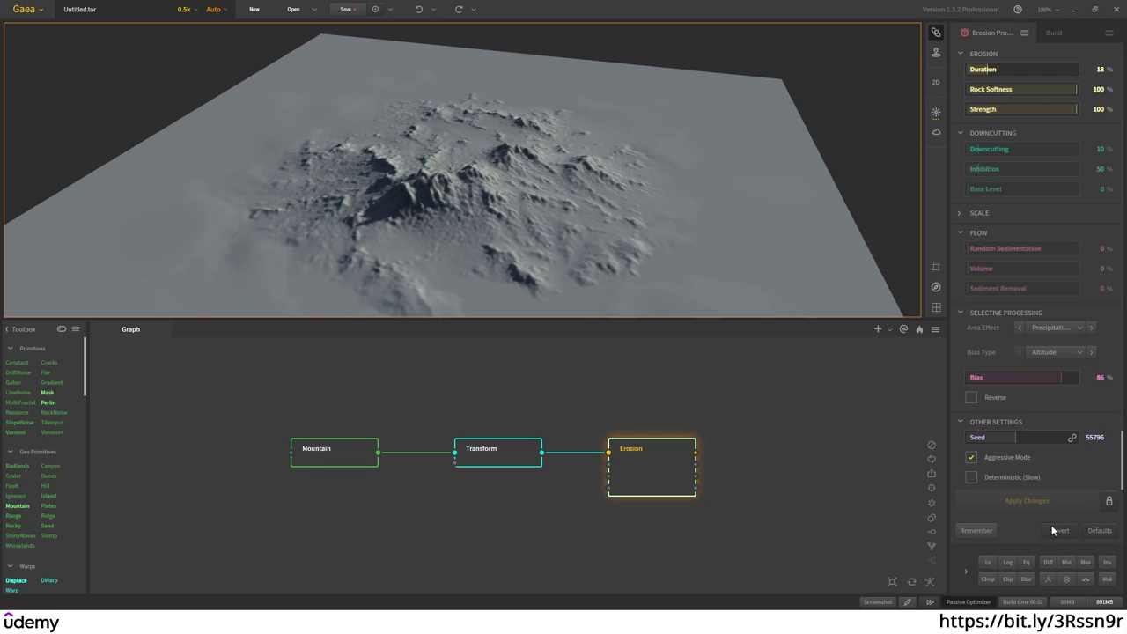
{"action": "left_click", "coordinate": [985, 567]}
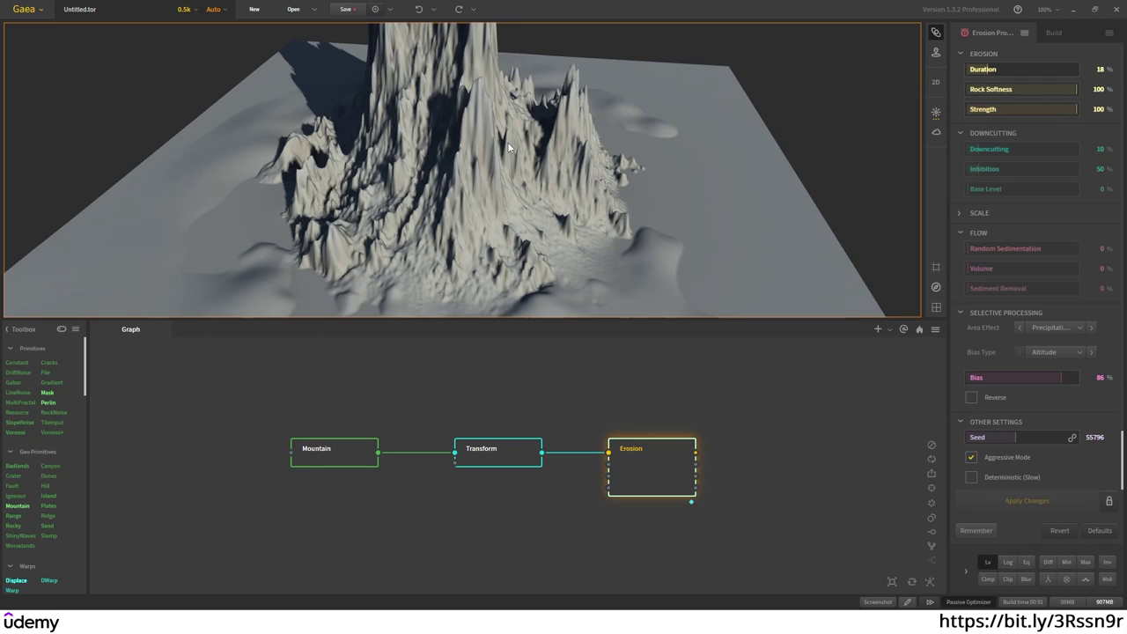
Step: Set the terrain definition's Height to 200 and Scale to 2000 in the build settings
{"action": "left_click", "coordinate": [1053, 33]}
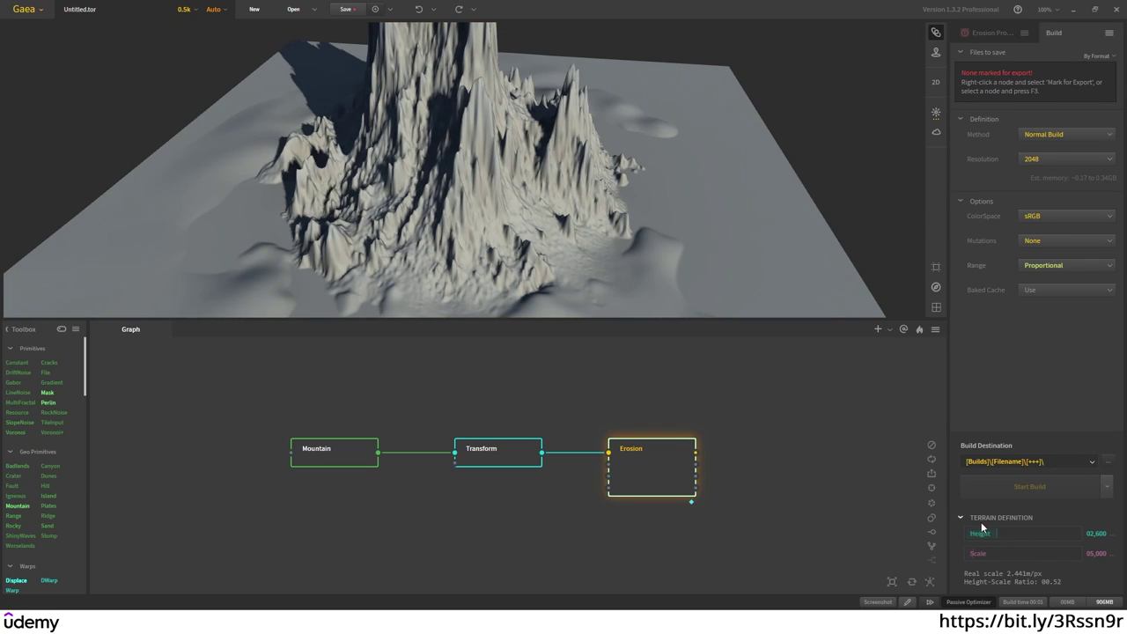
{"action": "left_click", "coordinate": [1094, 534]}
{"action": "type", "text": "200"}
{"action": "key", "text": "Return"}
{"action": "left_click", "coordinate": [1096, 553]}
{"action": "type", "text": "2000"}
{"action": "key", "text": "Return"}
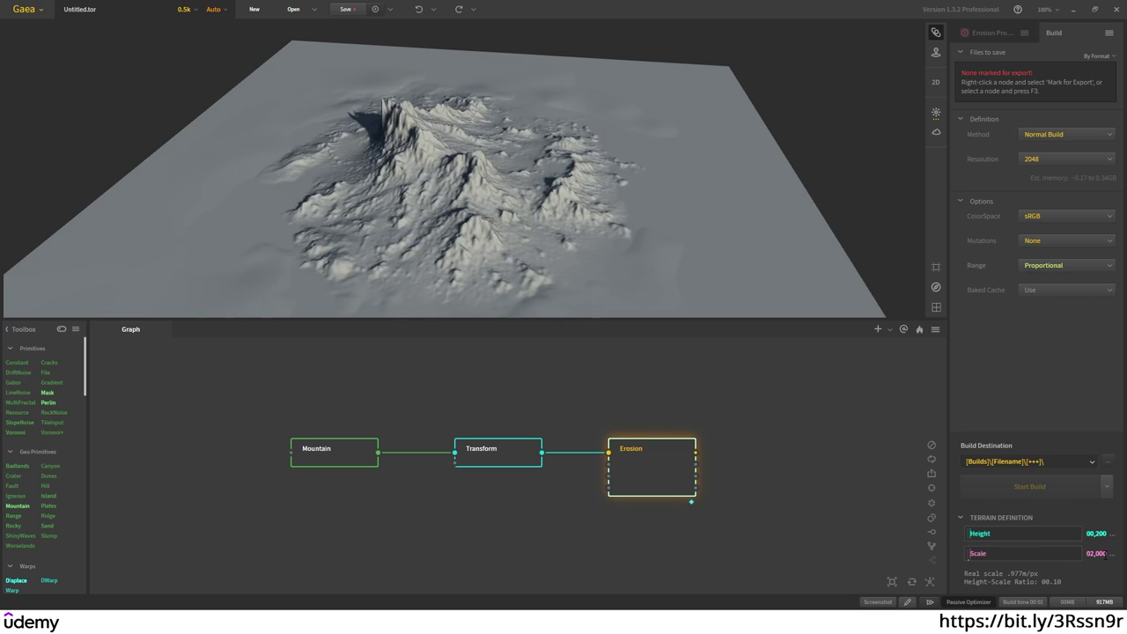
{"action": "left_click_drag", "start_coordinate": [501, 198], "coordinate": [497, 233]}
{"action": "left_click", "coordinate": [810, 473]}
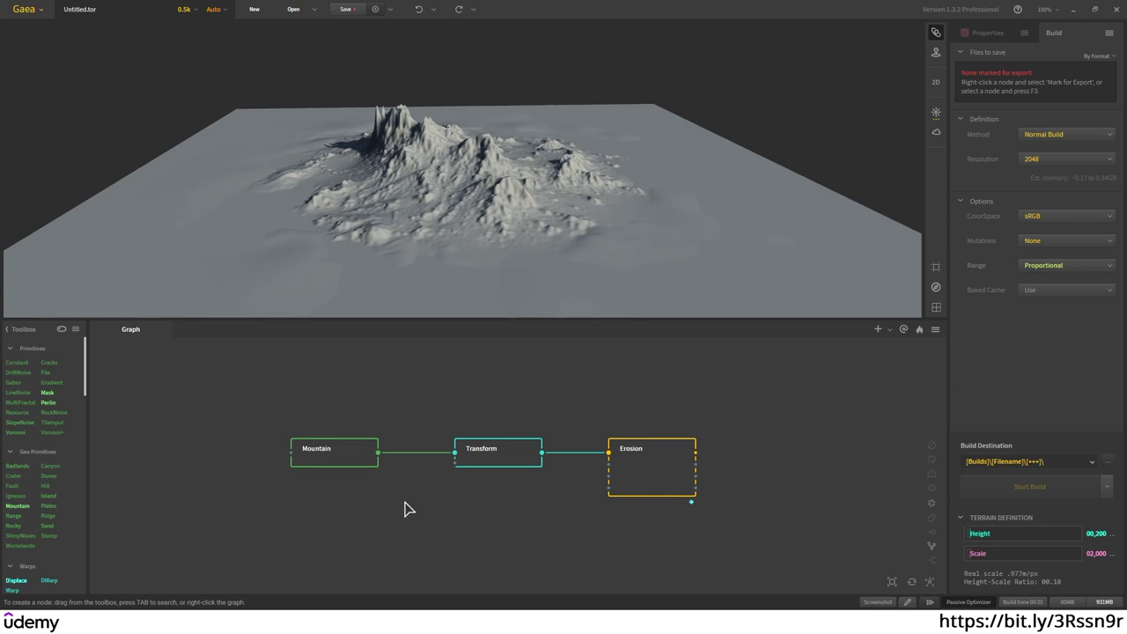
Step: Turn on the Lv auto-level modifier for the Mountain node and remove it from the Erosion node
{"action": "left_click", "coordinate": [328, 464]}
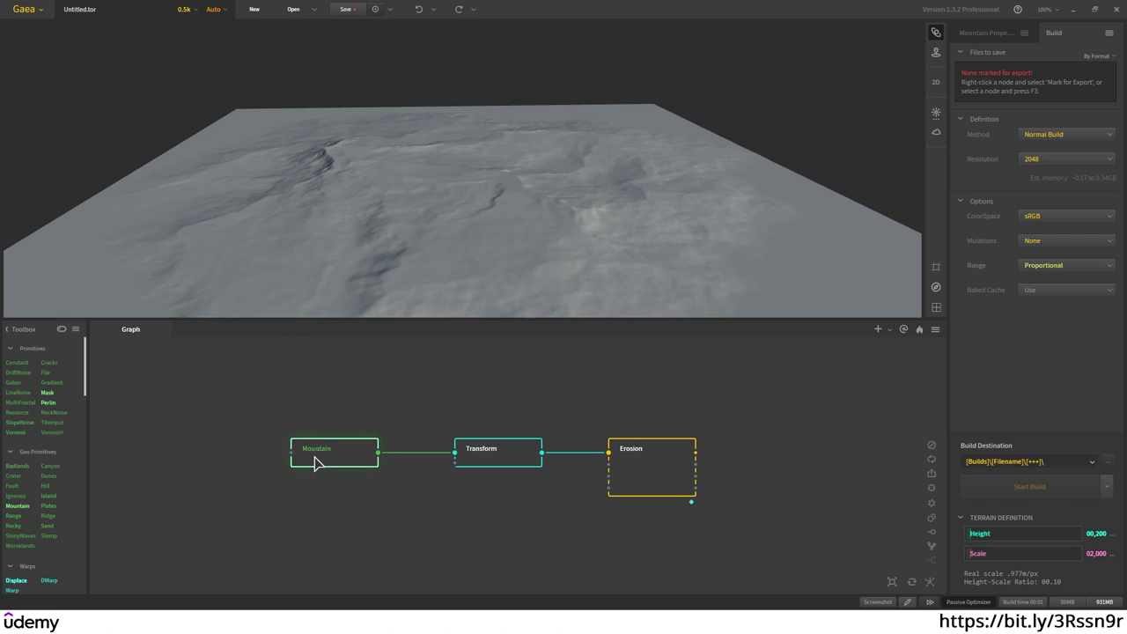
{"action": "left_click", "coordinate": [995, 34]}
{"action": "left_click", "coordinate": [988, 562]}
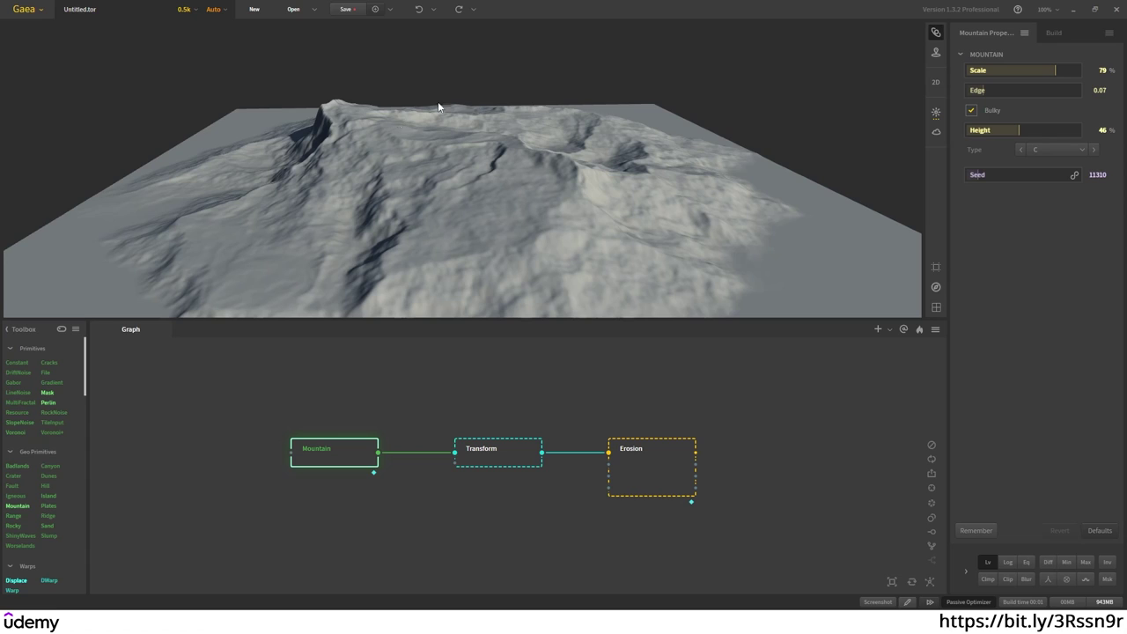
{"action": "left_click", "coordinate": [1061, 35]}
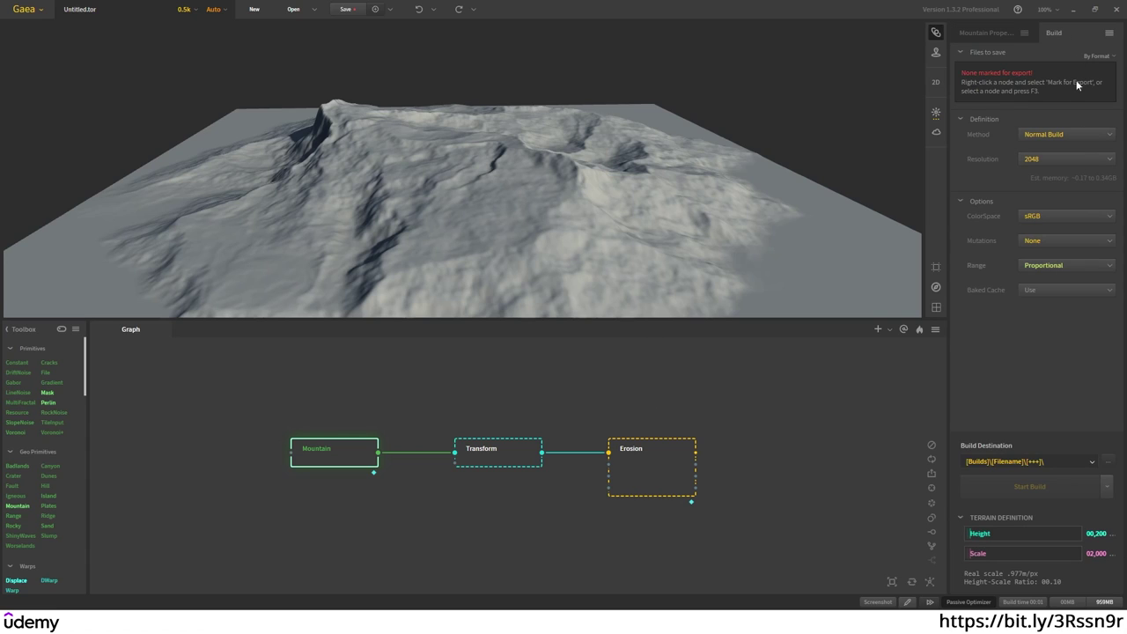
{"action": "left_click", "coordinate": [976, 32]}
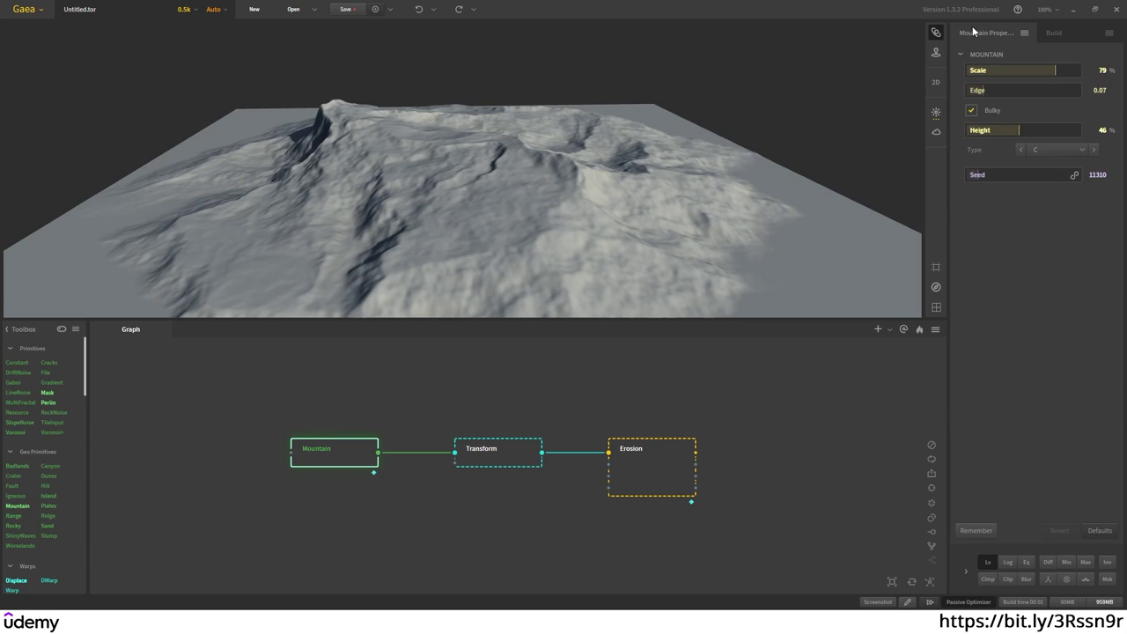
{"action": "left_click", "coordinate": [651, 467]}
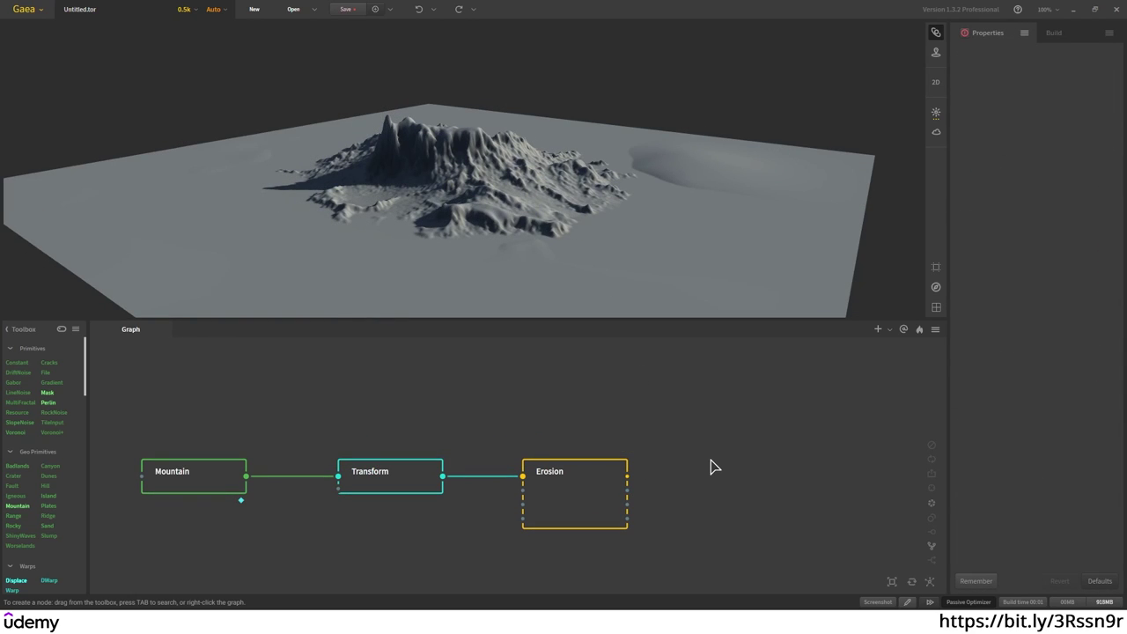
Step: Add a Sea node beside the Erosion node and connect Erosion's output to the Sea input
{"action": "key", "text": "Tab"}
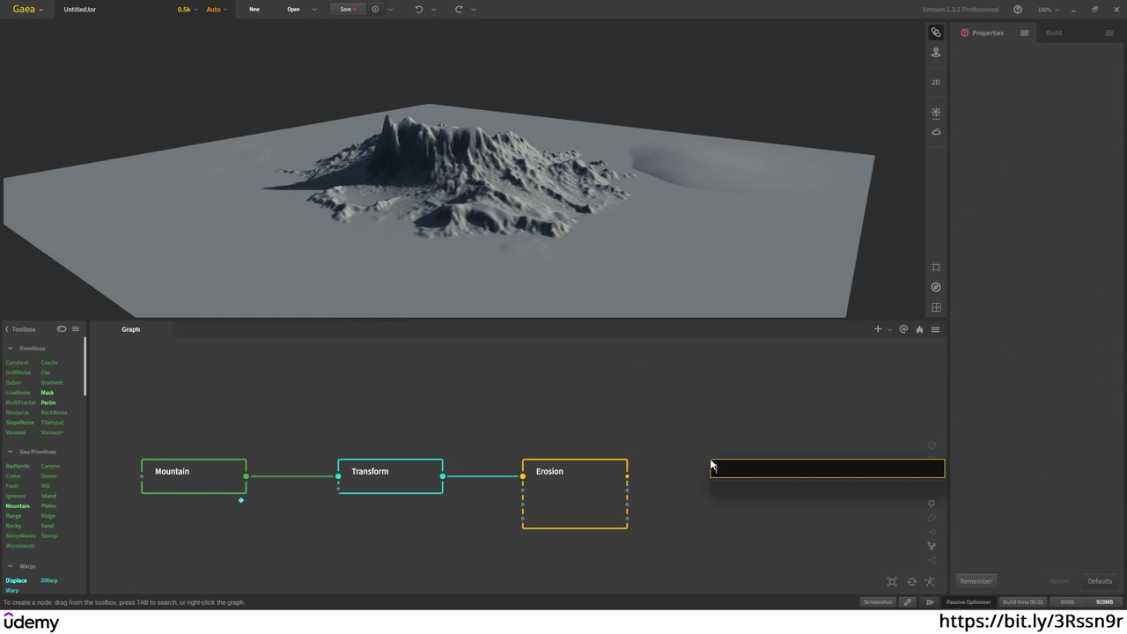
{"action": "type", "text": "sea"}
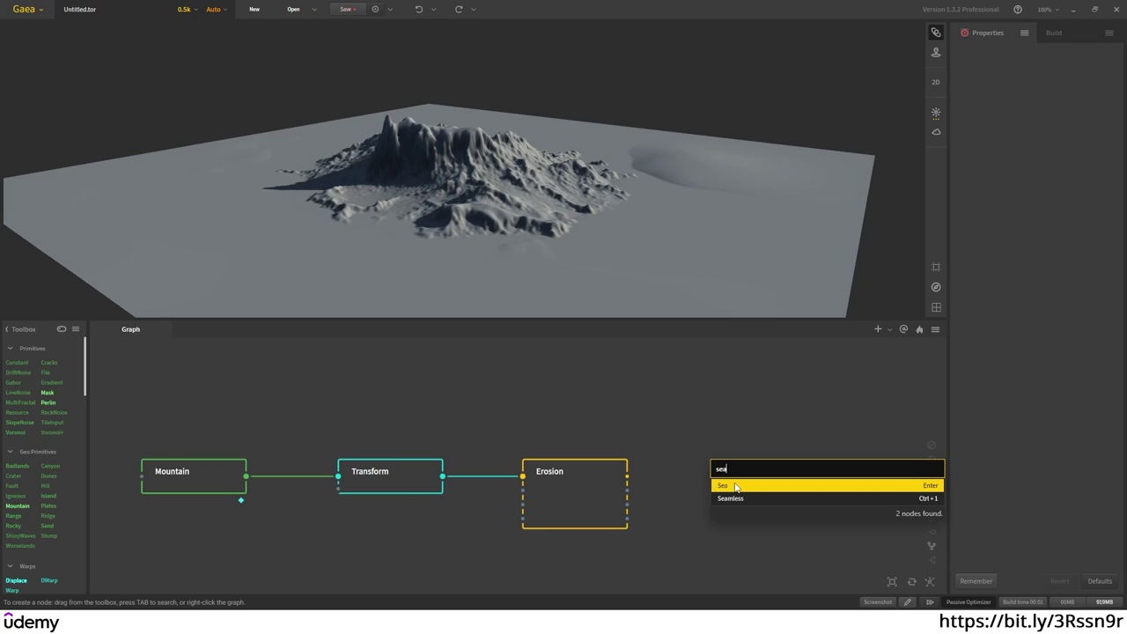
{"action": "left_click", "coordinate": [748, 484]}
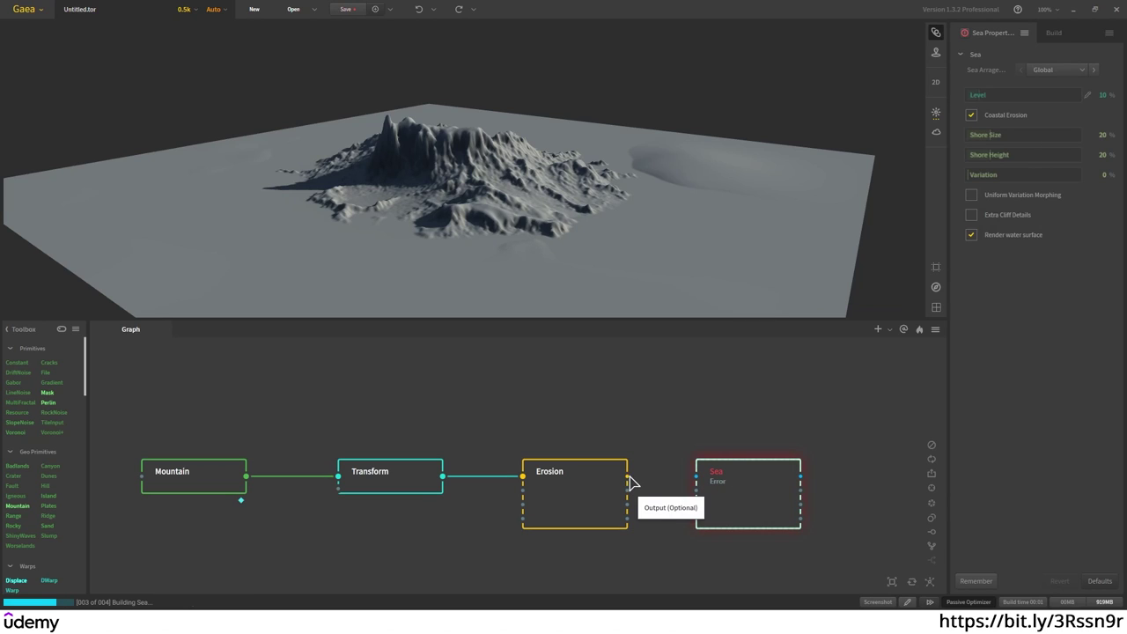
{"action": "left_click_drag", "start_coordinate": [627, 475], "coordinate": [702, 483]}
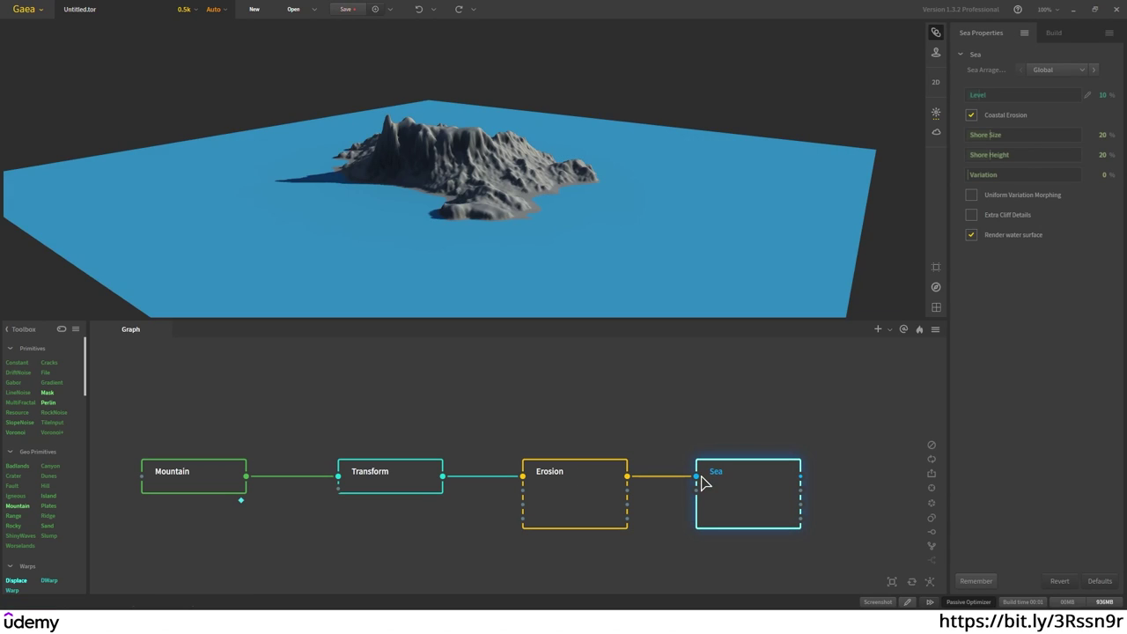
{"action": "left_click_drag", "start_coordinate": [475, 154], "coordinate": [431, 161]}
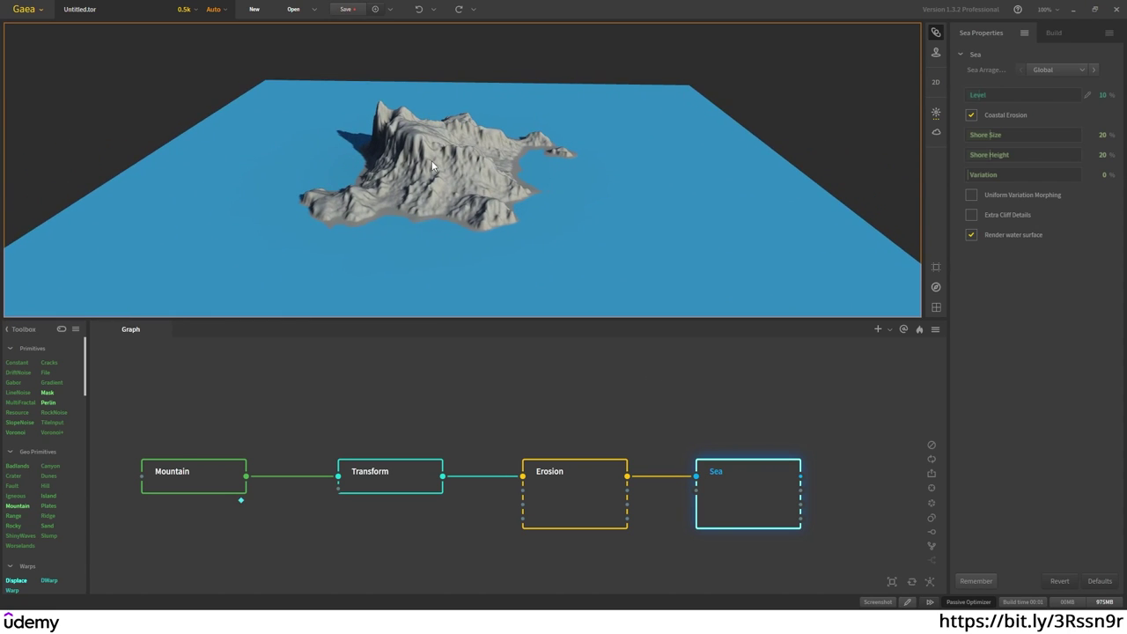
Step: Raise the preview resolution to 2k and inspect the island up close
{"action": "left_click", "coordinate": [194, 16]}
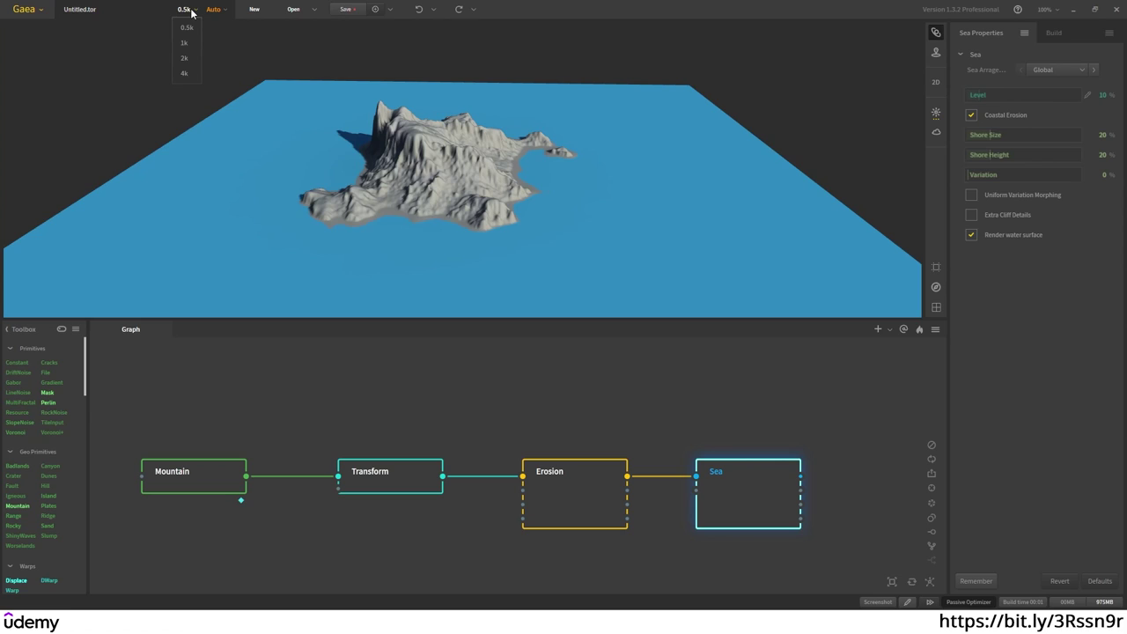
{"action": "left_click", "coordinate": [187, 58]}
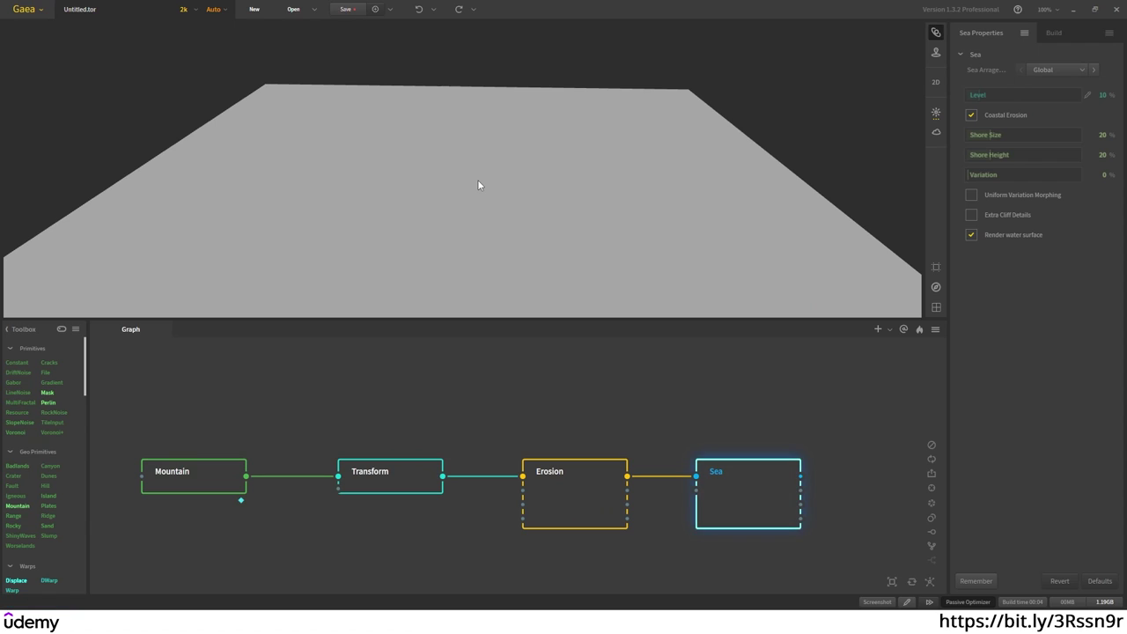
{"action": "left_click_drag", "start_coordinate": [439, 156], "coordinate": [625, 136]}
{"action": "scroll", "coordinate": [499, 180], "scroll_direction": "up", "scroll_amount": 3}
{"action": "mouse_move", "coordinate": [463, 208]}
{"action": "left_mouse_down"}
{"action": "mouse_move", "coordinate": [487, 220]}
{"action": "mouse_move", "coordinate": [468, 219]}
{"action": "left_mouse_up"}
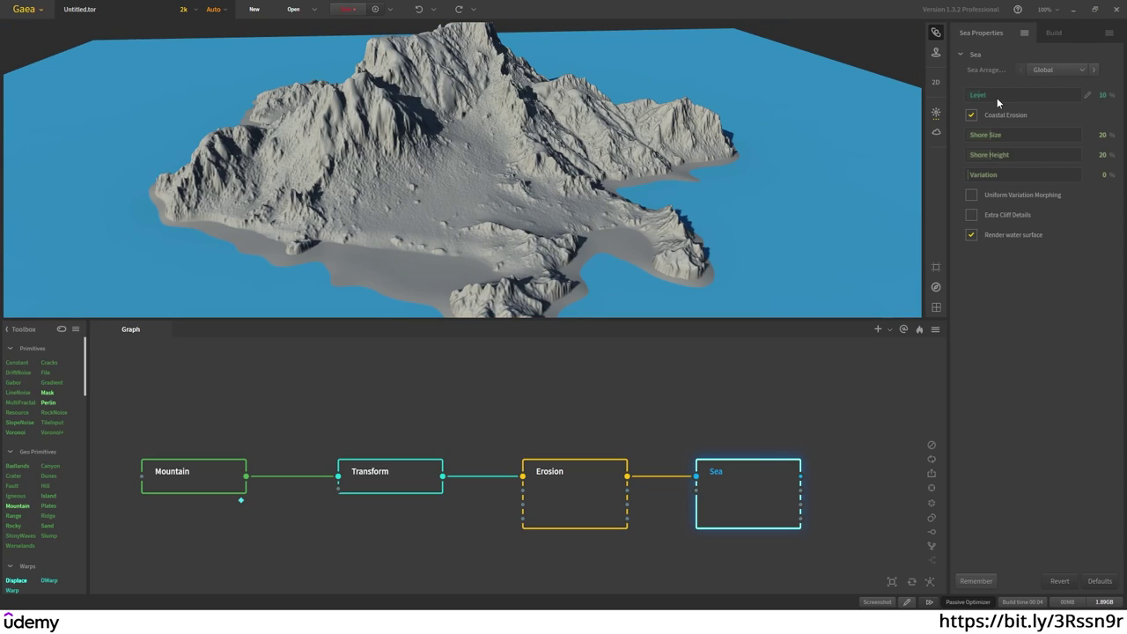
Step: Set the Sea node's water Level to 1%
{"action": "left_click", "coordinate": [1103, 95]}
{"action": "type", "text": "1"}
{"action": "key", "text": "Return"}
Step: Examine the island's slopes and shoreline from several sides and distances
{"action": "mouse_move", "coordinate": [658, 214]}
{"action": "left_mouse_down"}
{"action": "mouse_move", "coordinate": [577, 220]}
{"action": "mouse_move", "coordinate": [673, 206]}
{"action": "mouse_move", "coordinate": [656, 233]}
{"action": "left_mouse_up"}
{"action": "scroll", "coordinate": [656, 235], "scroll_direction": "down", "scroll_amount": 3}
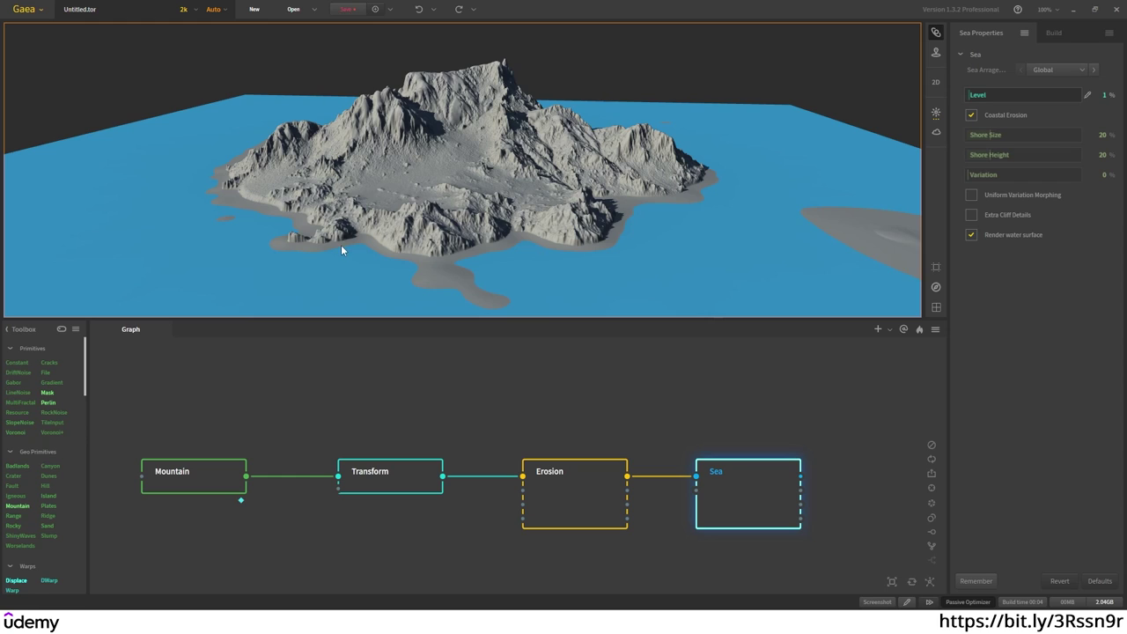
{"action": "scroll", "coordinate": [324, 216], "scroll_direction": "up", "scroll_amount": 3}
{"action": "scroll", "coordinate": [449, 224], "scroll_direction": "up", "scroll_amount": 2}
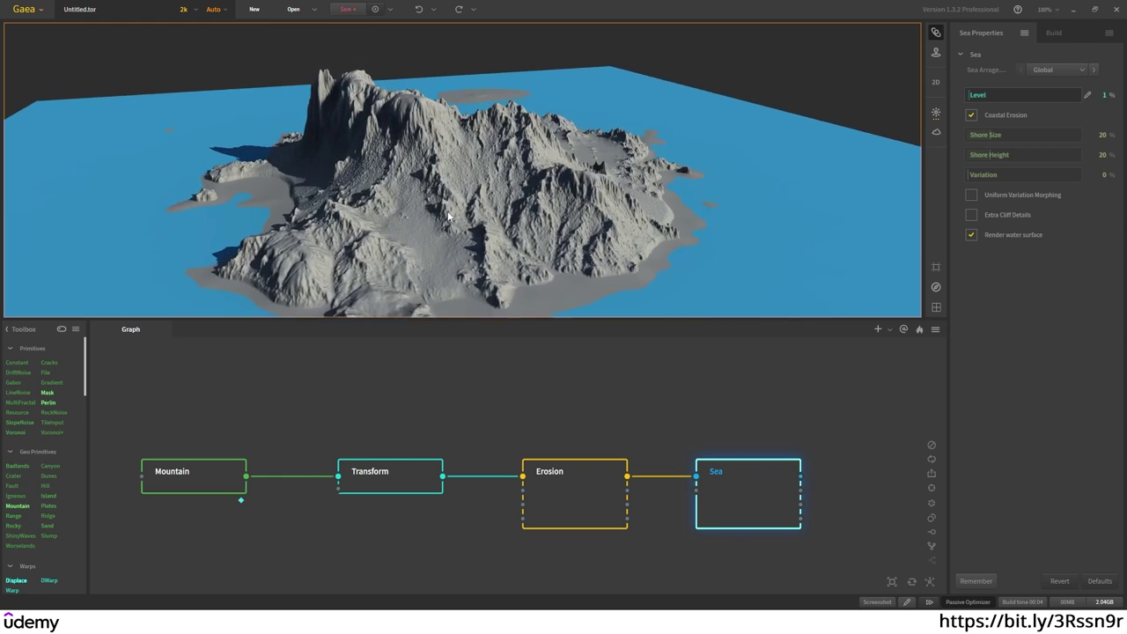
{"action": "left_click_drag", "start_coordinate": [448, 215], "coordinate": [449, 196]}
{"action": "mouse_move", "coordinate": [521, 245]}
{"action": "left_mouse_down"}
{"action": "mouse_move", "coordinate": [556, 226]}
{"action": "mouse_move", "coordinate": [567, 253]}
{"action": "mouse_move", "coordinate": [555, 271]}
{"action": "mouse_move", "coordinate": [456, 294]}
{"action": "mouse_move", "coordinate": [431, 277]}
{"action": "mouse_move", "coordinate": [379, 278]}
{"action": "mouse_move", "coordinate": [445, 272]}
{"action": "mouse_move", "coordinate": [688, 199]}
{"action": "mouse_move", "coordinate": [697, 240]}
{"action": "mouse_move", "coordinate": [708, 204]}
{"action": "mouse_move", "coordinate": [788, 138]}
{"action": "left_mouse_up"}
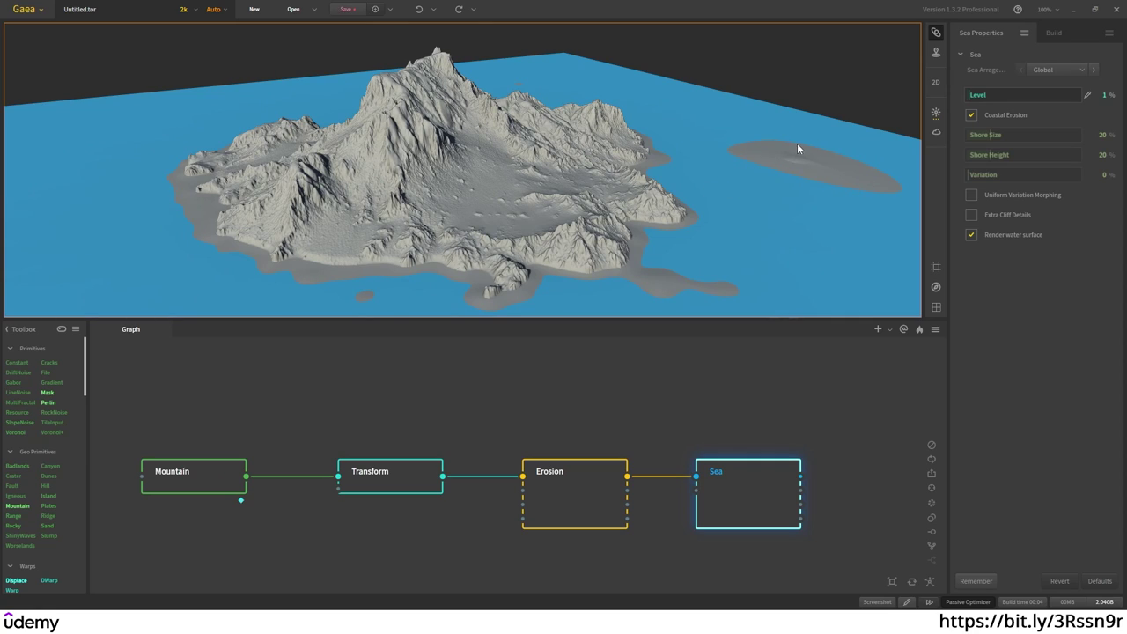
{"action": "left_click_drag", "start_coordinate": [812, 154], "coordinate": [483, 154]}
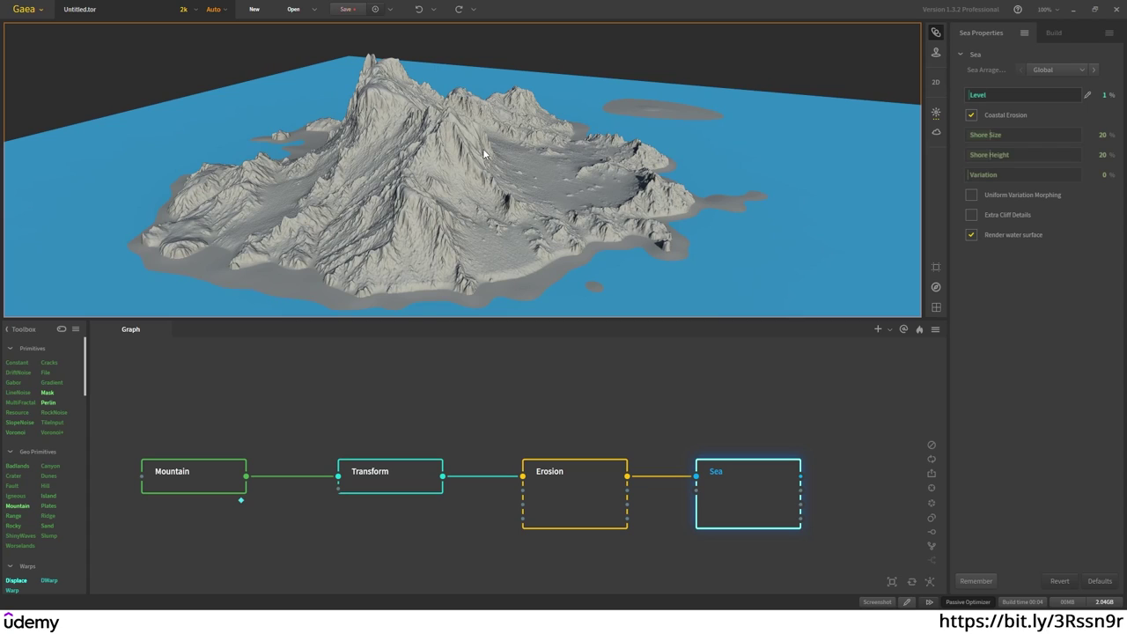
Step: Set the Sea node's Shore Size to 21%, Shore Height to 57% and Variation to 96%
{"action": "left_click", "coordinate": [1098, 135]}
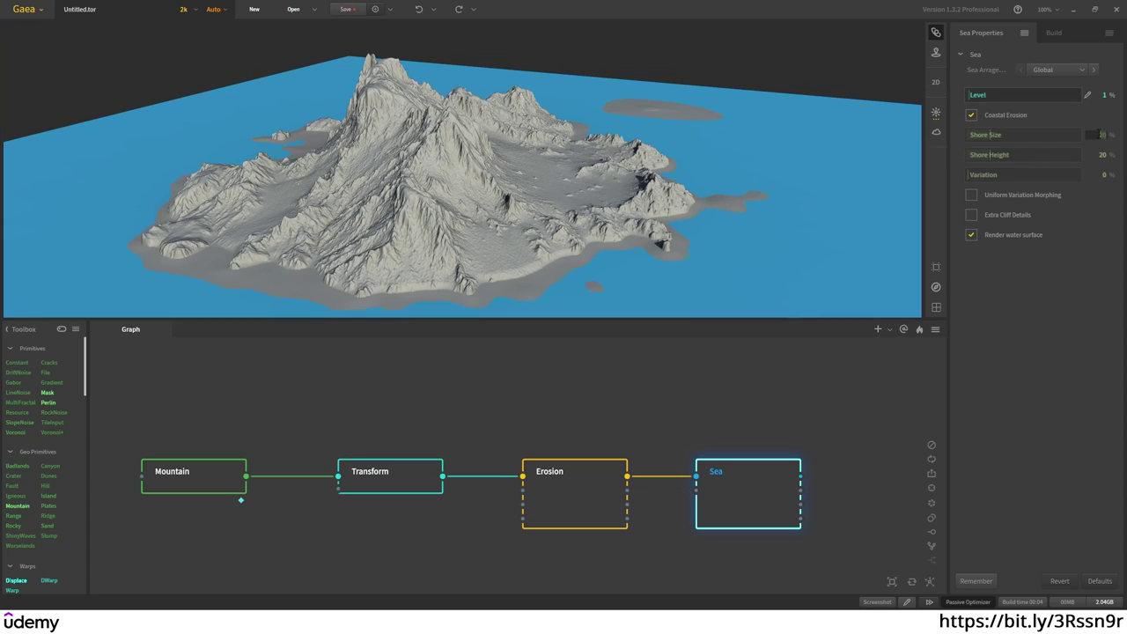
{"action": "type", "text": "21"}
{"action": "key", "text": "Return"}
{"action": "key", "text": "Return"}
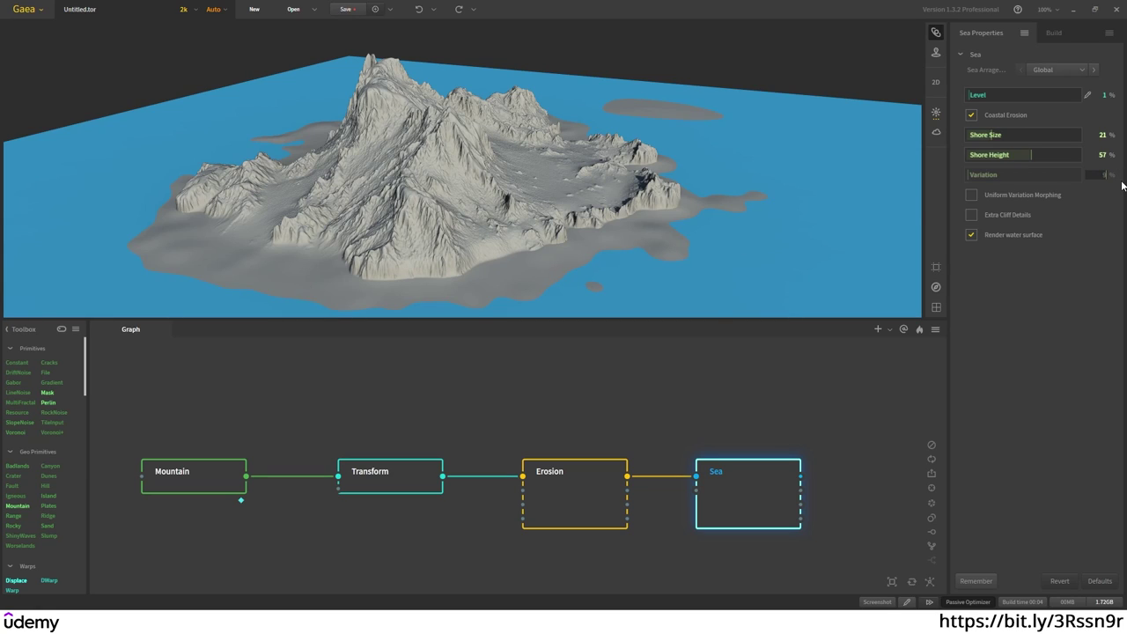
{"action": "key", "text": "Return"}
Step: Enable Uniform Variation Morphing and Extra Cliff Details on the Sea node and inspect the resulting coast
{"action": "left_click", "coordinate": [971, 195]}
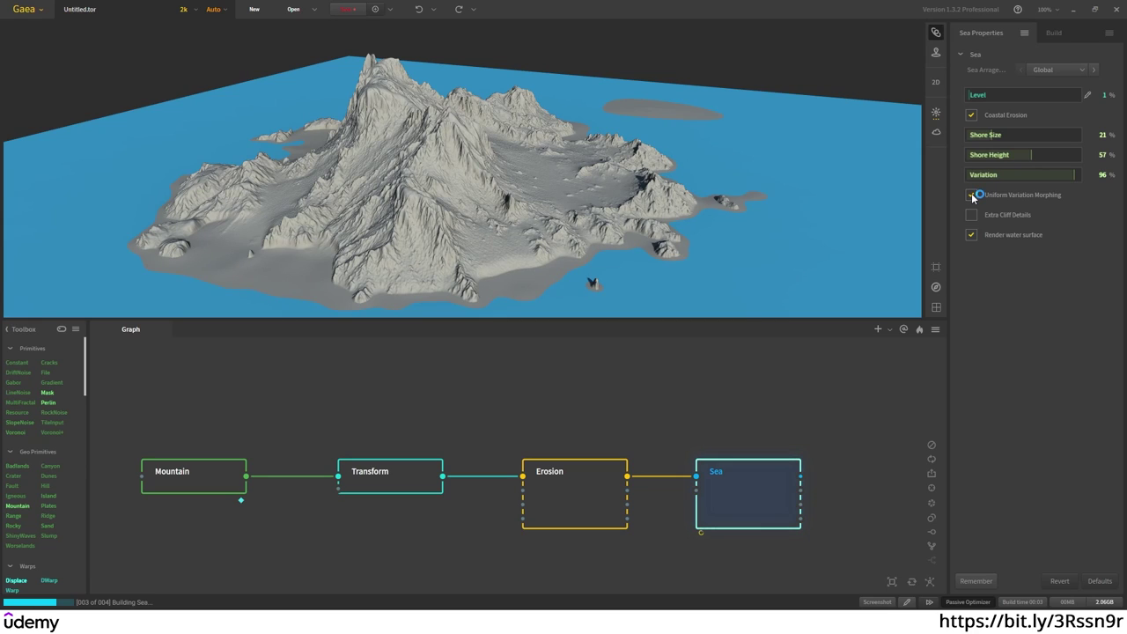
{"action": "left_click", "coordinate": [971, 214]}
{"action": "left_click_drag", "start_coordinate": [708, 276], "coordinate": [691, 220]}
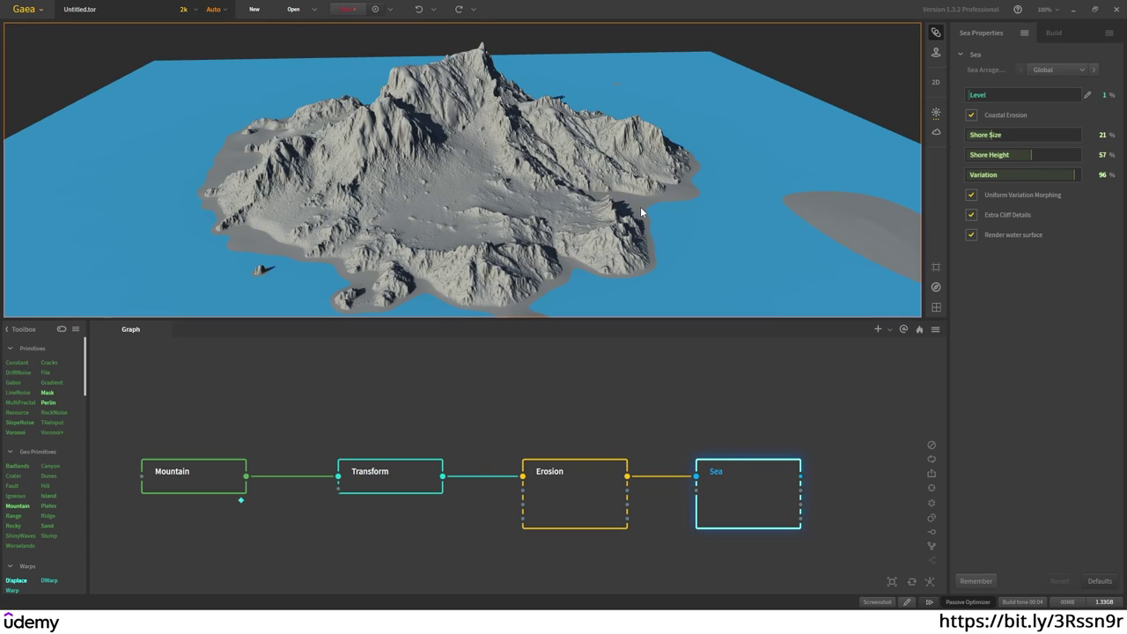
Step: Set the build Resolution to the Unreal size 8129
{"action": "left_click_drag", "start_coordinate": [644, 209], "coordinate": [623, 212]}
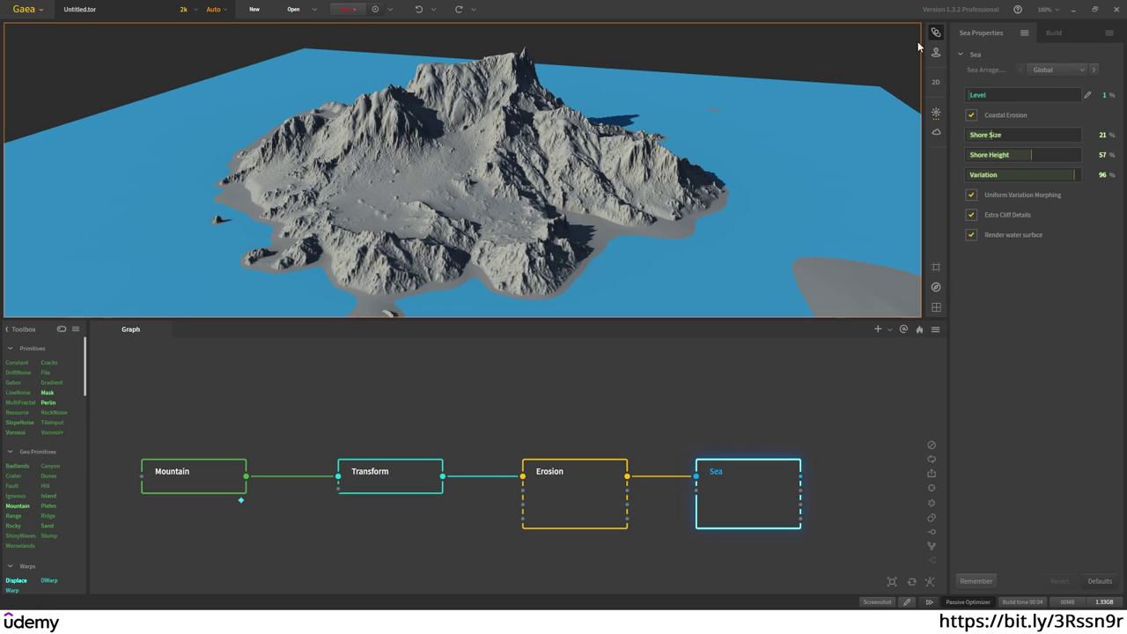
{"action": "left_click", "coordinate": [1054, 34]}
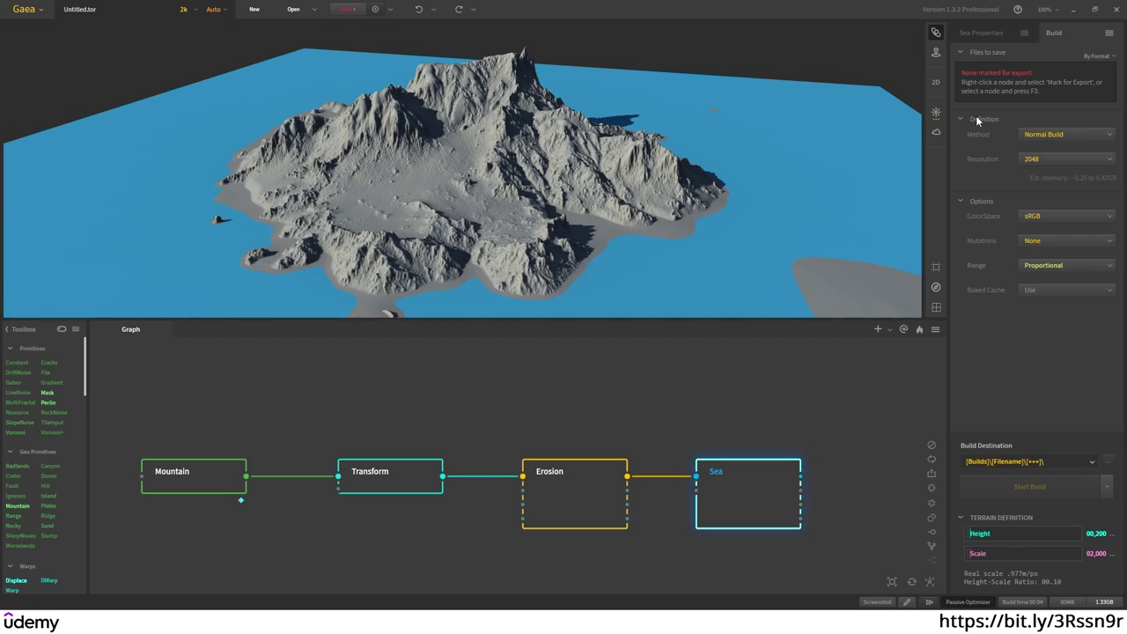
{"action": "left_click", "coordinate": [1044, 159]}
{"action": "scroll", "coordinate": [1061, 270], "scroll_direction": "down", "scroll_amount": 5}
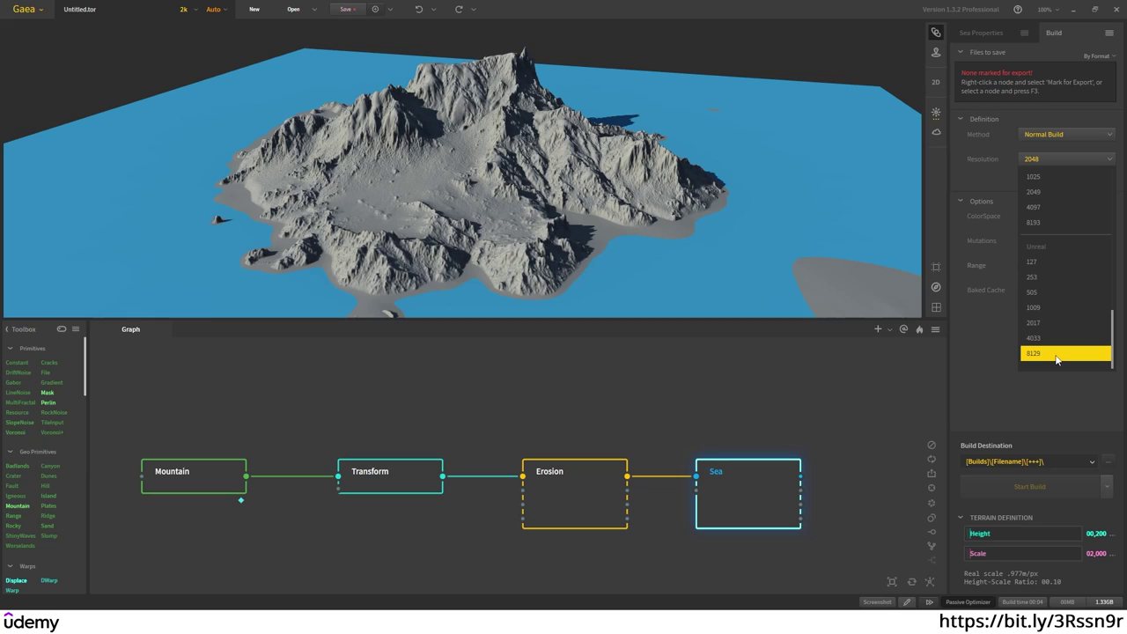
{"action": "left_click", "coordinate": [1056, 359]}
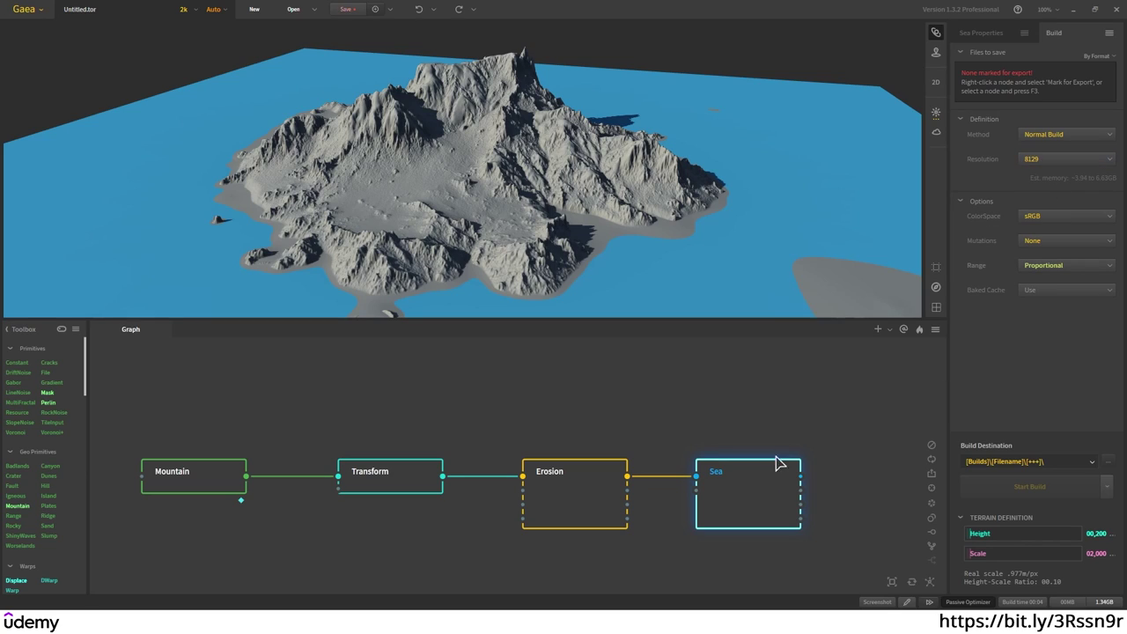
Step: Mark the Sea node for export and set its file format to .png
{"action": "right_click", "coordinate": [757, 490]}
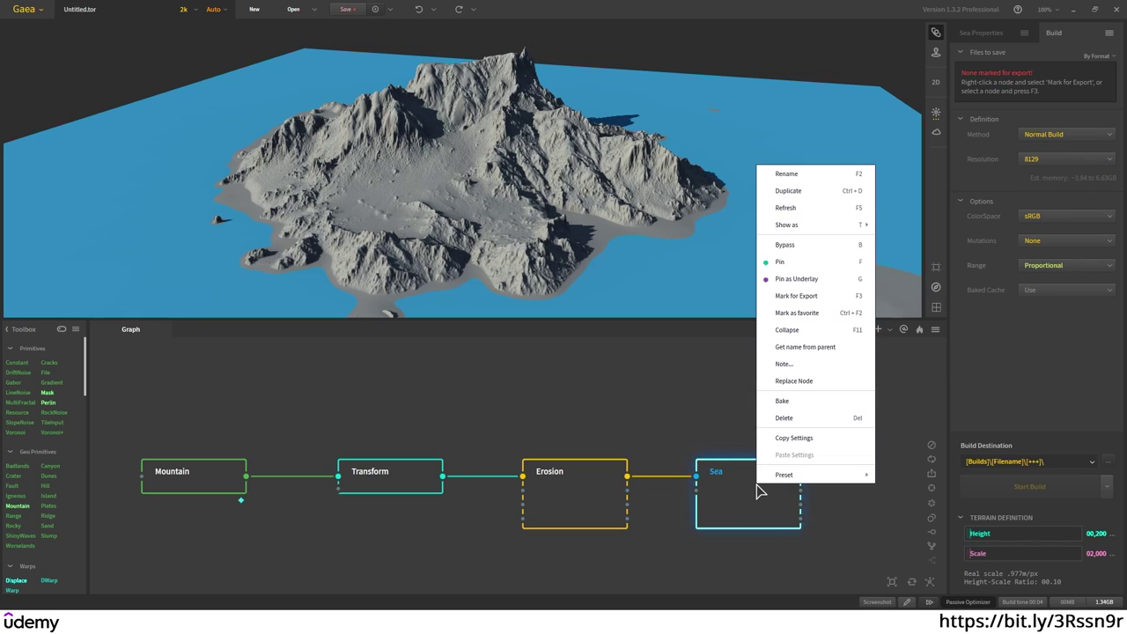
{"action": "left_click", "coordinate": [814, 299]}
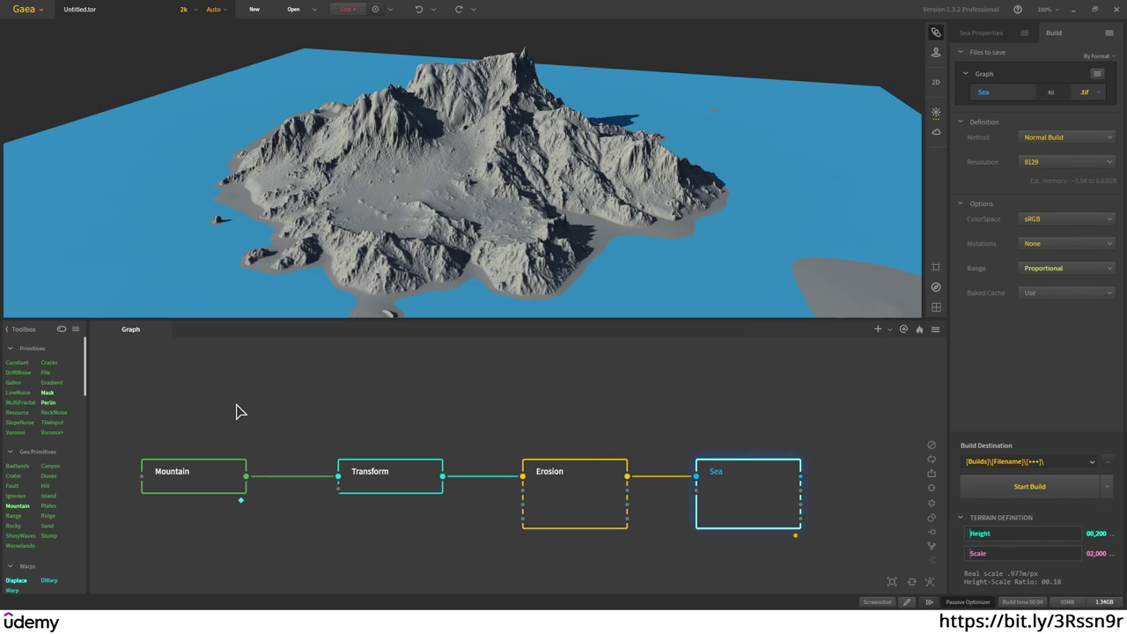
{"action": "left_click", "coordinate": [1098, 92]}
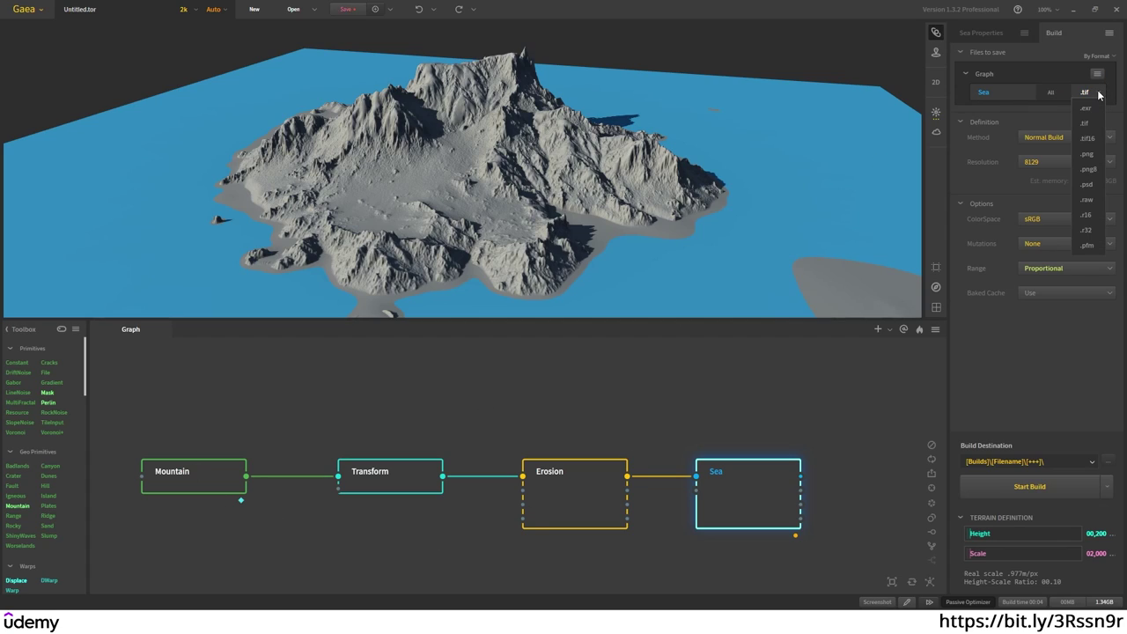
{"action": "left_click", "coordinate": [1090, 154]}
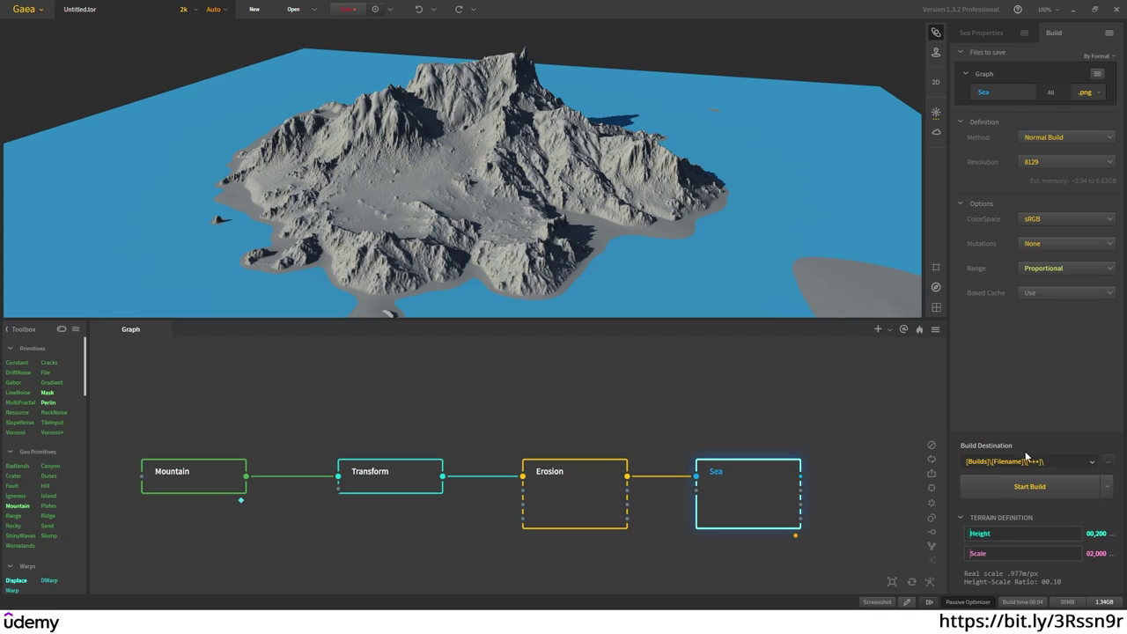
Step: Set the build destination to the Island folder under Assets and start the build
{"action": "left_click", "coordinate": [1107, 460]}
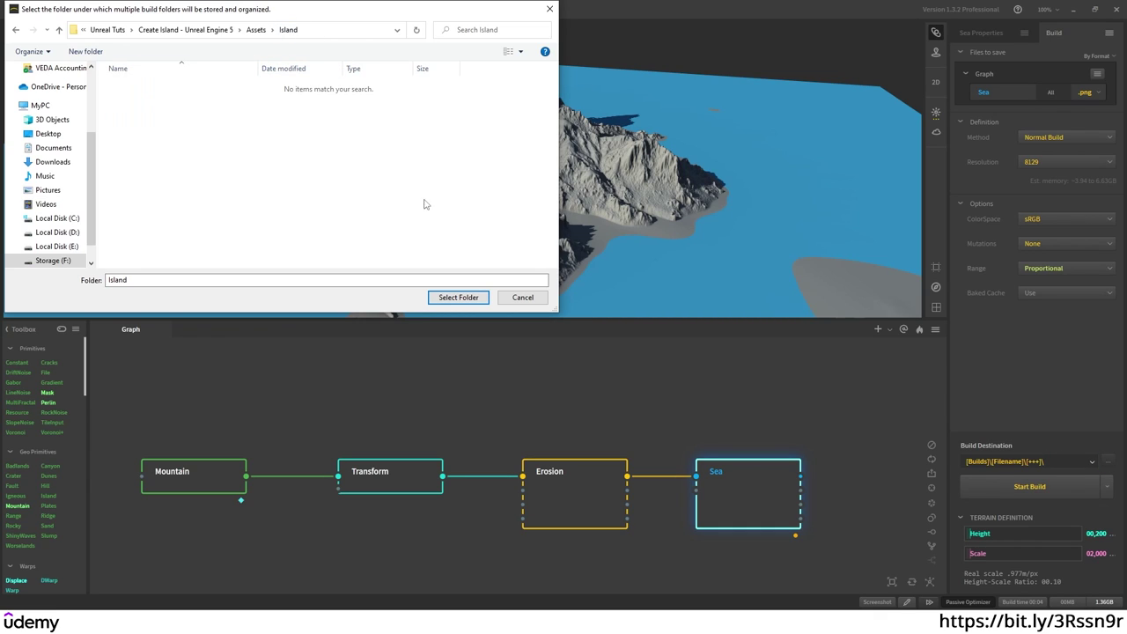
{"action": "left_click", "coordinate": [457, 299]}
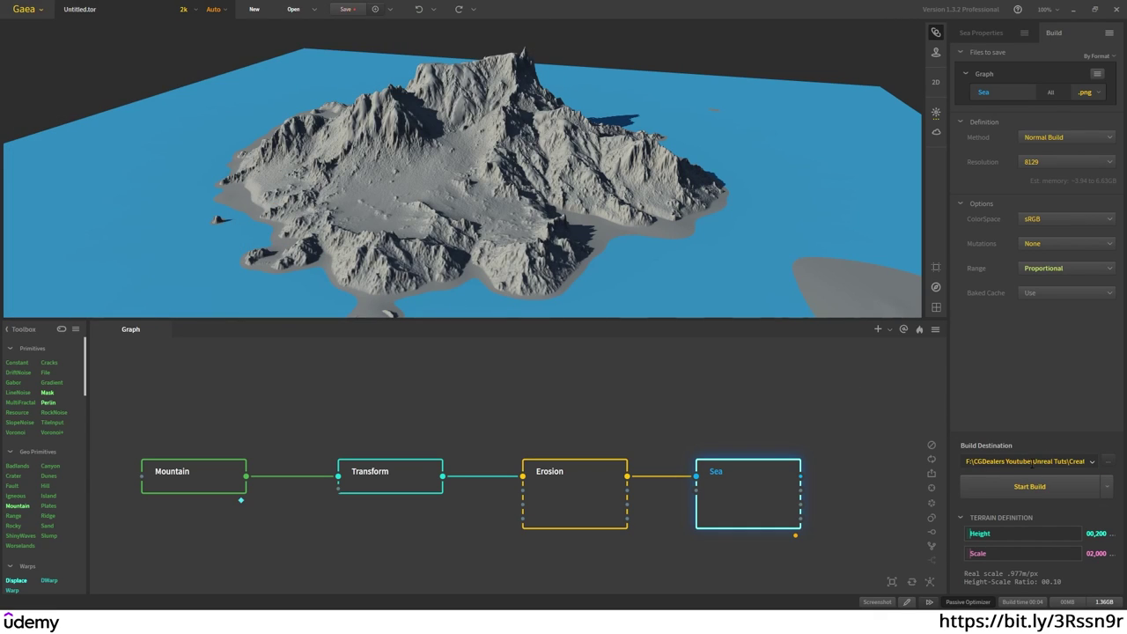
{"action": "left_click", "coordinate": [1025, 490]}
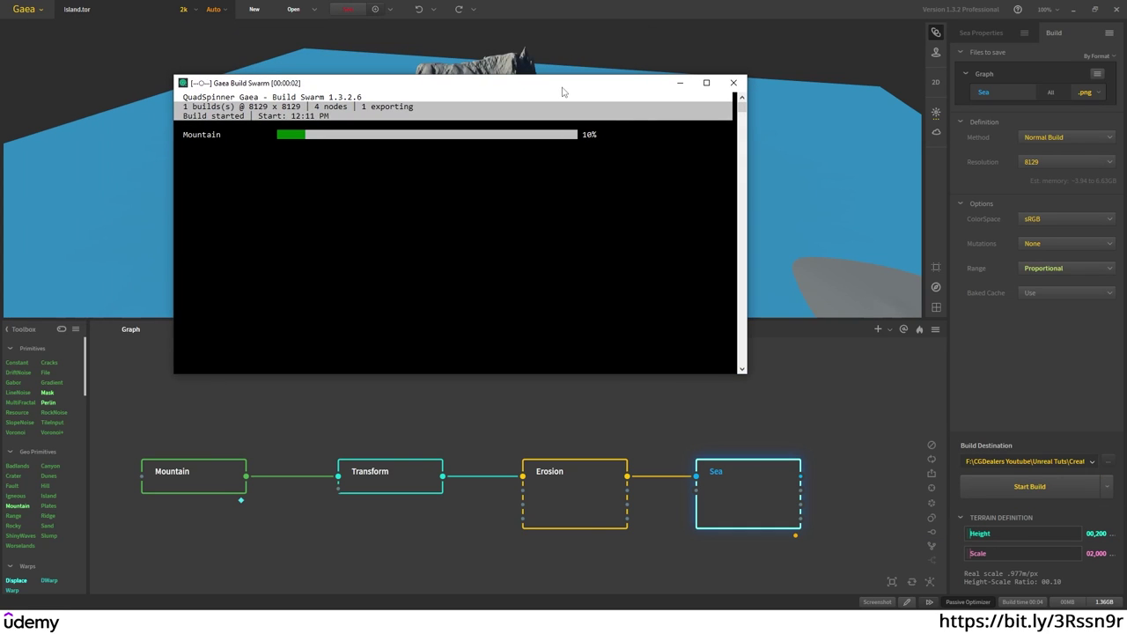
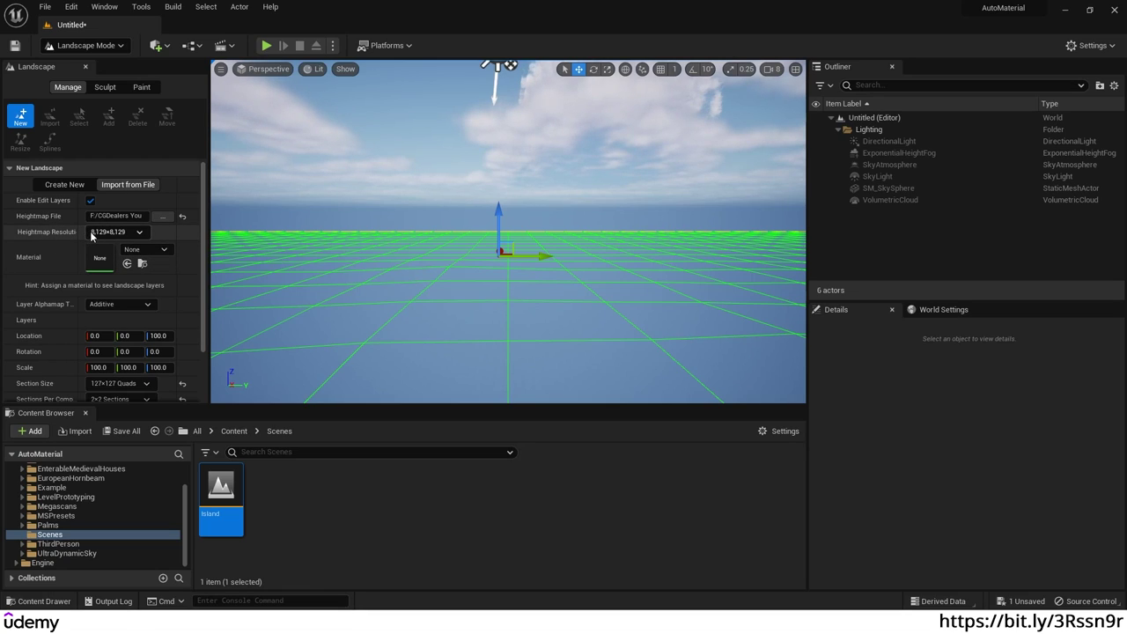
Step: In Unreal Engine, set the Z scale of the new landscape imported from file to 200
{"action": "scroll", "coordinate": [141, 260], "scroll_direction": "down", "scroll_amount": 2}
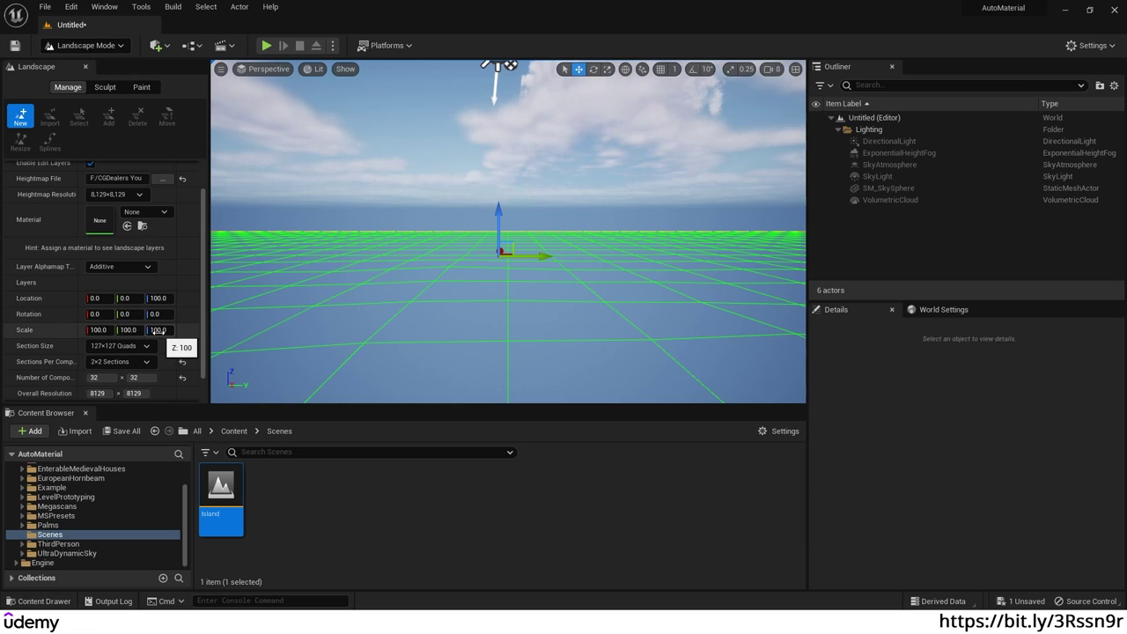
{"action": "left_click", "coordinate": [155, 330]}
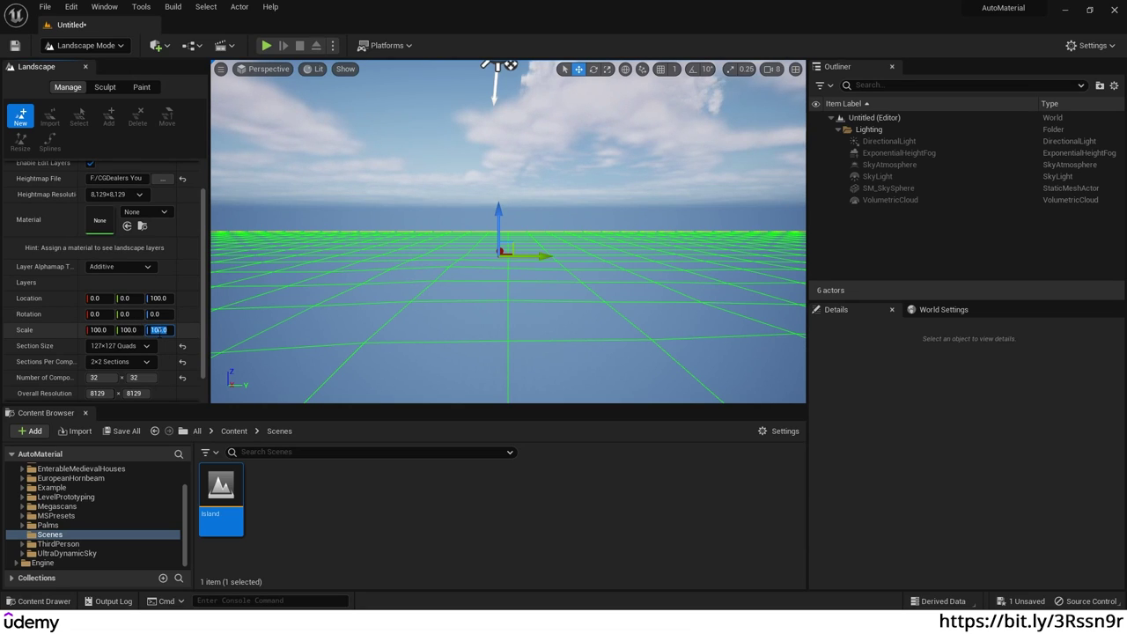
{"action": "key", "text": "Return"}
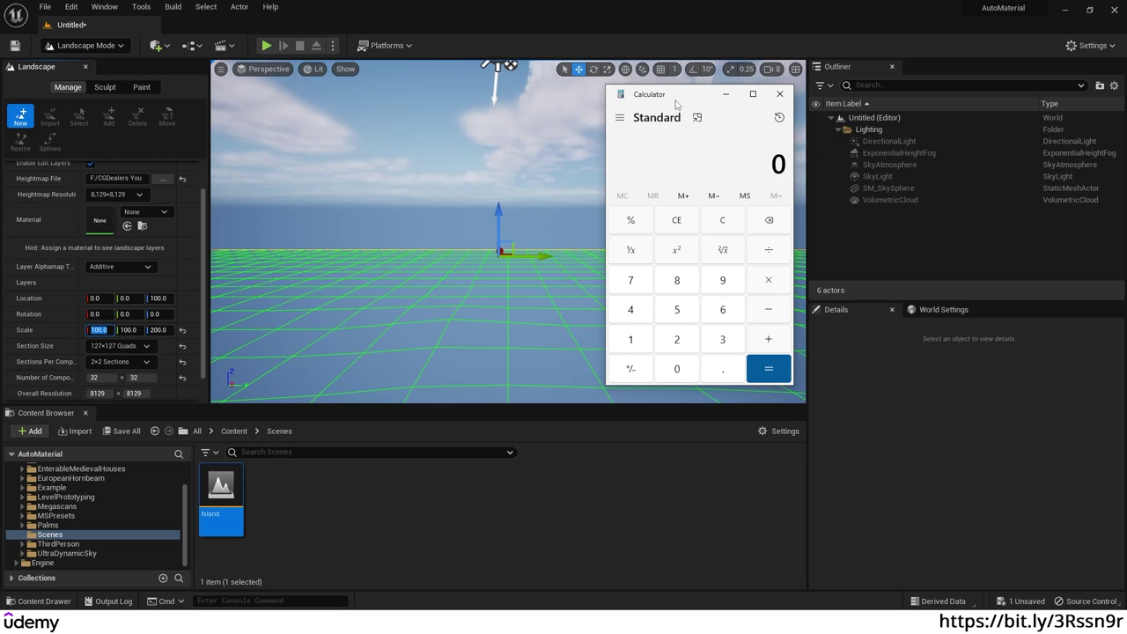
Step: Calculate 2000 × 100 ÷ 8129 in Calculator to get the landscape's horizontal scale
{"action": "type", "text": "2000 × 100"}
{"action": "key", "text": "Return"}
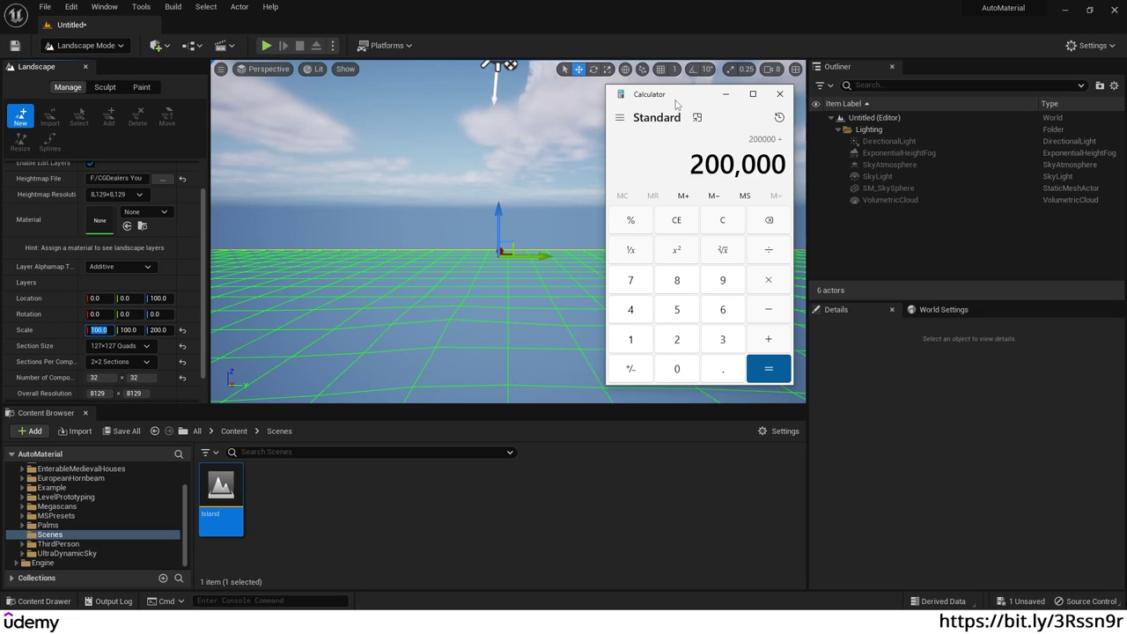
{"action": "type", "text": "8129"}
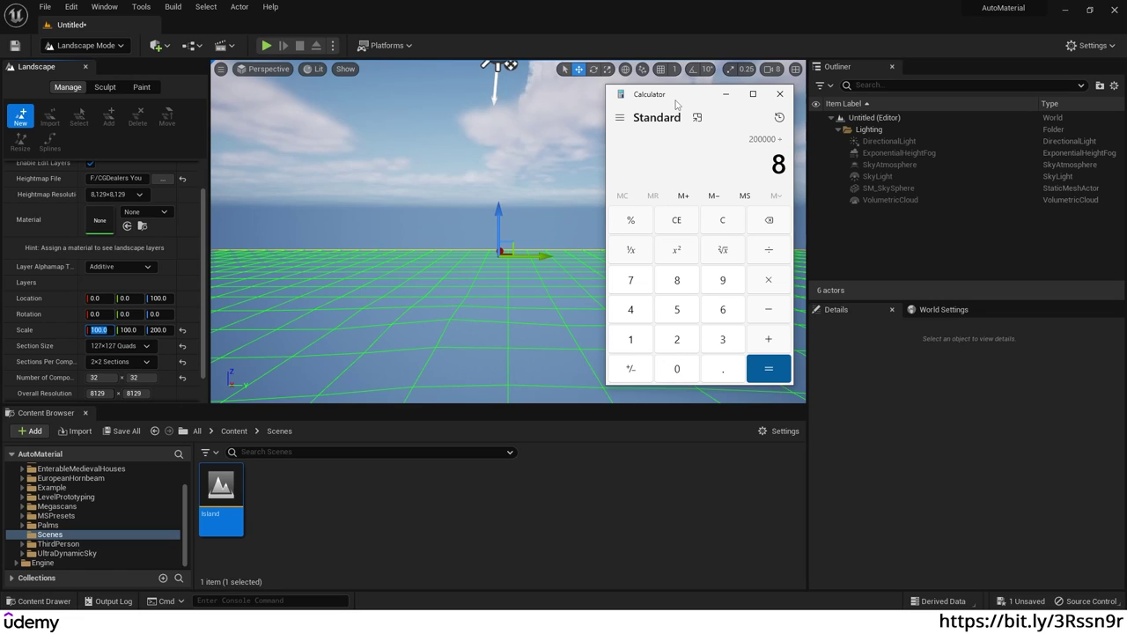
{"action": "key", "text": "Return"}
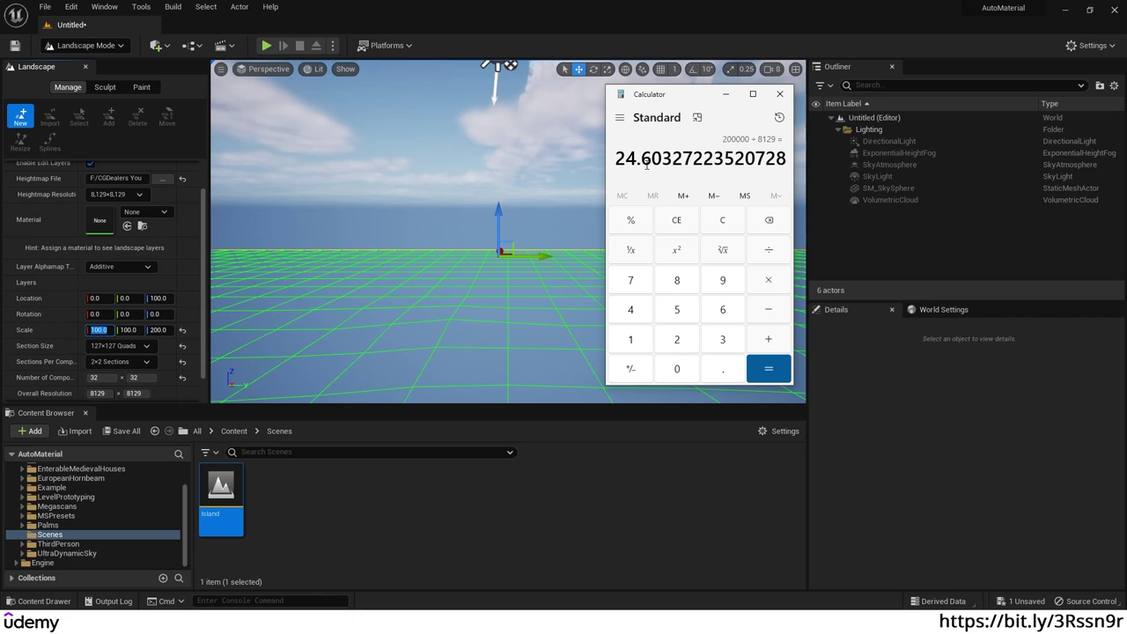
Step: Set the new landscape's X and Y scale to 24.6 in Unreal Engine
{"action": "left_click", "coordinate": [100, 329]}
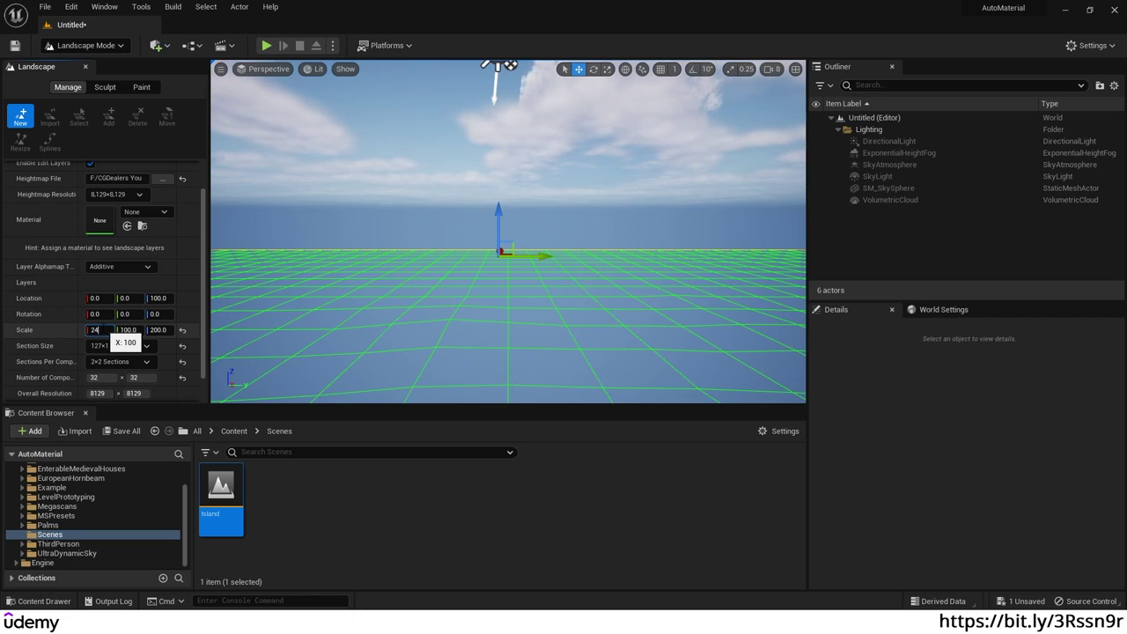
{"action": "type", "text": "24.6"}
{"action": "left_click", "coordinate": [124, 330]}
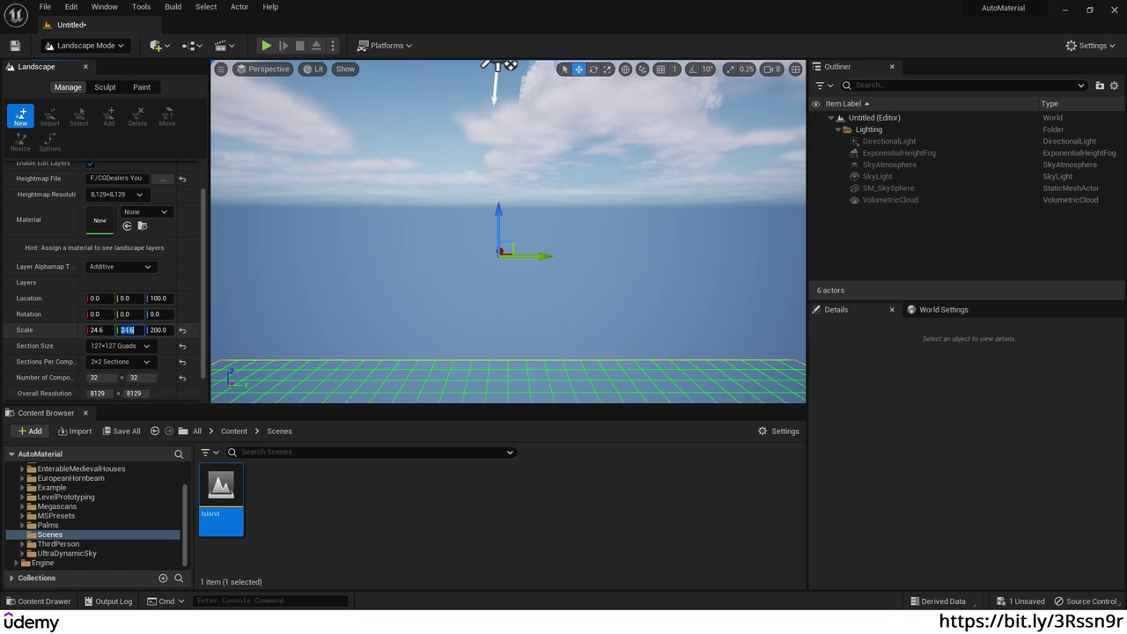
{"action": "type", "text": "24"}
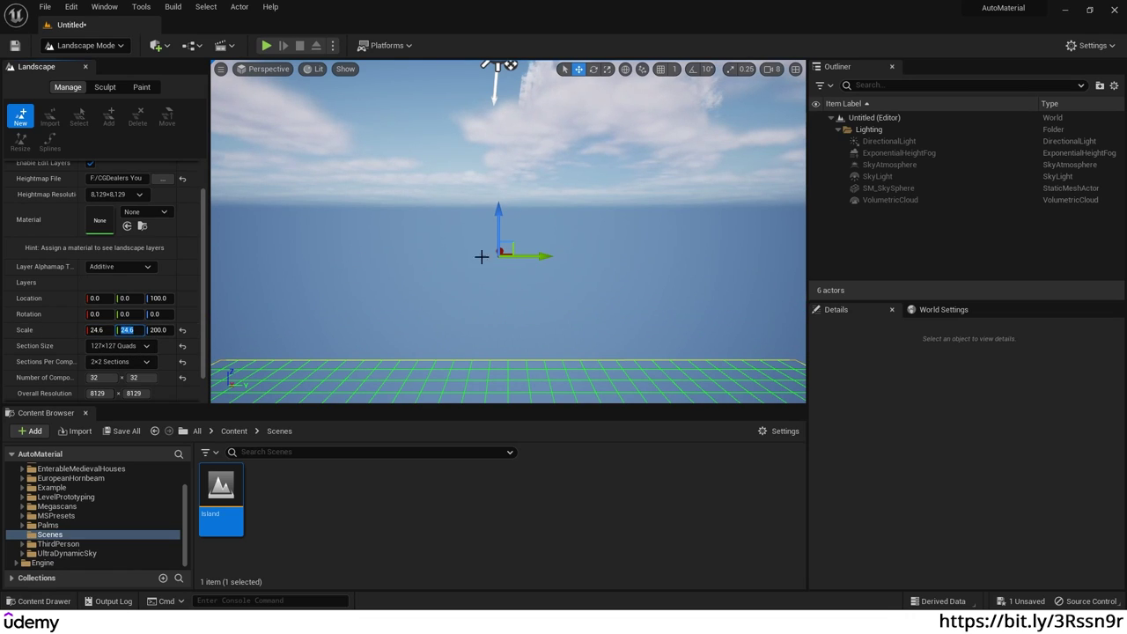
Step: Import the heightmap file as a new landscape with the current settings
{"action": "right_click_drag", "start_coordinate": [455, 264], "coordinate": [505, 334]}
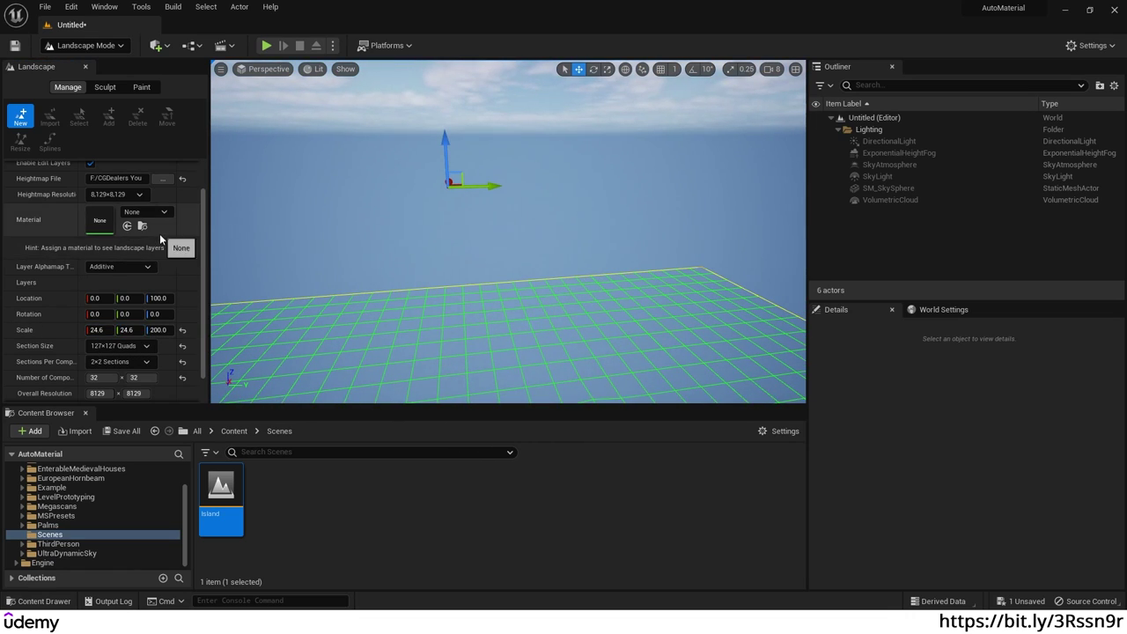
{"action": "scroll", "coordinate": [176, 247], "scroll_direction": "down", "scroll_amount": 1}
{"action": "left_click", "coordinate": [161, 393]}
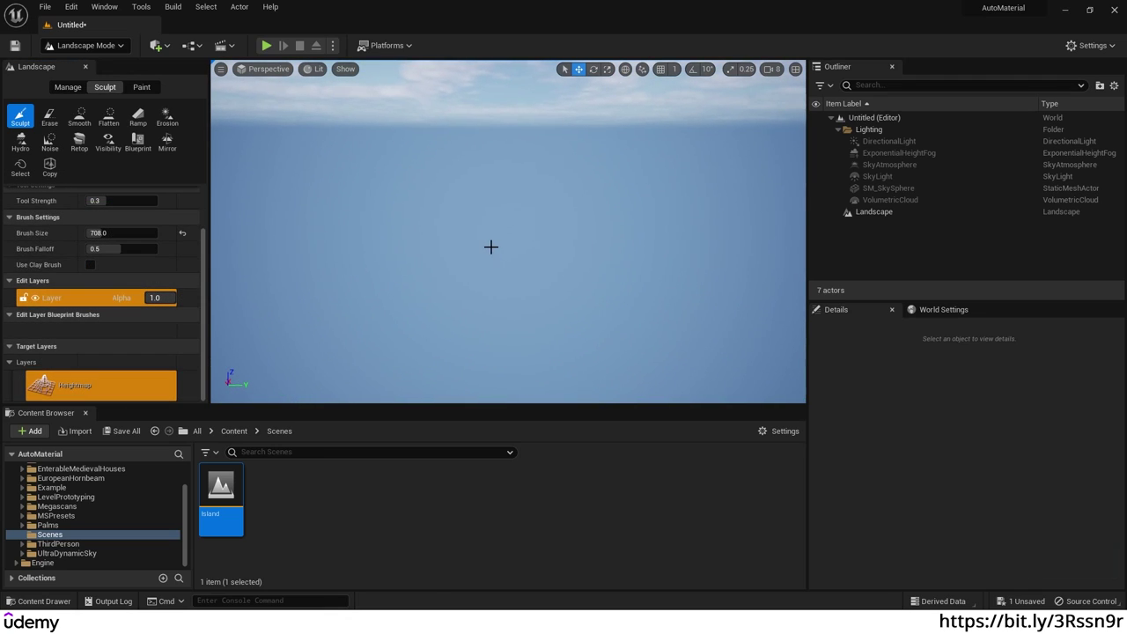
Step: Switch to Selection mode and hide the ExponentialHeightFog actor
{"action": "left_click", "coordinate": [82, 45]}
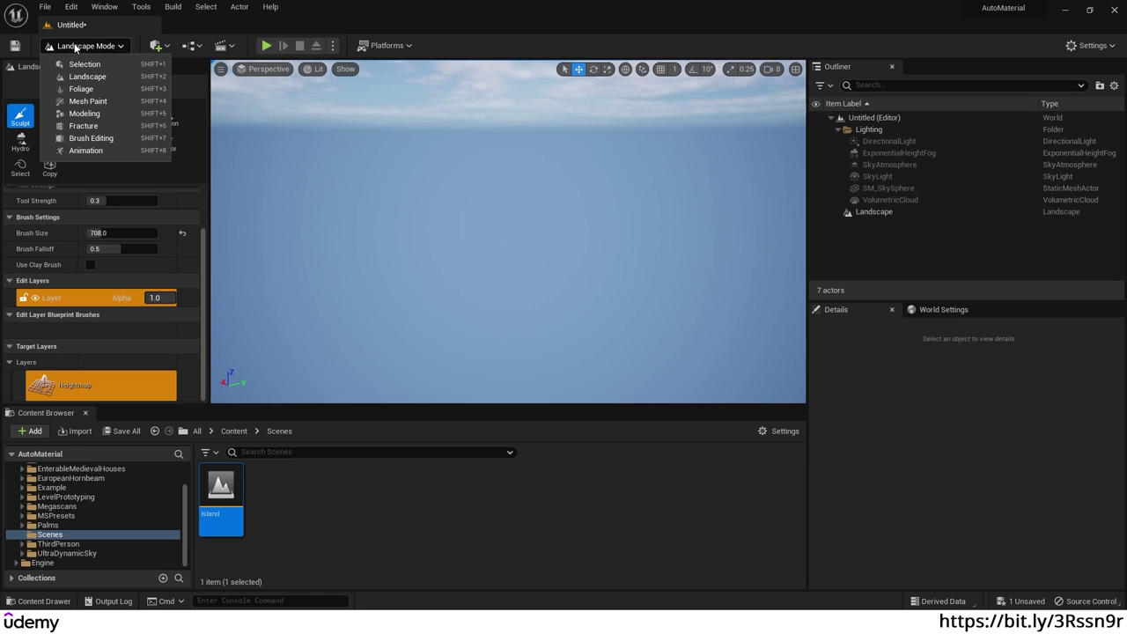
{"action": "left_click", "coordinate": [112, 66]}
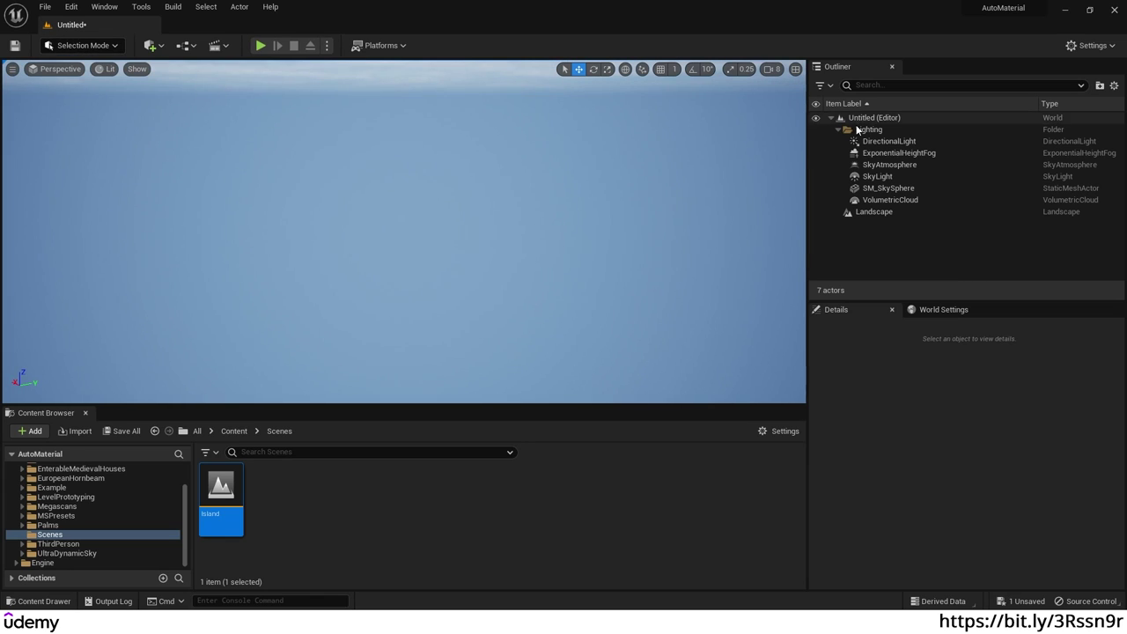
{"action": "left_click", "coordinate": [816, 153]}
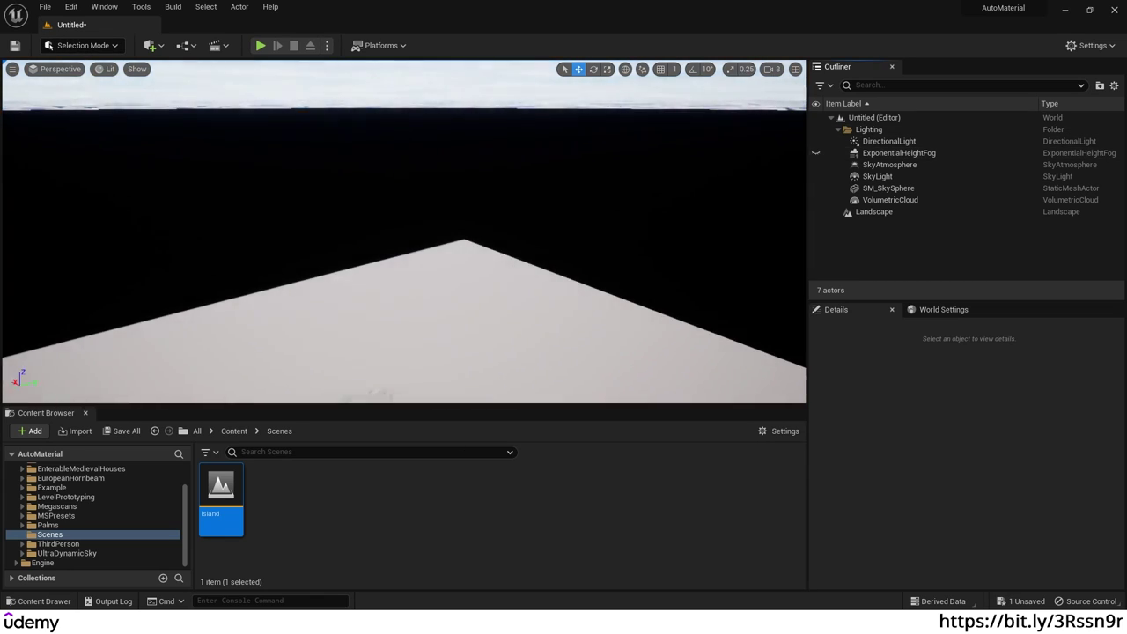
Step: Examine the imported island landscape from above, close to its slopes and from a distance
{"action": "right_click_drag", "start_coordinate": [457, 236], "coordinate": [458, 352]}
{"action": "right_click_drag", "start_coordinate": [482, 212], "coordinate": [517, 220]}
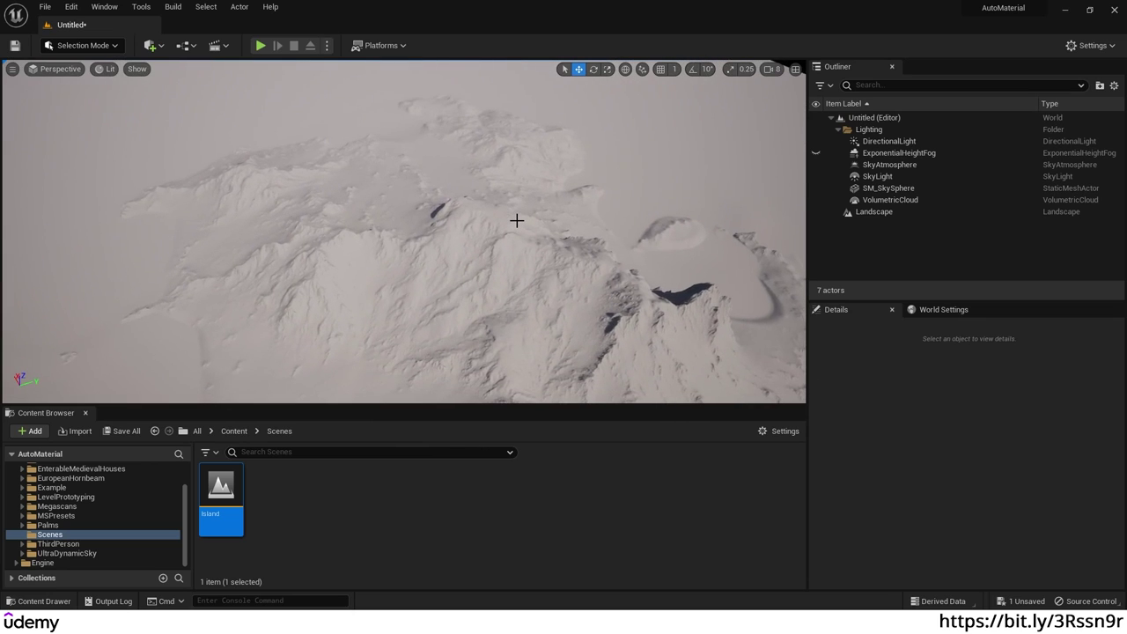
{"action": "mouse_move", "coordinate": [624, 223]}
{"action": "right_mouse_down"}
{"action": "mouse_move", "coordinate": [639, 264]}
{"action": "mouse_move", "coordinate": [678, 264]}
{"action": "mouse_move", "coordinate": [740, 229]}
{"action": "mouse_move", "coordinate": [617, 233]}
{"action": "right_mouse_up"}
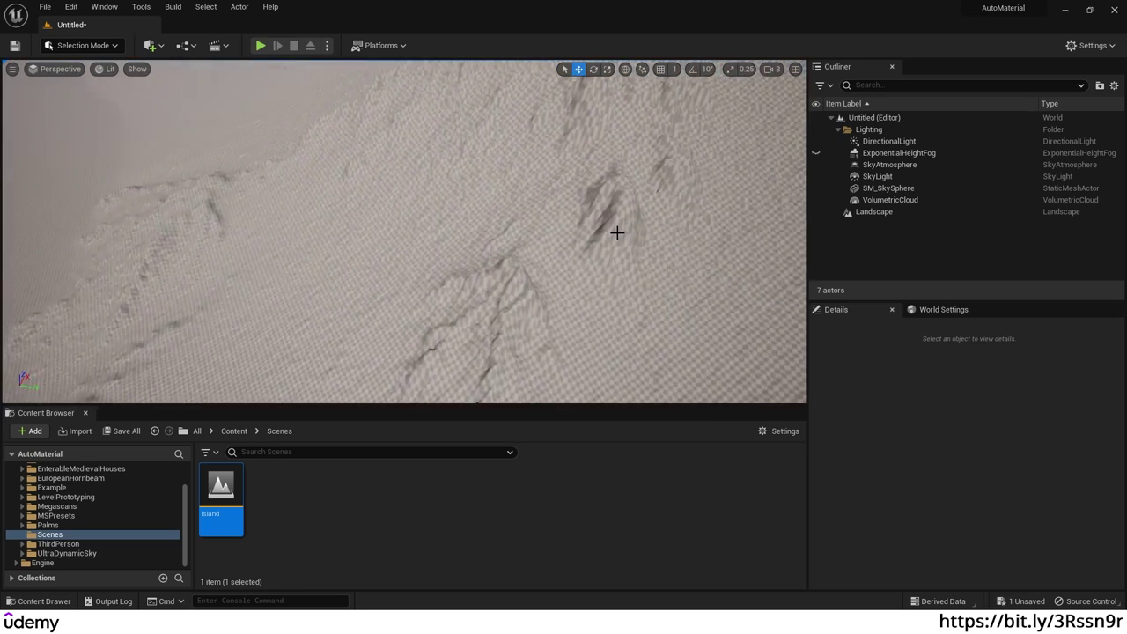
{"action": "scroll", "coordinate": [616, 232], "scroll_direction": "down", "scroll_amount": 10}
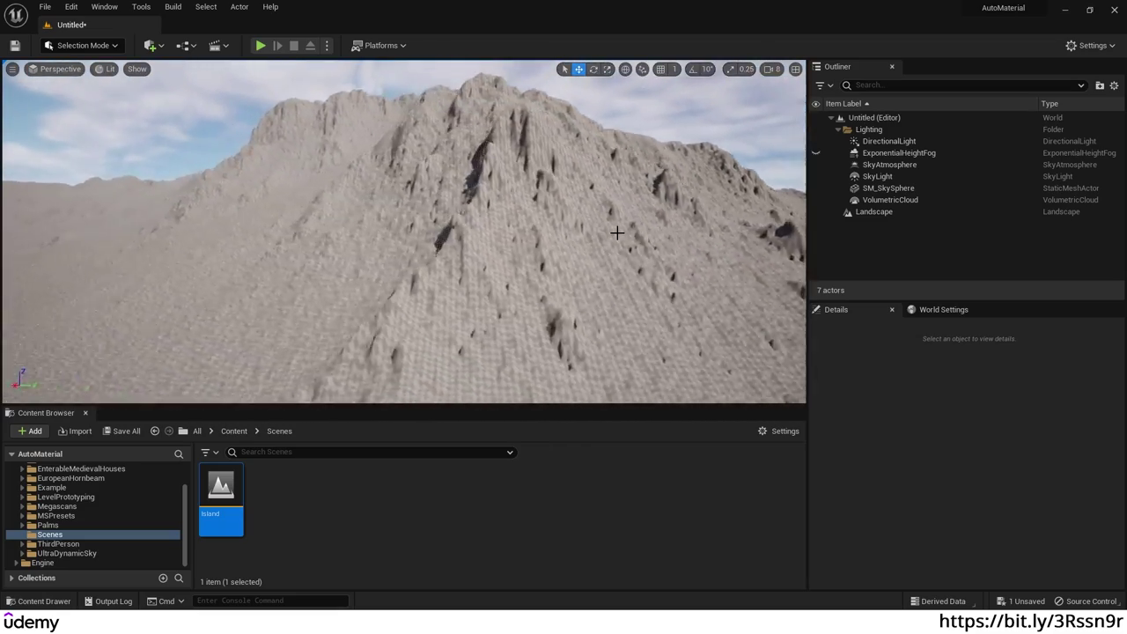
{"action": "scroll", "coordinate": [616, 233], "scroll_direction": "down", "scroll_amount": 10}
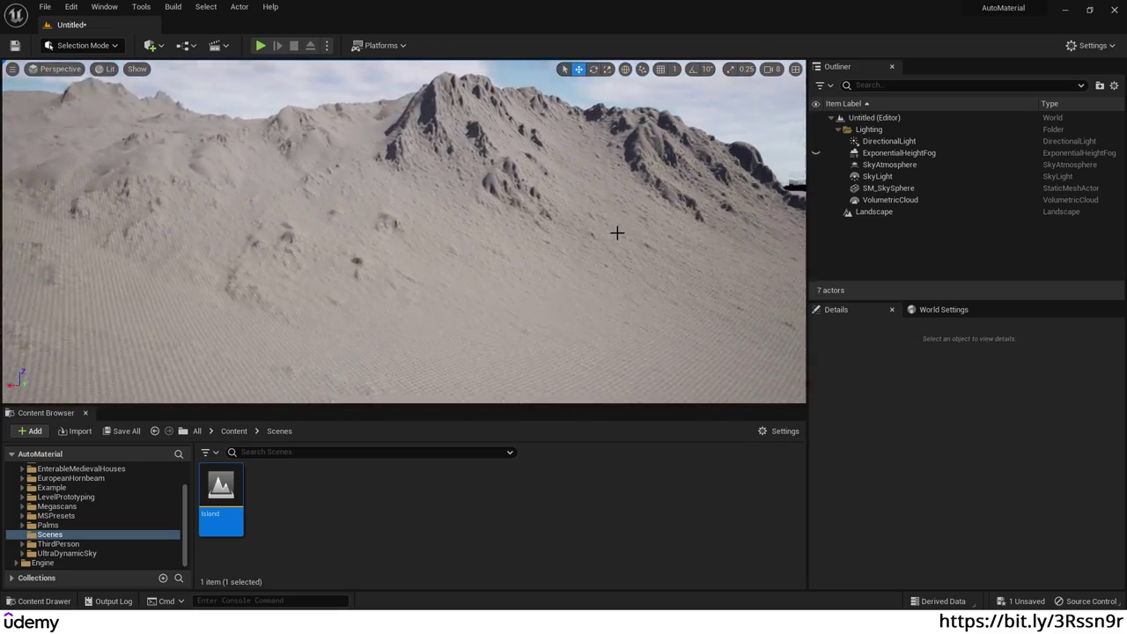
{"action": "right_click_drag", "start_coordinate": [617, 232], "coordinate": [617, 233]}
{"action": "scroll", "coordinate": [616, 232], "scroll_direction": "down", "scroll_amount": 10}
{"action": "key", "text": "w"}
{"action": "right_click_drag", "start_coordinate": [476, 187], "coordinate": [476, 187]}
{"action": "key", "text": "w"}
{"action": "key", "text": "e"}
{"action": "key", "text": "e"}
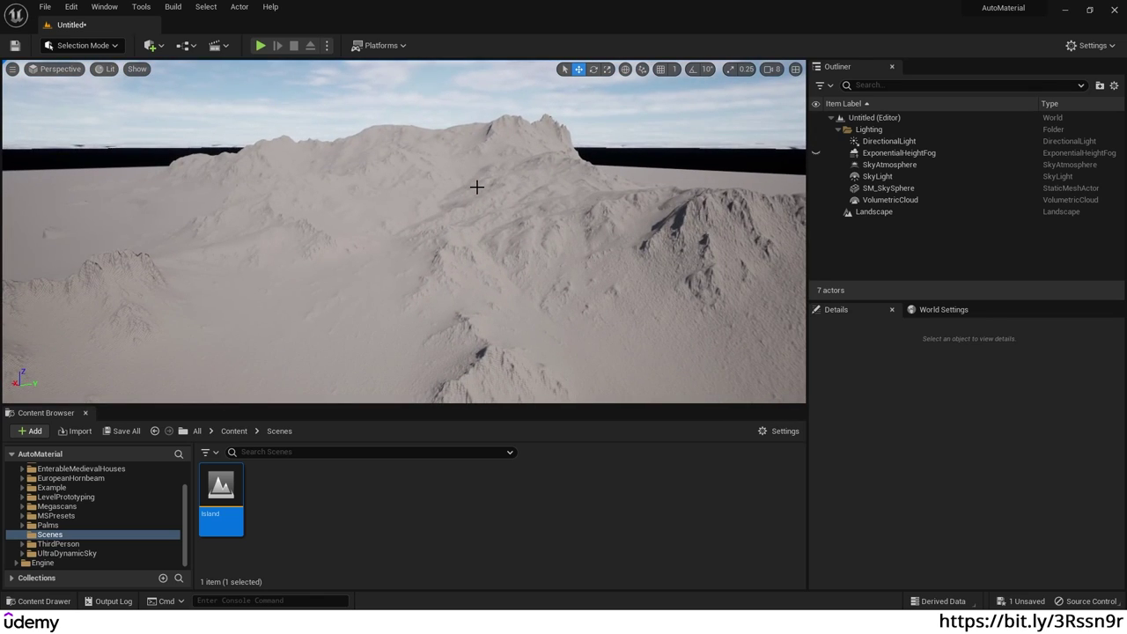
Step: Search the plugins for "water" to check whether the Water plugin is enabled, and close the plugin browser
{"action": "left_click", "coordinate": [70, 7]}
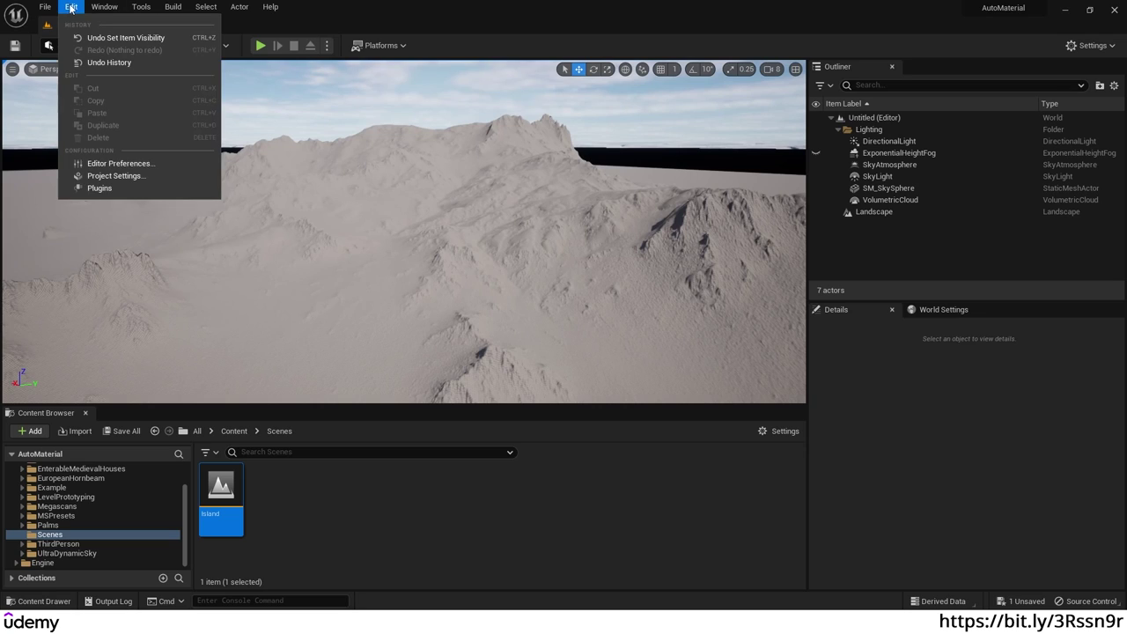
{"action": "left_click", "coordinate": [95, 187]}
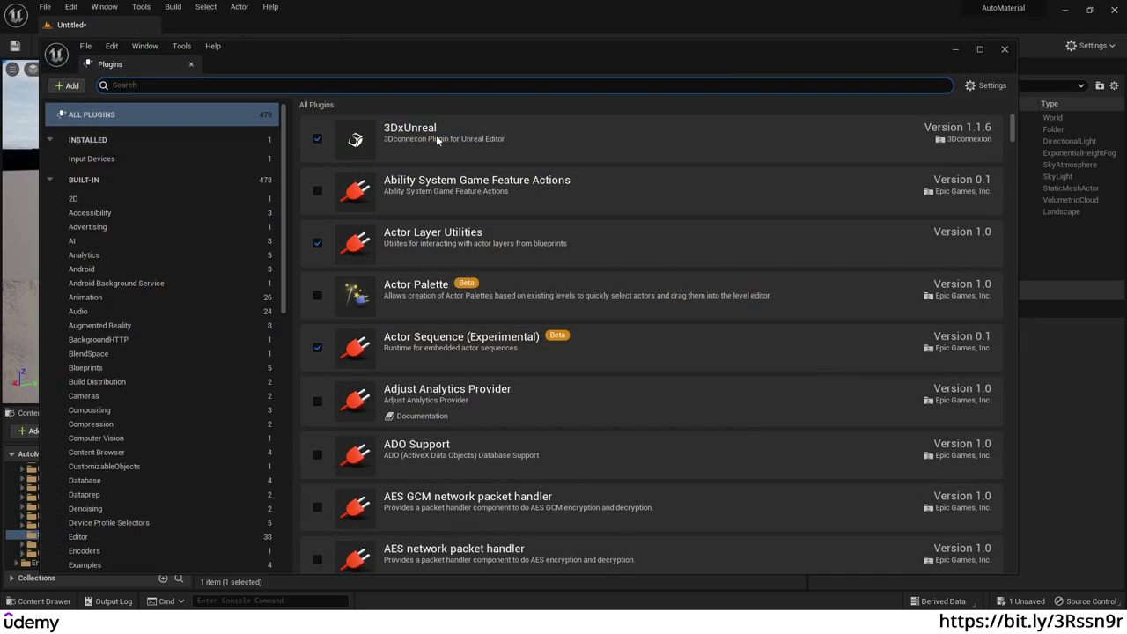
{"action": "type", "text": "water"}
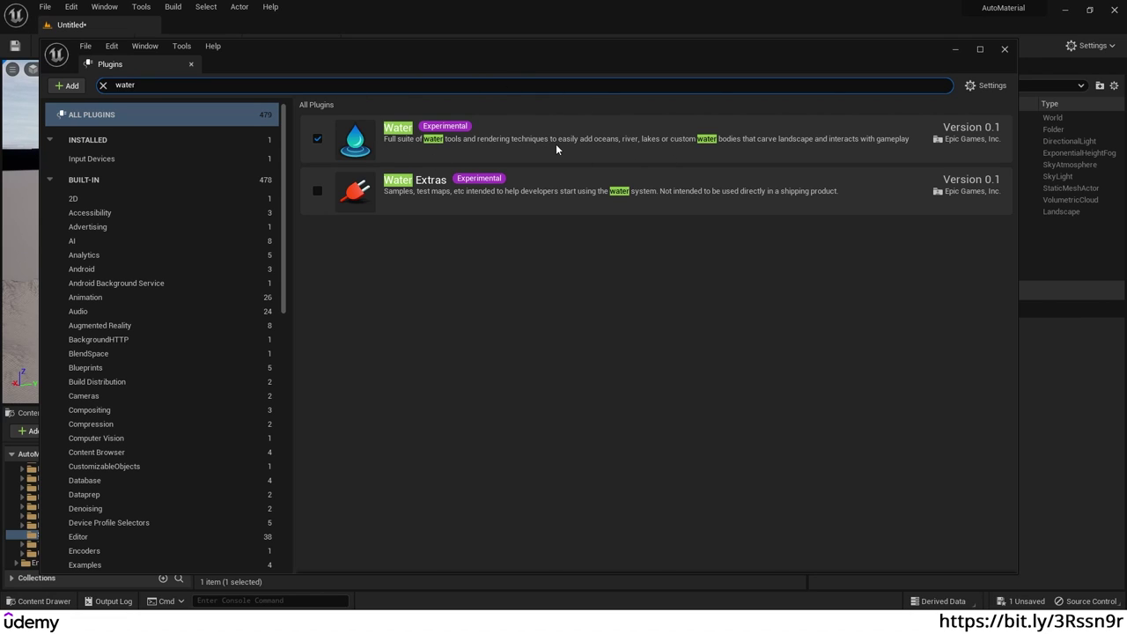
{"action": "left_click", "coordinate": [1004, 49]}
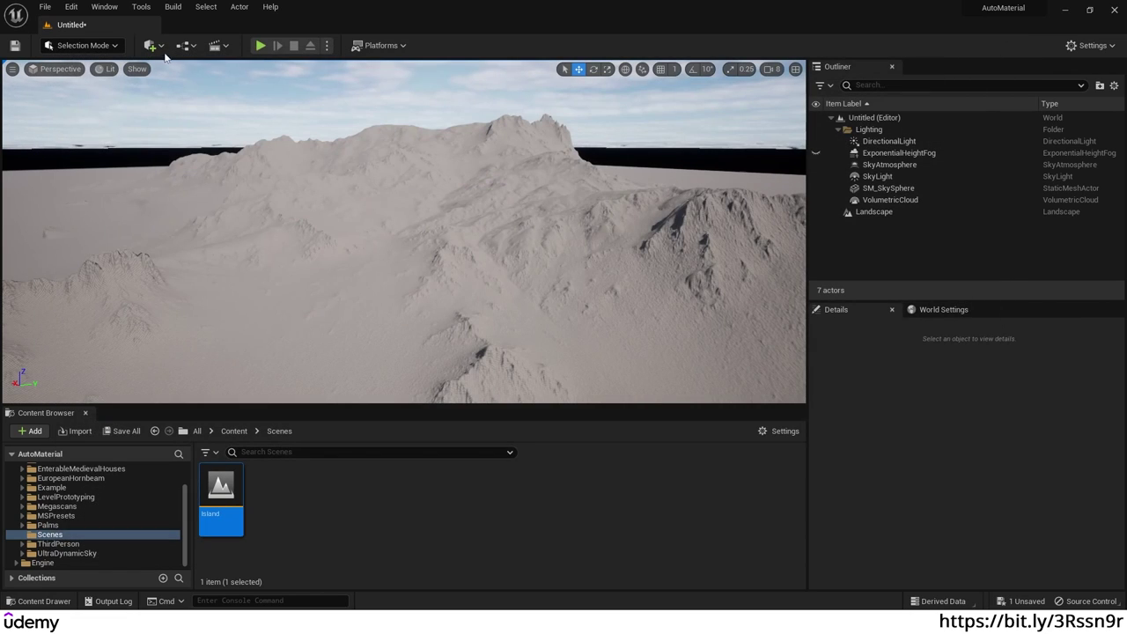
Step: Search the placeable actors for "ocean" and place a Water Body Ocean in the level over the island landscape
{"action": "left_click", "coordinate": [160, 46]}
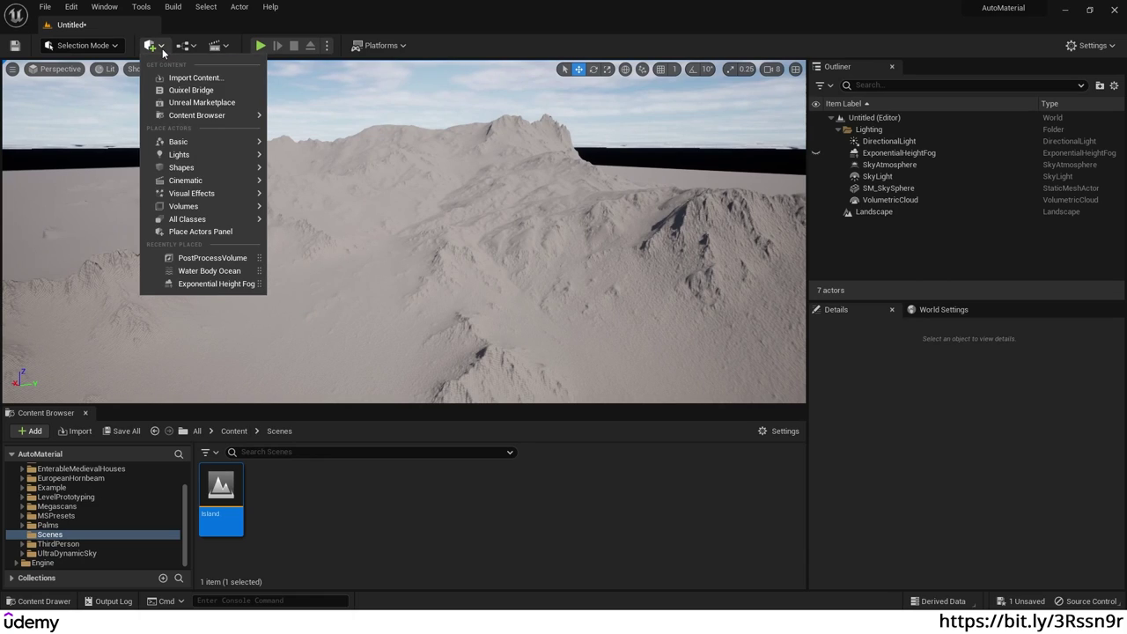
{"action": "type", "text": "ocean"}
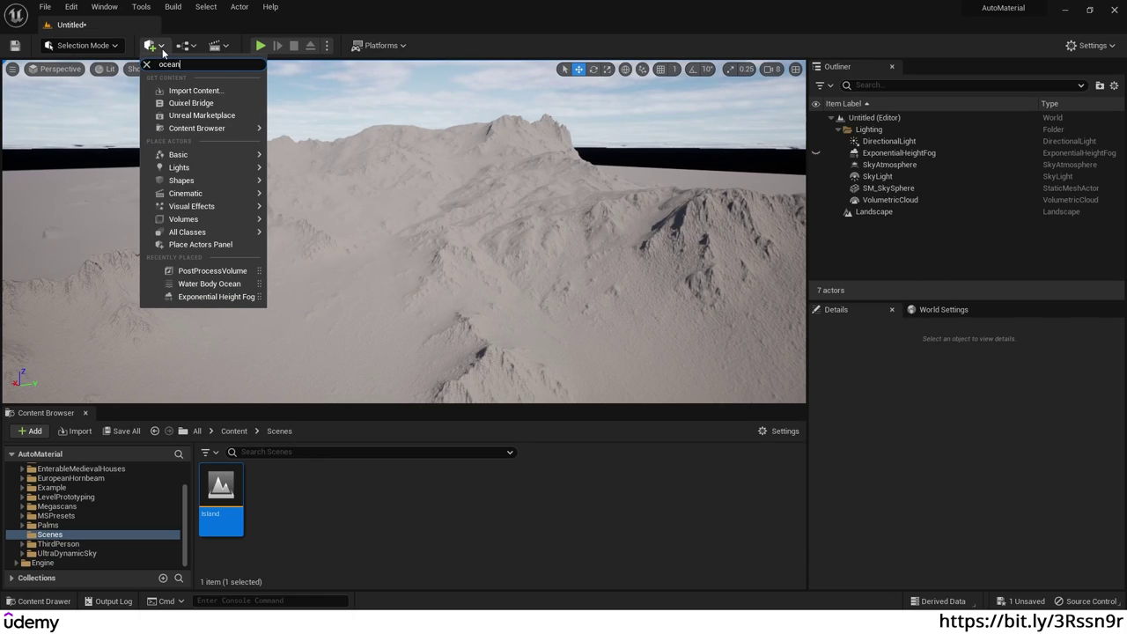
{"action": "left_click_drag", "start_coordinate": [232, 77], "coordinate": [300, 98]}
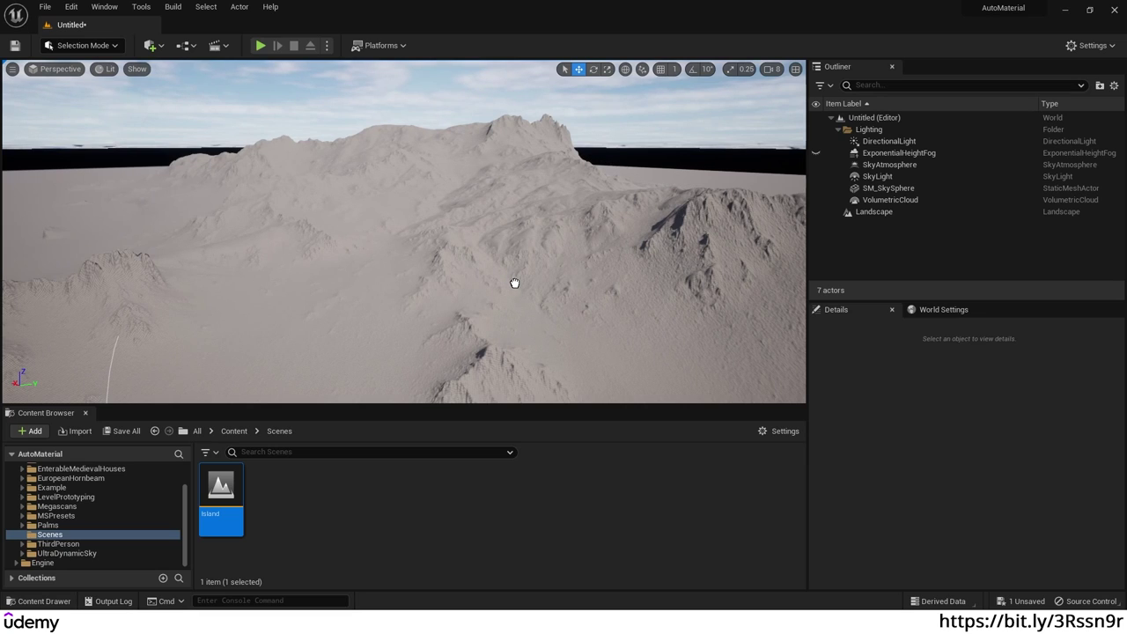
{"action": "left_click_drag", "start_coordinate": [515, 283], "coordinate": [515, 283]}
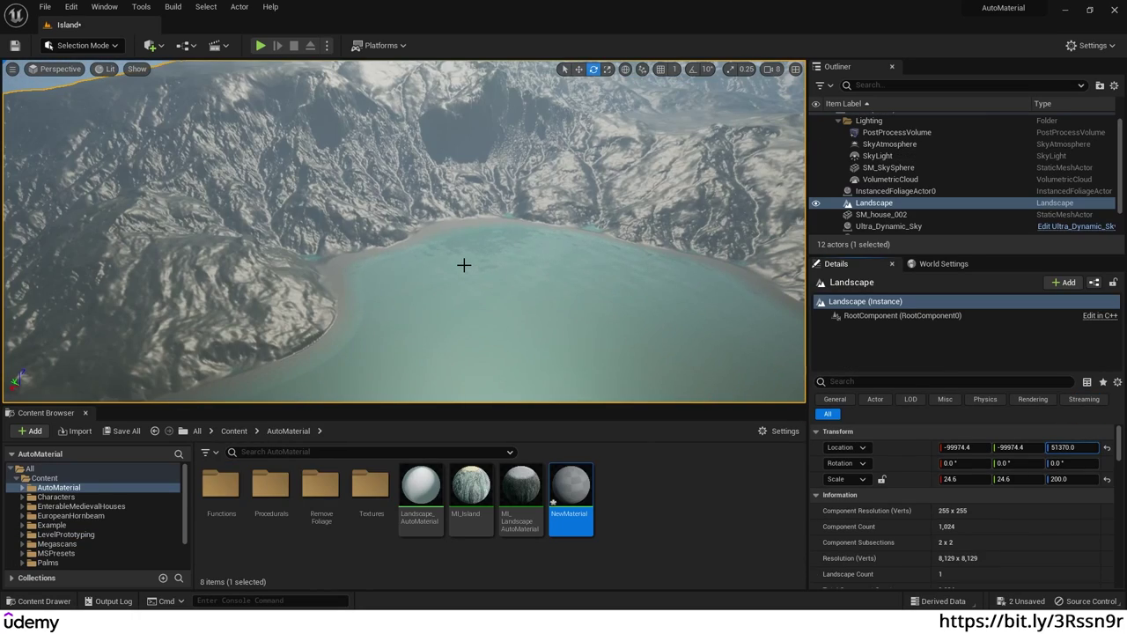
Step: Try a Z location of 51070 for the landscape, check the shoreline, and set it back to 51370
{"action": "right_click_drag", "start_coordinate": [464, 265], "coordinate": [460, 234]}
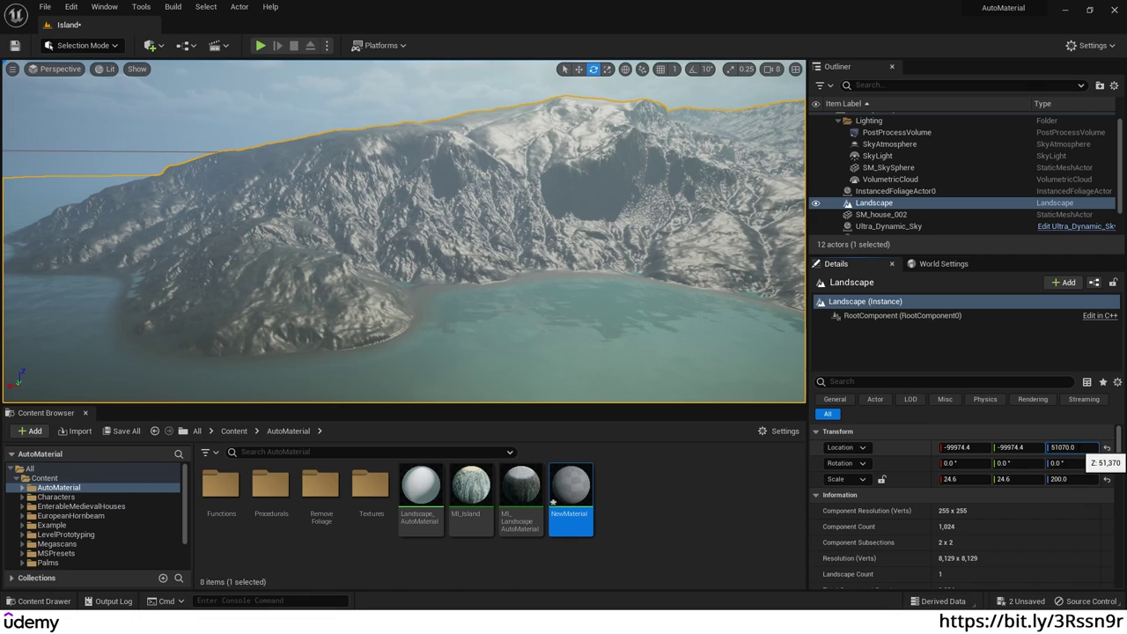
{"action": "key", "text": "Return"}
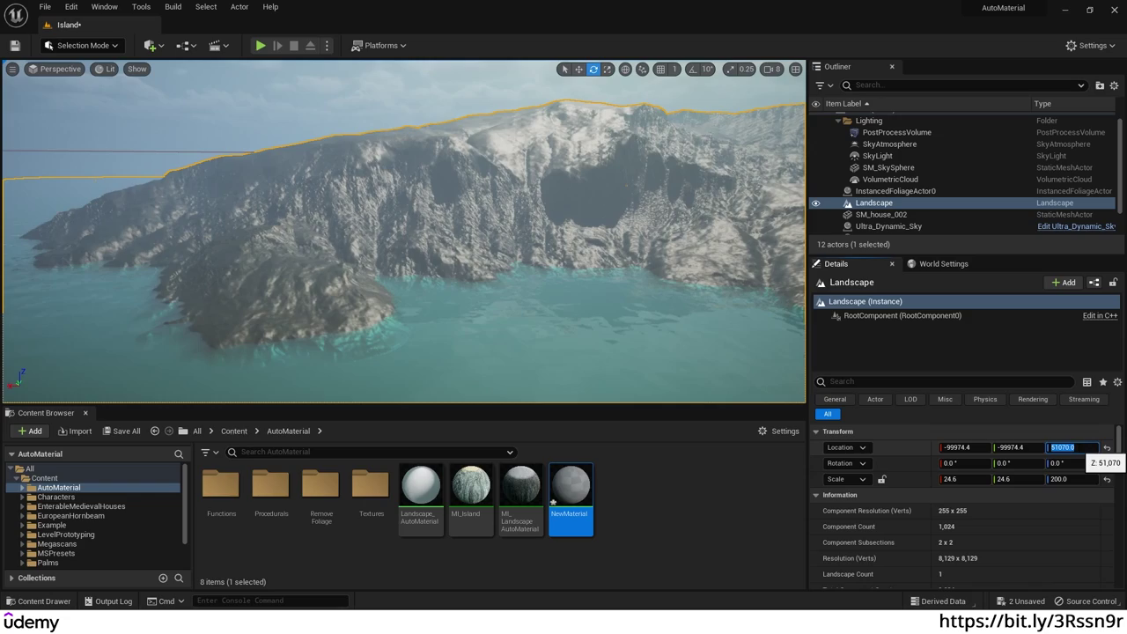
{"action": "right_click_drag", "start_coordinate": [403, 230], "coordinate": [280, 231]}
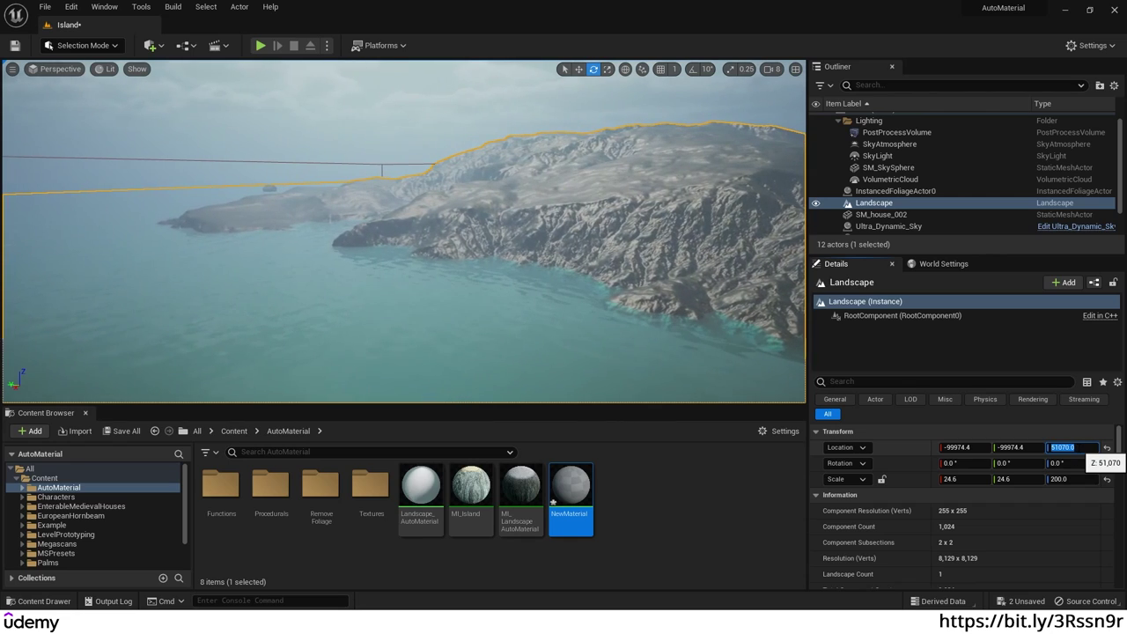
{"action": "left_click", "coordinate": [1062, 447]}
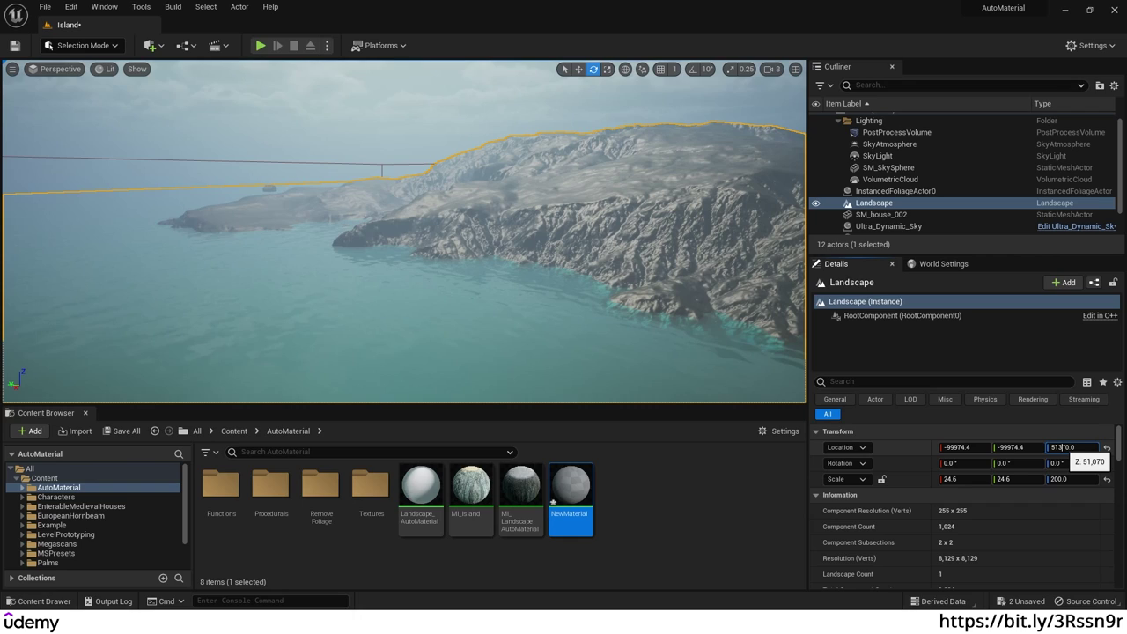
{"action": "key", "text": "Return"}
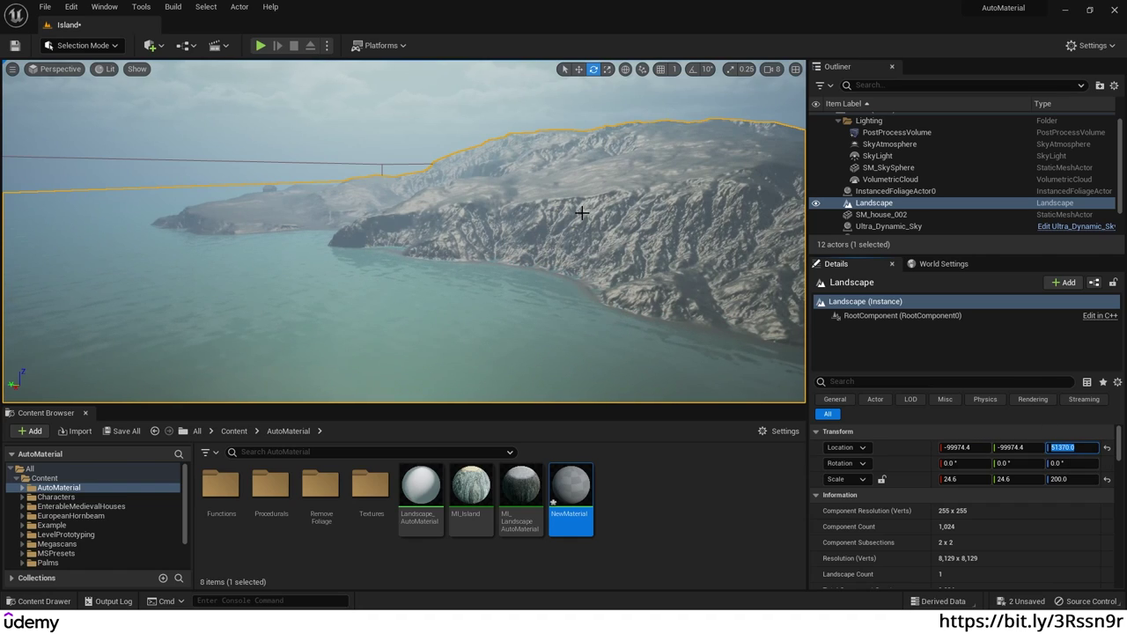
Step: Lower the raised mound in the bay with the landscape Sculpt tool at strength 0.3
{"action": "key", "text": "w"}
{"action": "right_click_drag", "start_coordinate": [573, 232], "coordinate": [399, 309]}
{"action": "scroll", "coordinate": [569, 254], "scroll_direction": "up", "scroll_amount": 10}
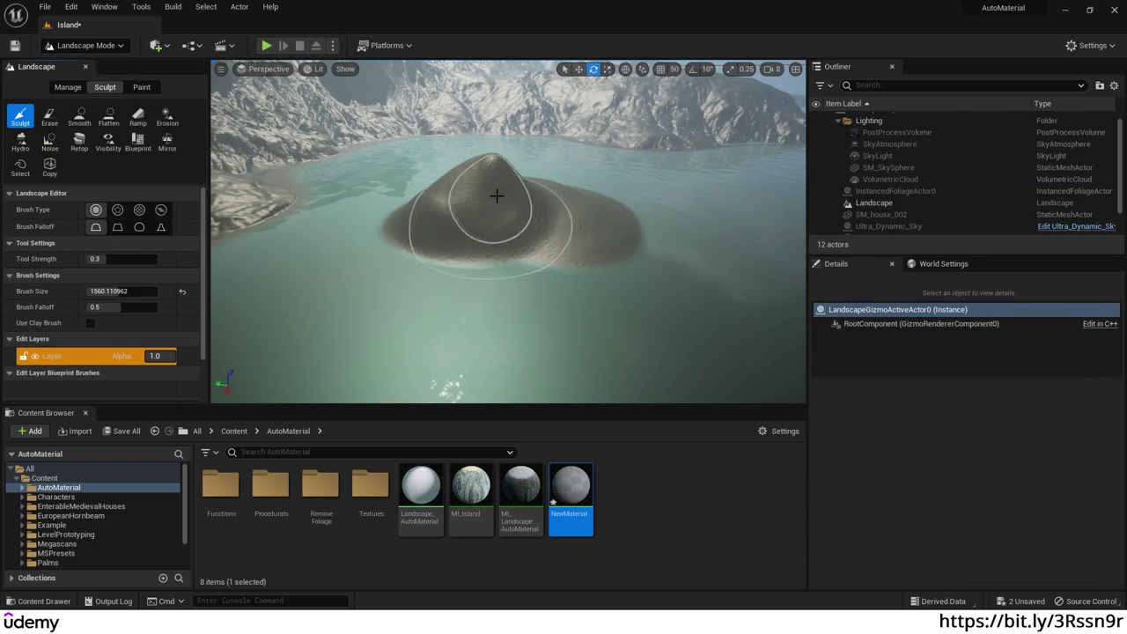
{"action": "mouse_move", "coordinate": [521, 183]}
{"action": "left_mouse_down", "text": "shift"}
{"action": "mouse_move", "coordinate": [471, 184]}
{"action": "mouse_move", "coordinate": [449, 209]}
{"action": "mouse_move", "coordinate": [499, 188]}
{"action": "mouse_move", "coordinate": [577, 221]}
{"action": "mouse_move", "coordinate": [594, 214]}
{"action": "mouse_move", "coordinate": [549, 254]}
{"action": "mouse_move", "coordinate": [455, 219]}
{"action": "mouse_move", "coordinate": [579, 295]}
{"action": "mouse_move", "coordinate": [447, 219]}
{"action": "mouse_move", "coordinate": [498, 186]}
{"action": "mouse_move", "coordinate": [583, 214]}
{"action": "mouse_move", "coordinate": [519, 173]}
{"action": "mouse_move", "coordinate": [396, 249]}
{"action": "mouse_move", "coordinate": [585, 302]}
{"action": "mouse_move", "coordinate": [349, 179]}
{"action": "left_mouse_up", "text": "shift"}
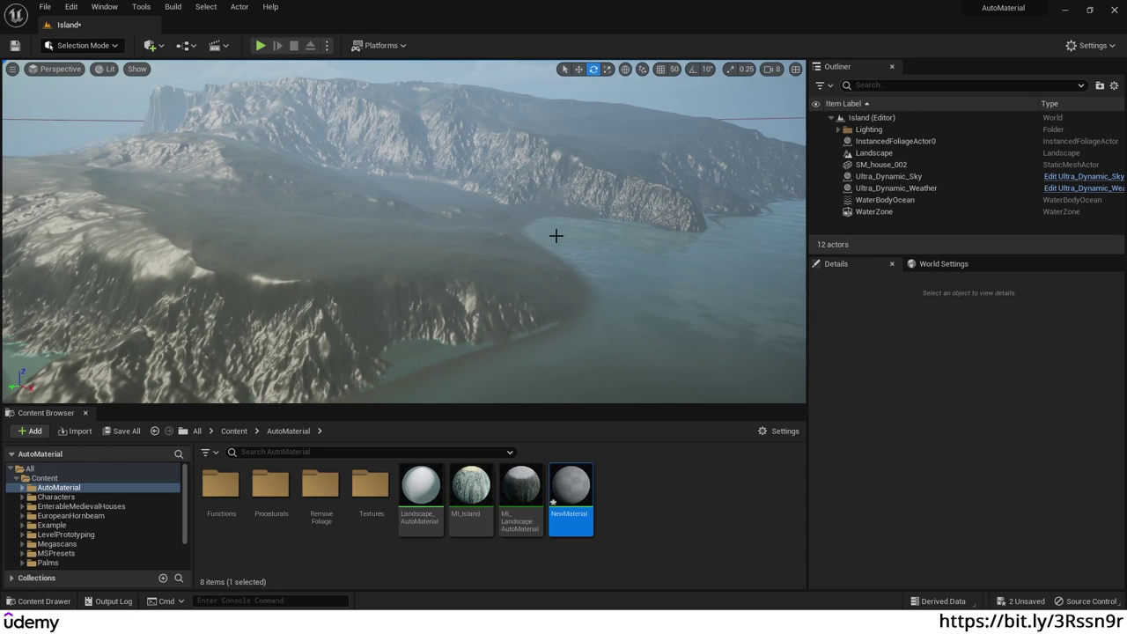
Step: Examine the island's coastline and slopes around the house, and look at the available landscape material assets
{"action": "left_click_drag", "start_coordinate": [555, 235], "coordinate": [556, 235]}
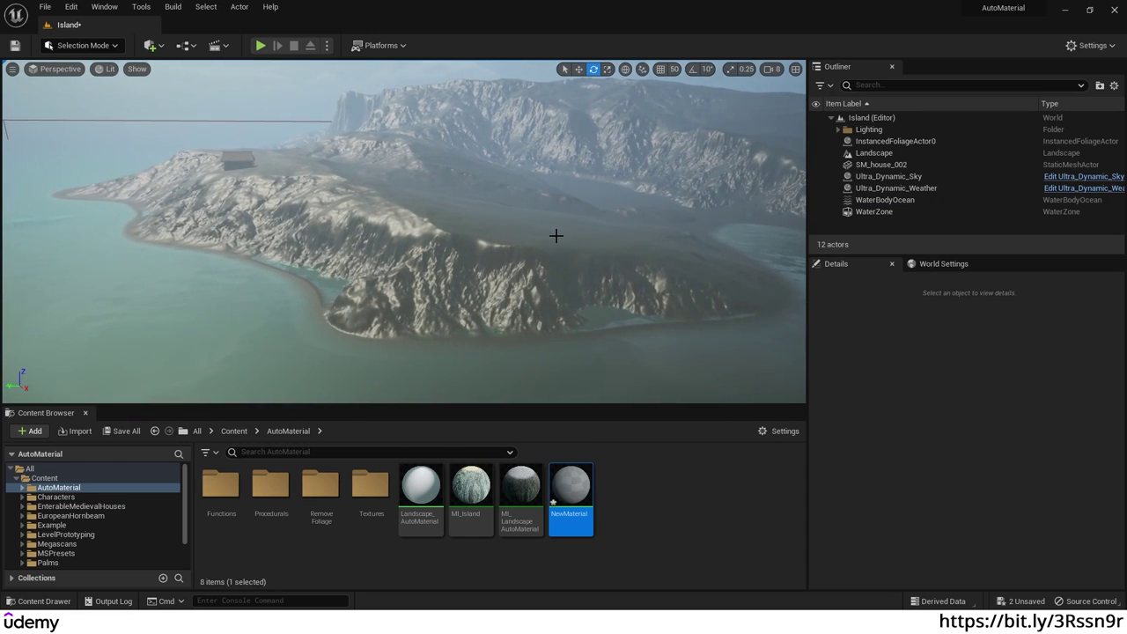
{"action": "right_click_drag", "start_coordinate": [555, 235], "coordinate": [556, 235]}
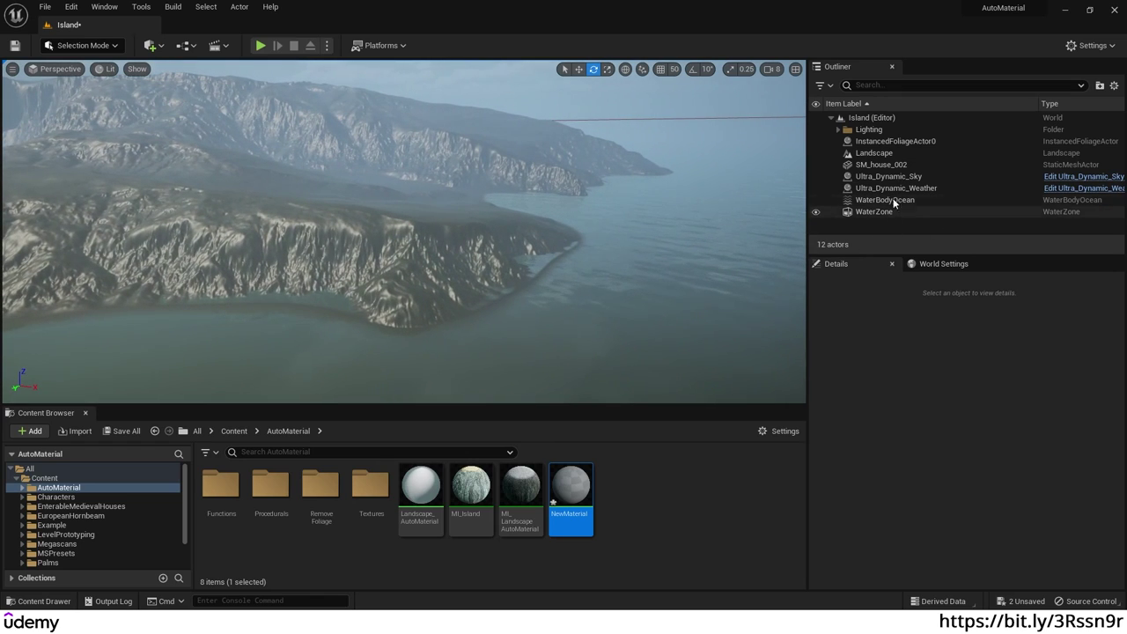
{"action": "right_click_drag", "start_coordinate": [503, 210], "coordinate": [588, 181]}
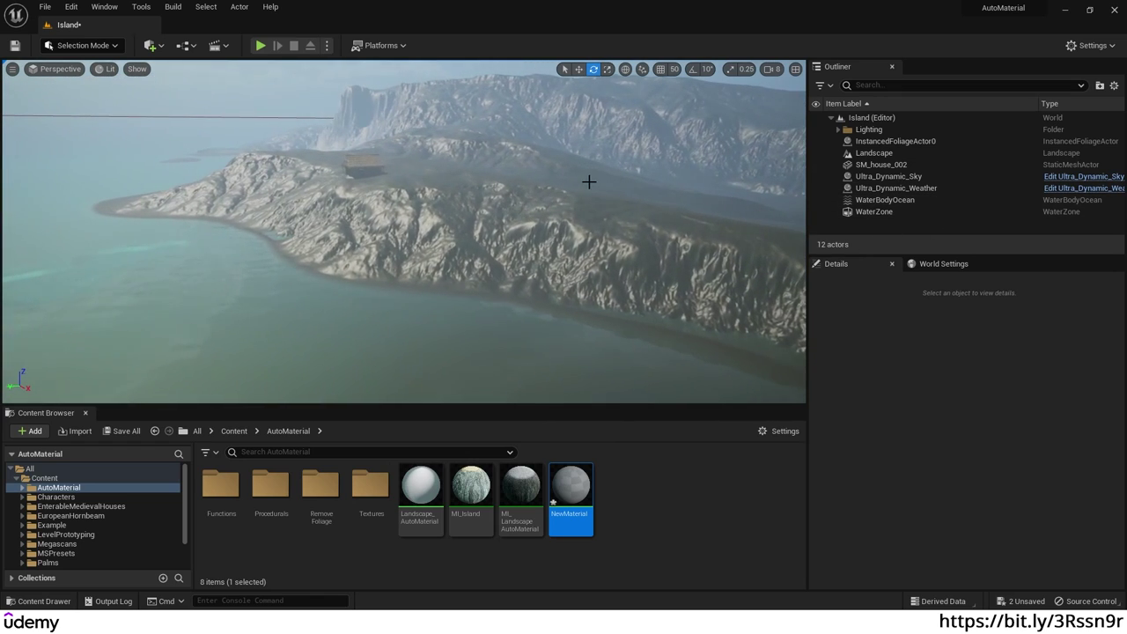
{"action": "left_click", "coordinate": [489, 230]}
{"action": "scroll", "coordinate": [1067, 414], "scroll_direction": "up", "scroll_amount": 5}
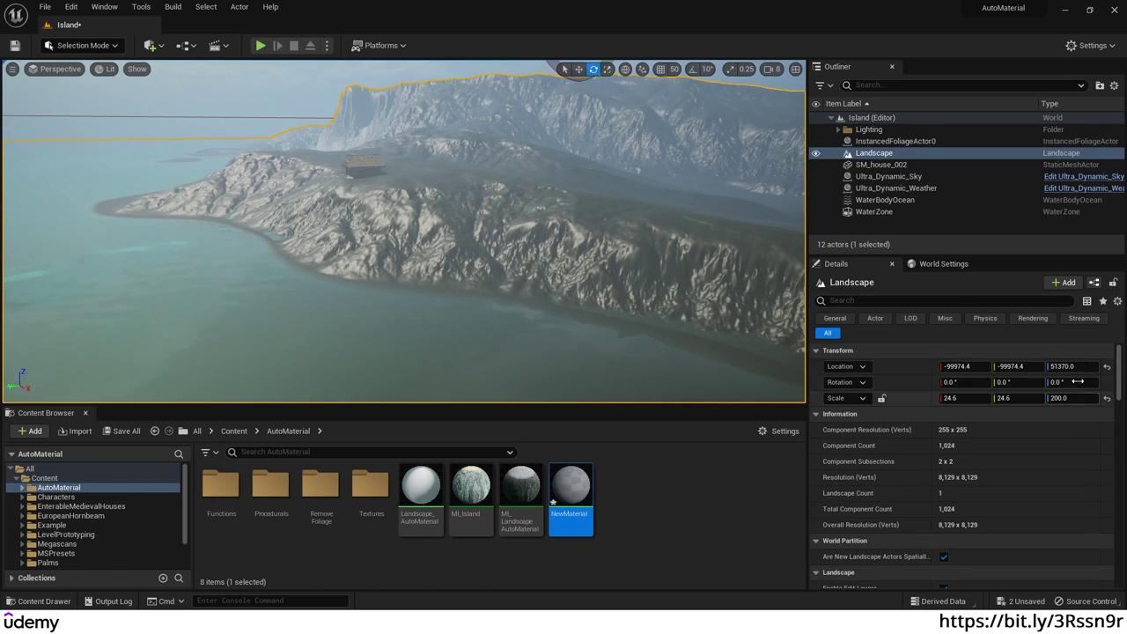
{"action": "key", "text": "Escape"}
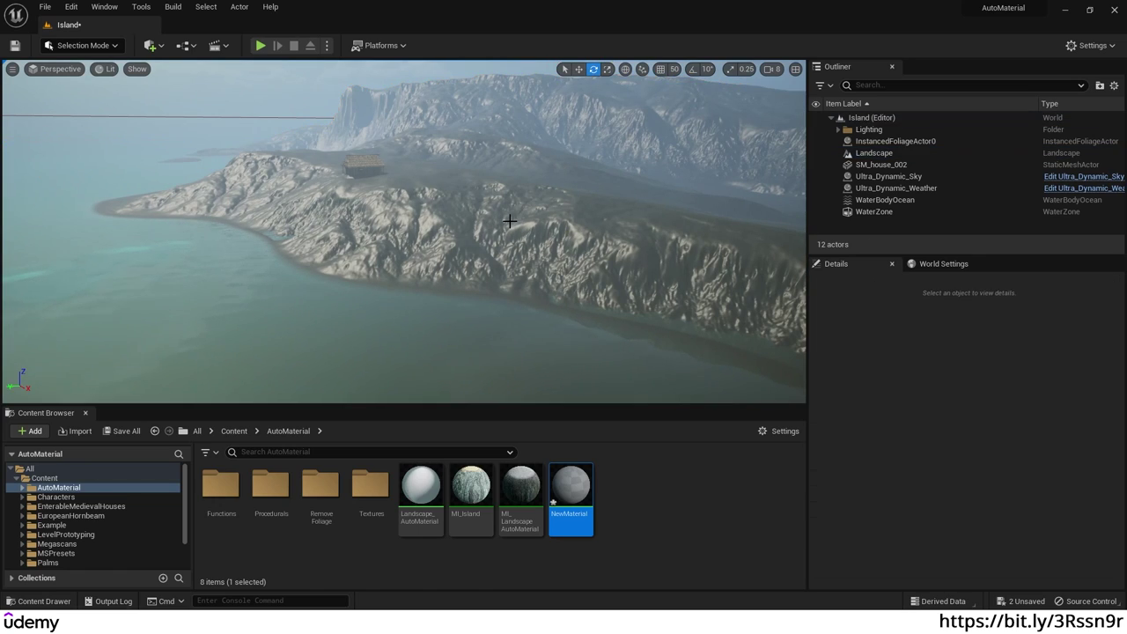
{"action": "key", "text": "w"}
{"action": "right_click_drag", "start_coordinate": [510, 221], "coordinate": [509, 221]}
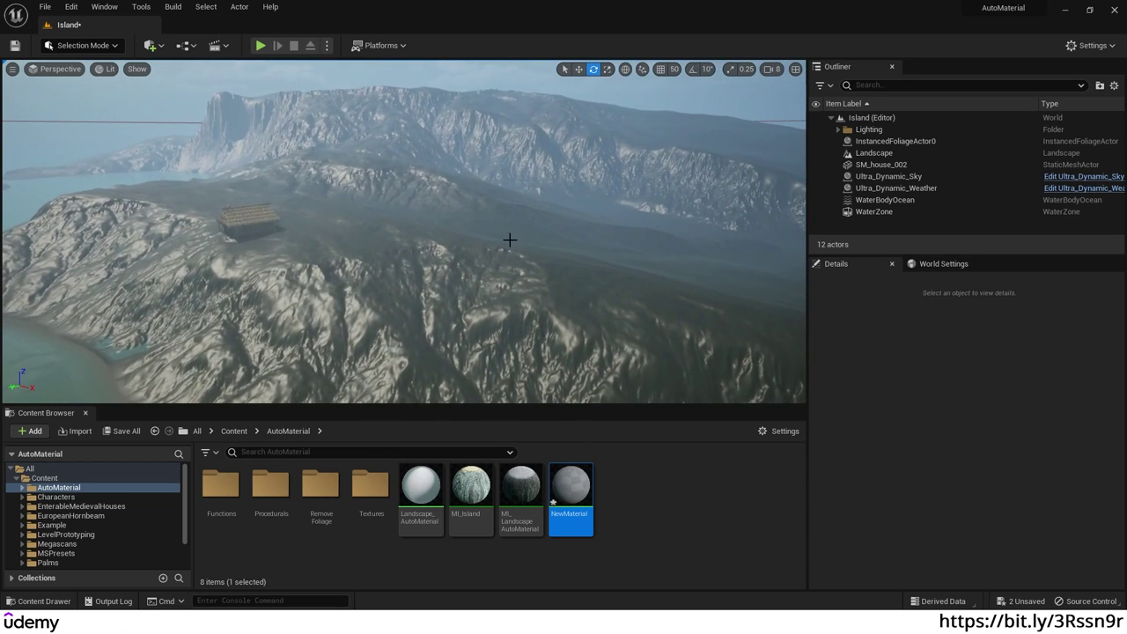
{"action": "left_click", "coordinate": [424, 492]}
{"action": "mouse_move", "coordinate": [467, 493]}
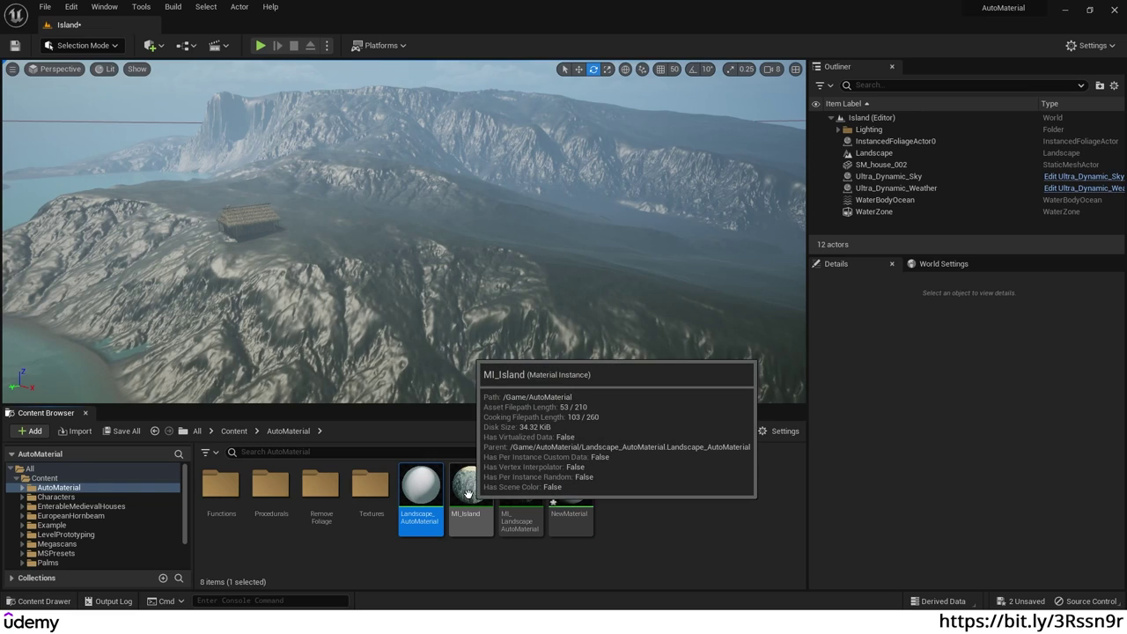
{"action": "key", "text": "s"}
{"action": "right_click_drag", "start_coordinate": [589, 253], "coordinate": [589, 252]}
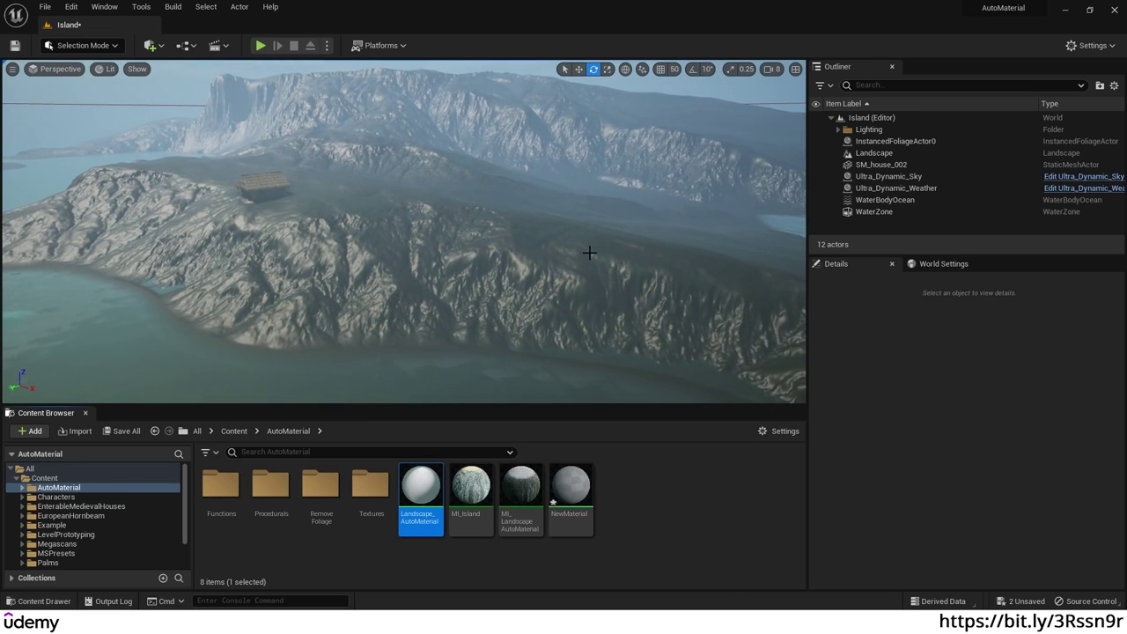
Step: Assign the MI_Island material instance as the Landscape actor's landscape material
{"action": "left_click", "coordinate": [870, 155]}
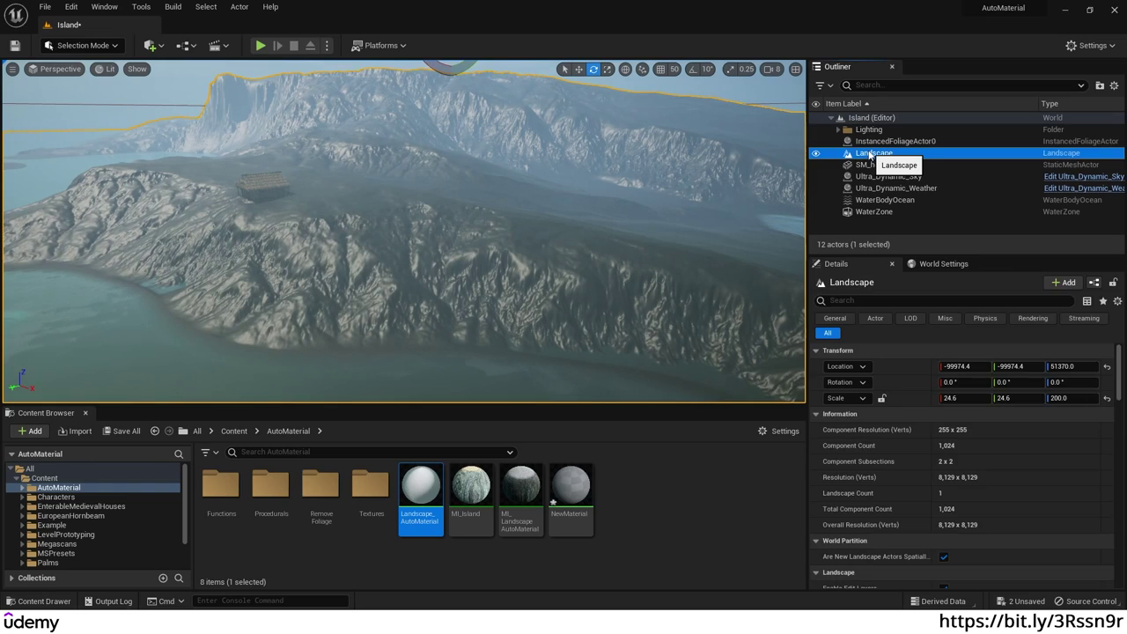
{"action": "scroll", "coordinate": [969, 457], "scroll_direction": "down", "scroll_amount": 5}
{"action": "scroll", "coordinate": [969, 458], "scroll_direction": "down", "scroll_amount": 3}
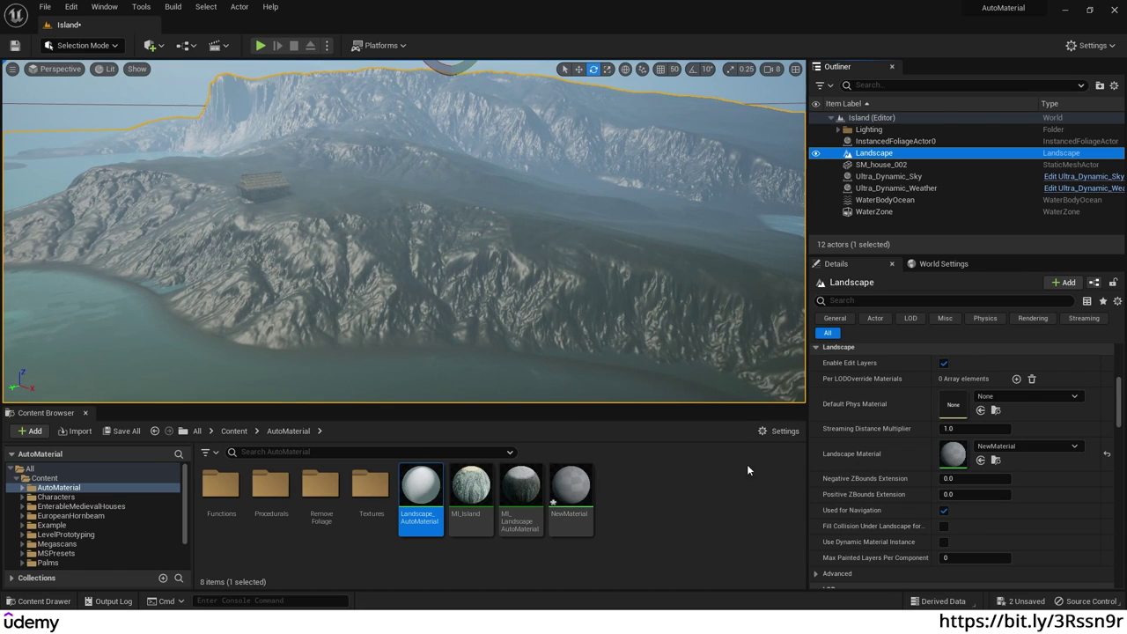
{"action": "mouse_move", "coordinate": [464, 487]}
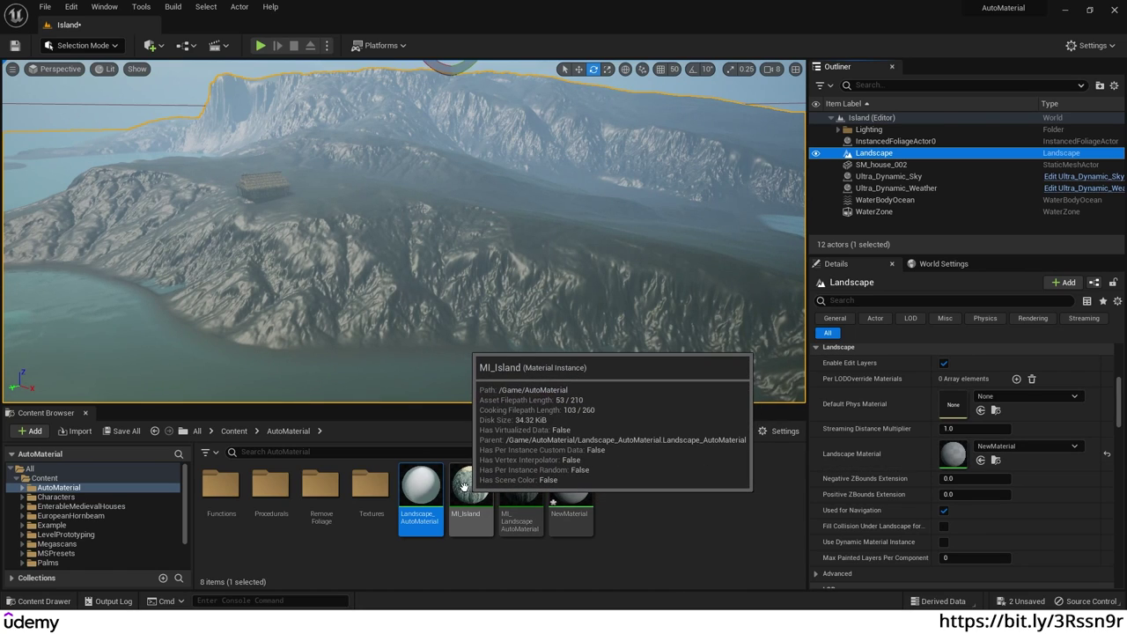
{"action": "left_click_drag", "start_coordinate": [464, 487], "coordinate": [950, 456]}
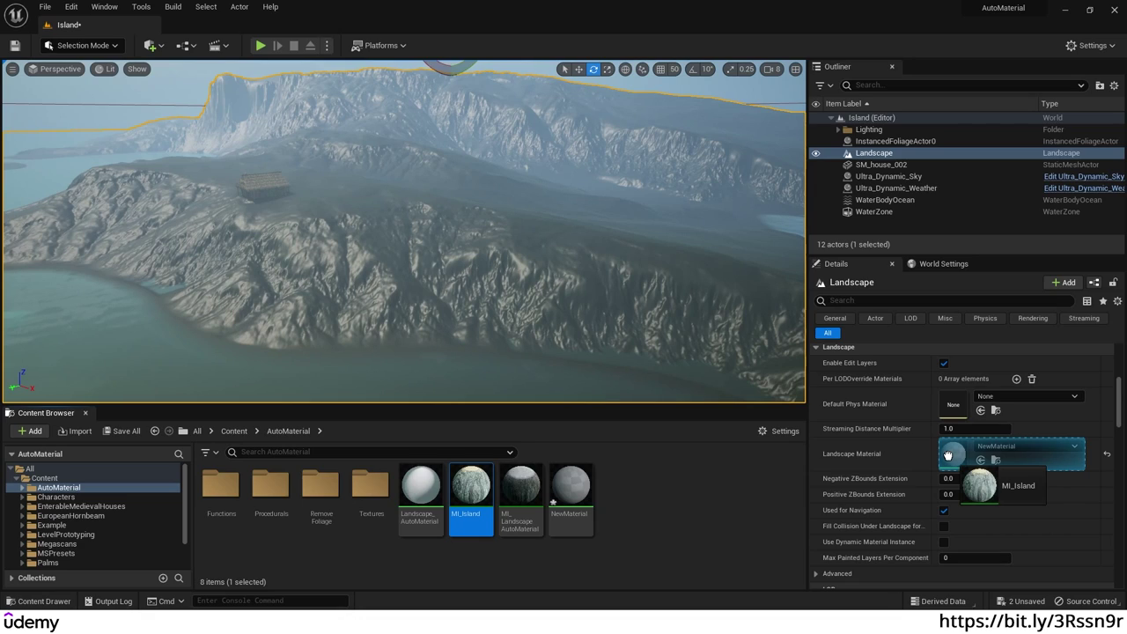
{"action": "left_click_drag", "start_coordinate": [948, 455], "coordinate": [948, 455]}
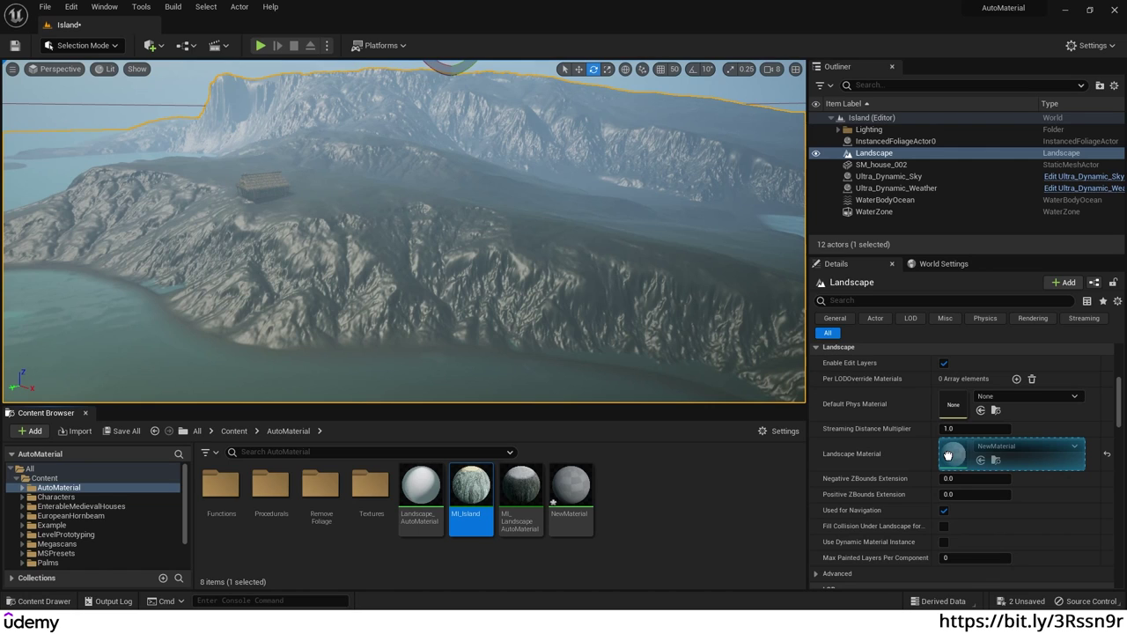
{"action": "left_click_drag", "start_coordinate": [948, 455], "coordinate": [948, 455]}
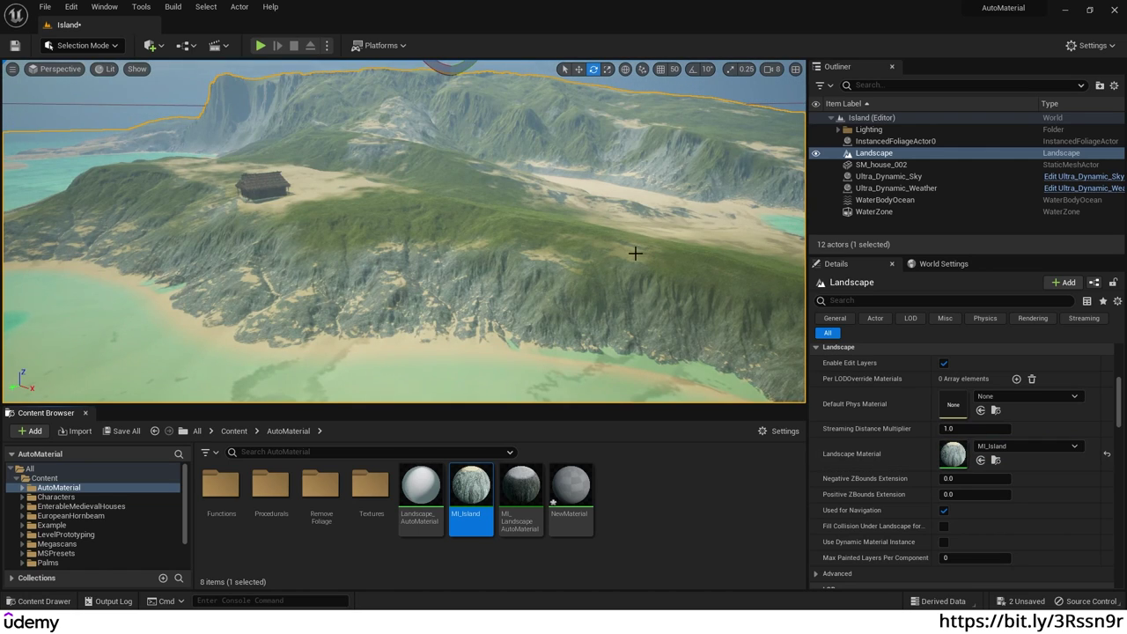
Step: Play-test the level, running the character past the palms and the thatched house to the slope overlooking the sea
{"action": "right_click_drag", "start_coordinate": [634, 254], "coordinate": [635, 253]}
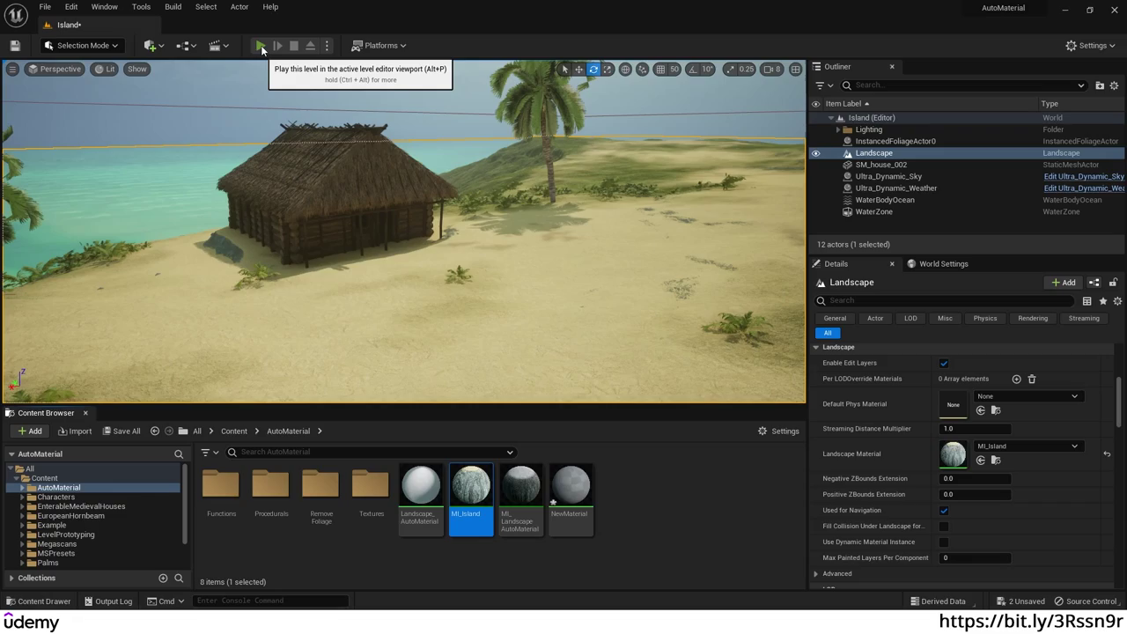
{"action": "left_click", "coordinate": [261, 45]}
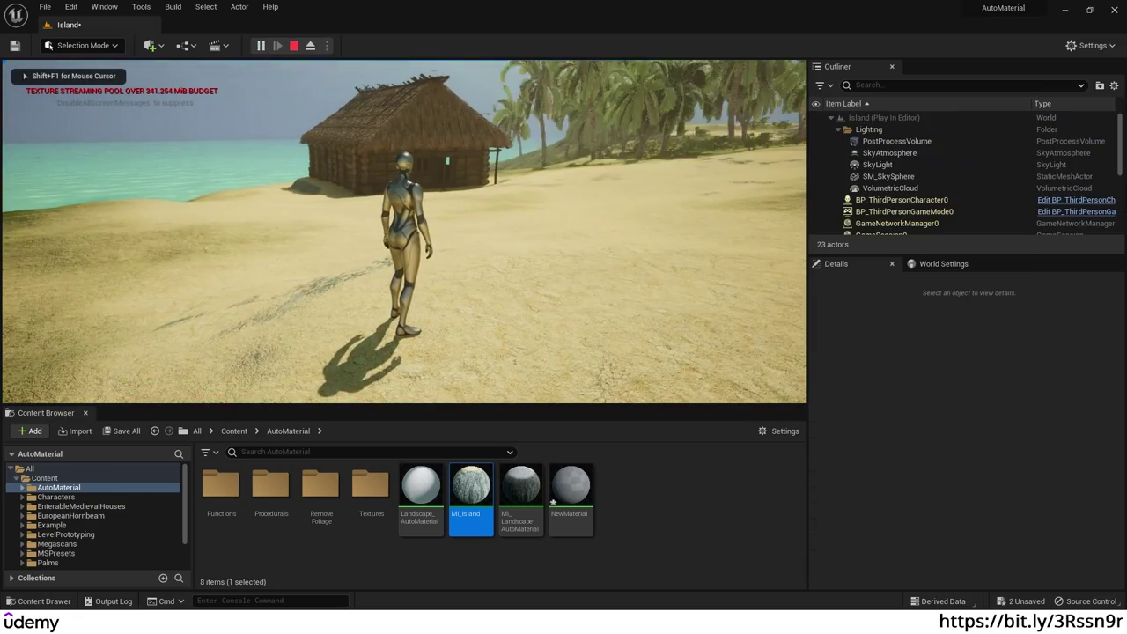
{"action": "key", "text": "a"}
{"action": "key", "text": "w"}
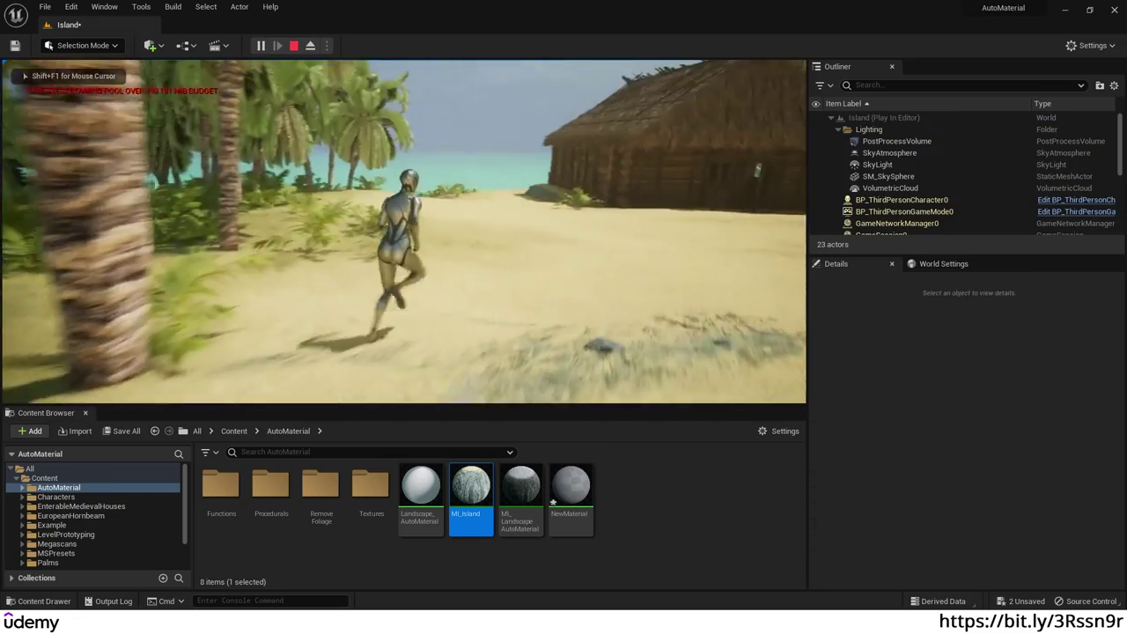
{"action": "key", "text": "w"}
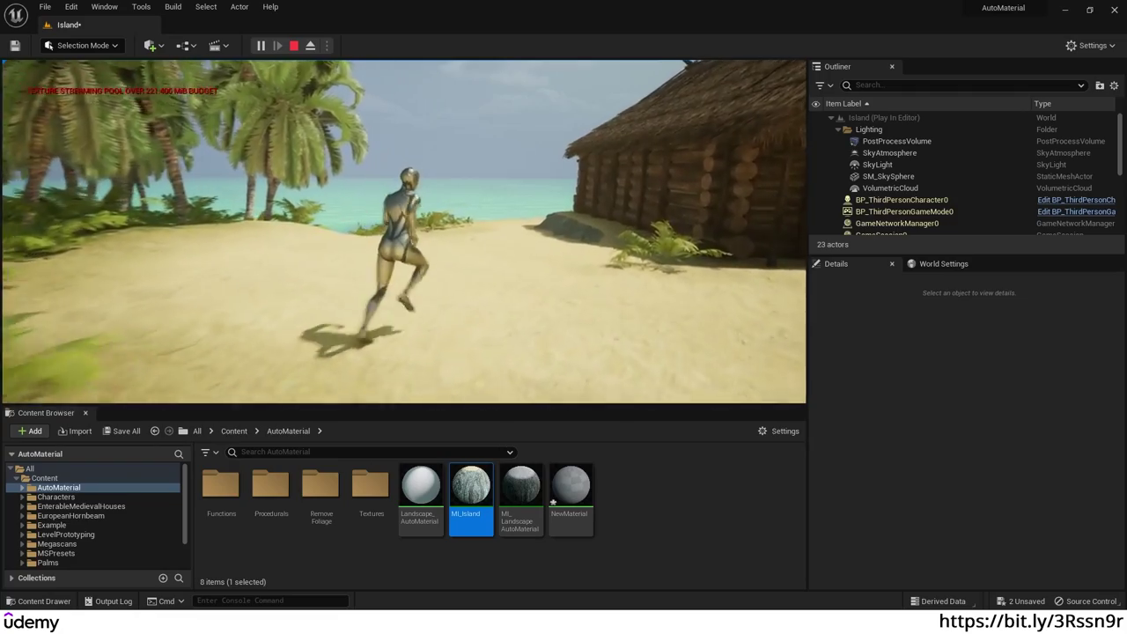
{"action": "key", "text": "w"}
{"action": "key", "text": "w"}
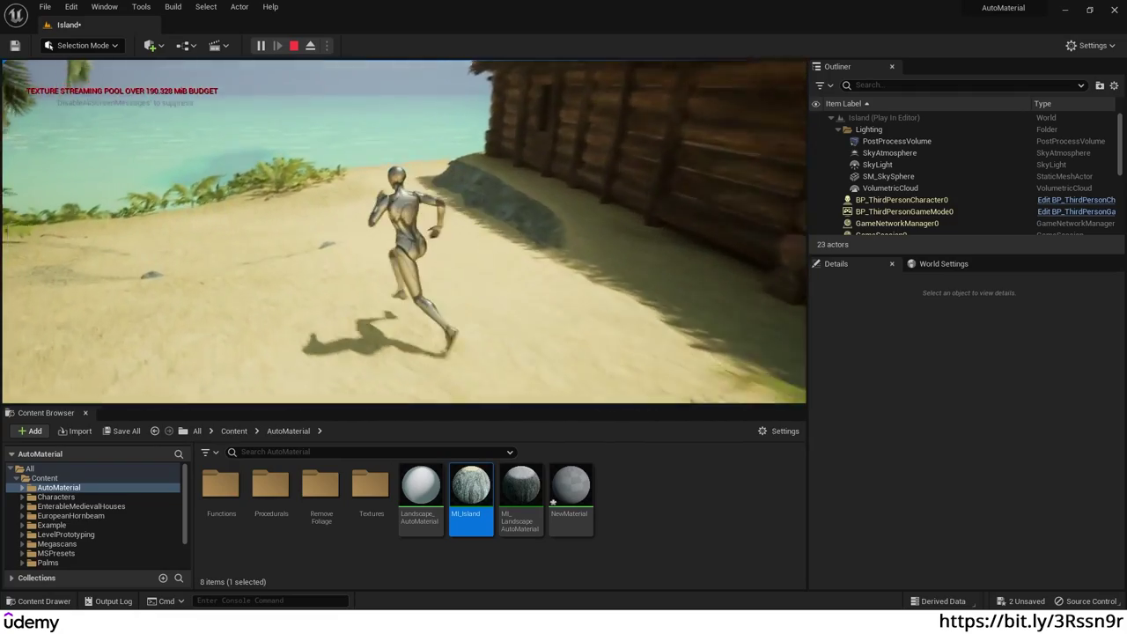
{"action": "key", "text": "w"}
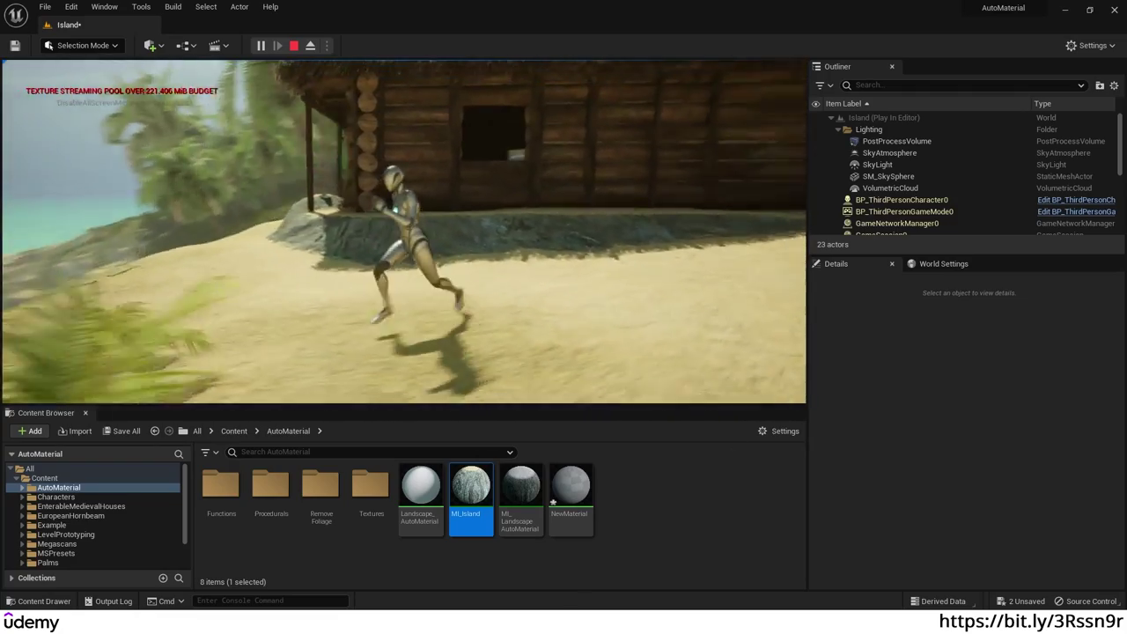
{"action": "key", "text": "w"}
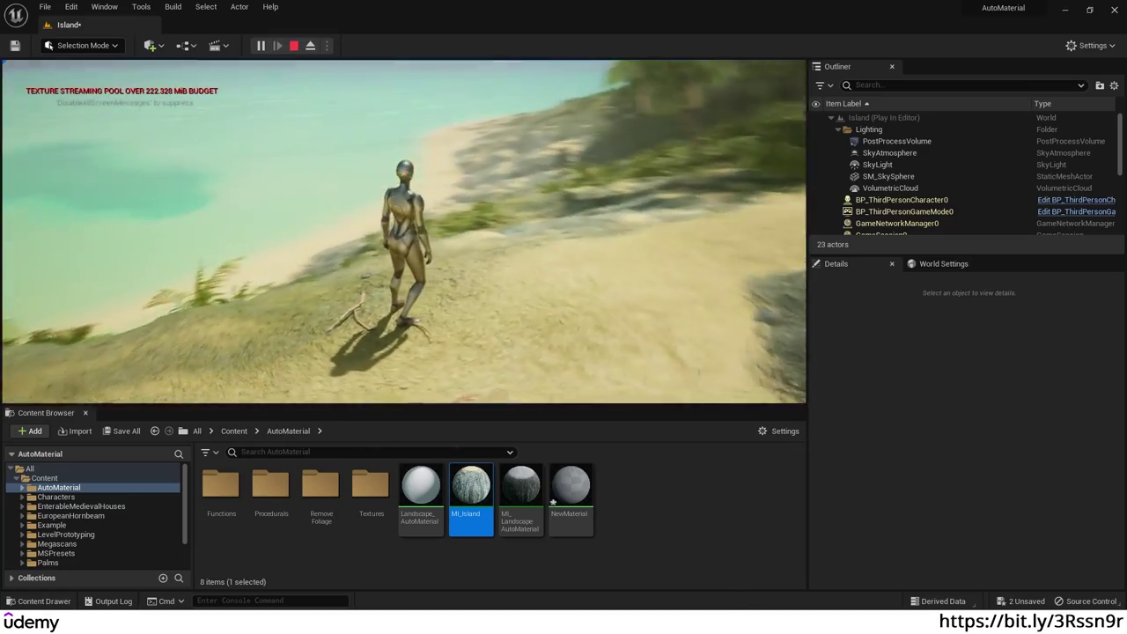
{"action": "key", "text": "w"}
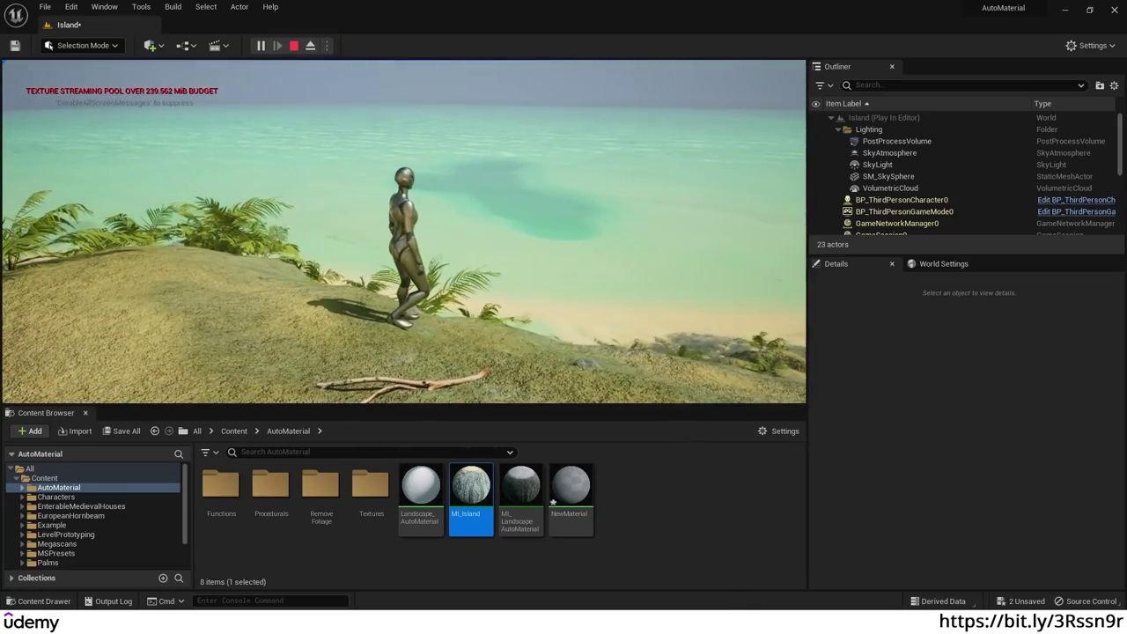
{"action": "key", "text": "w"}
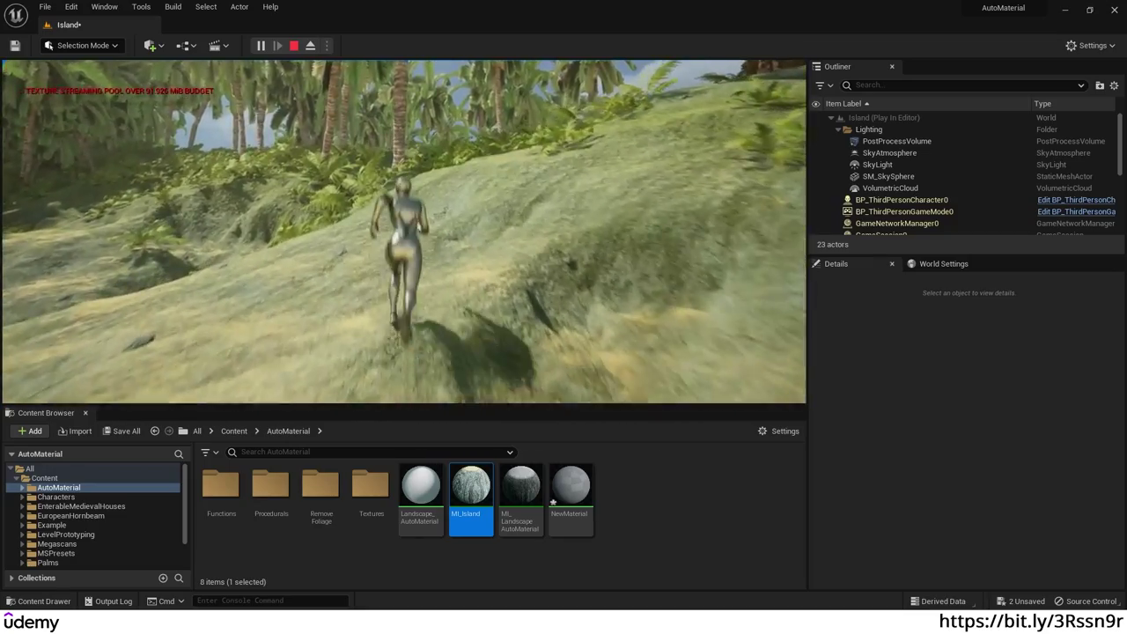
Step: Run the character across the overgrown hillside back toward the house and end the play session
{"action": "key", "text": "w"}
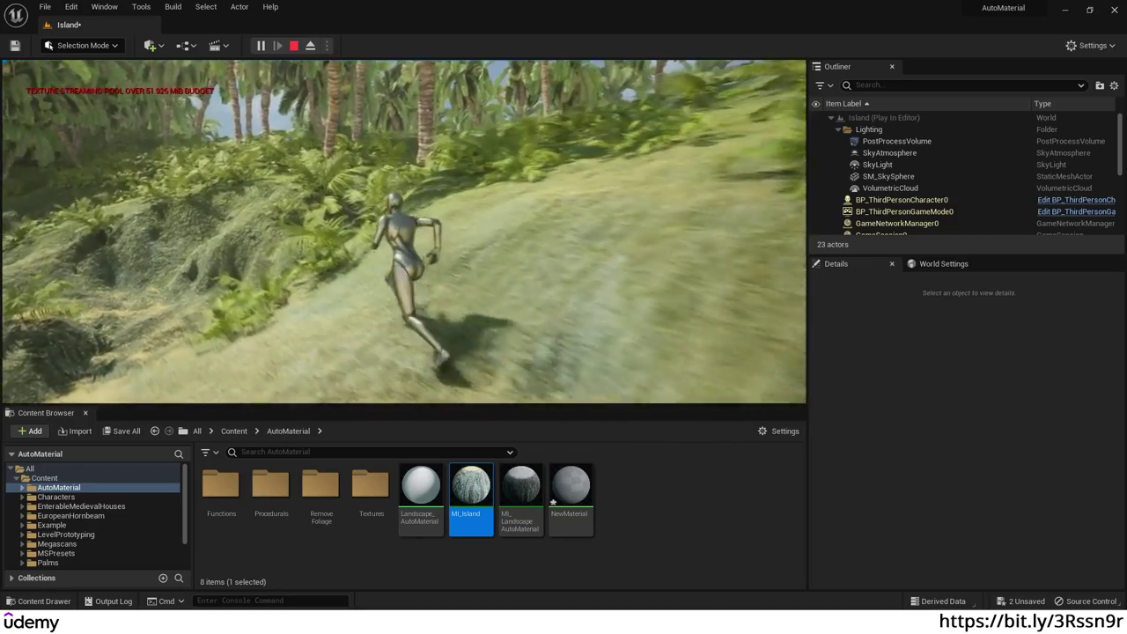
{"action": "key", "text": "w"}
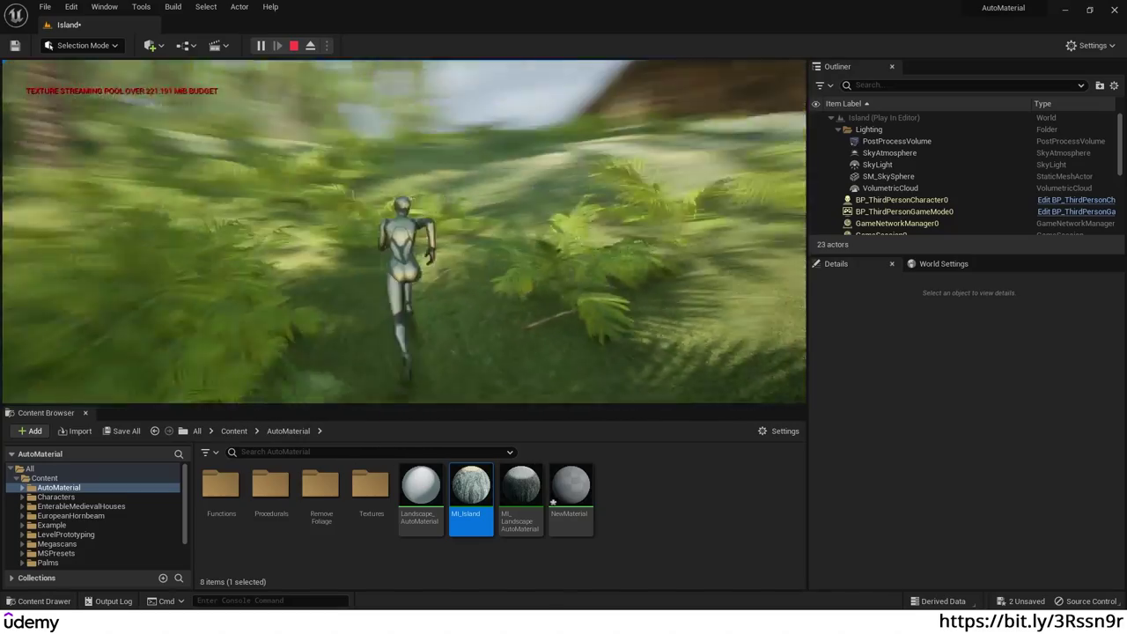
{"action": "key", "text": "w"}
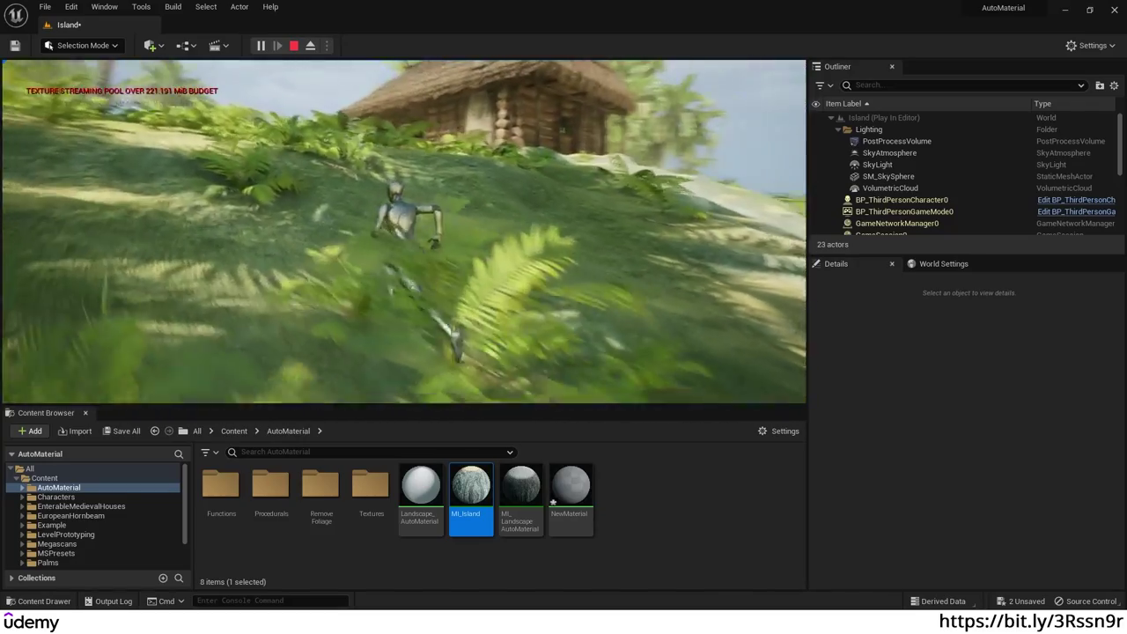
{"action": "key", "text": "w"}
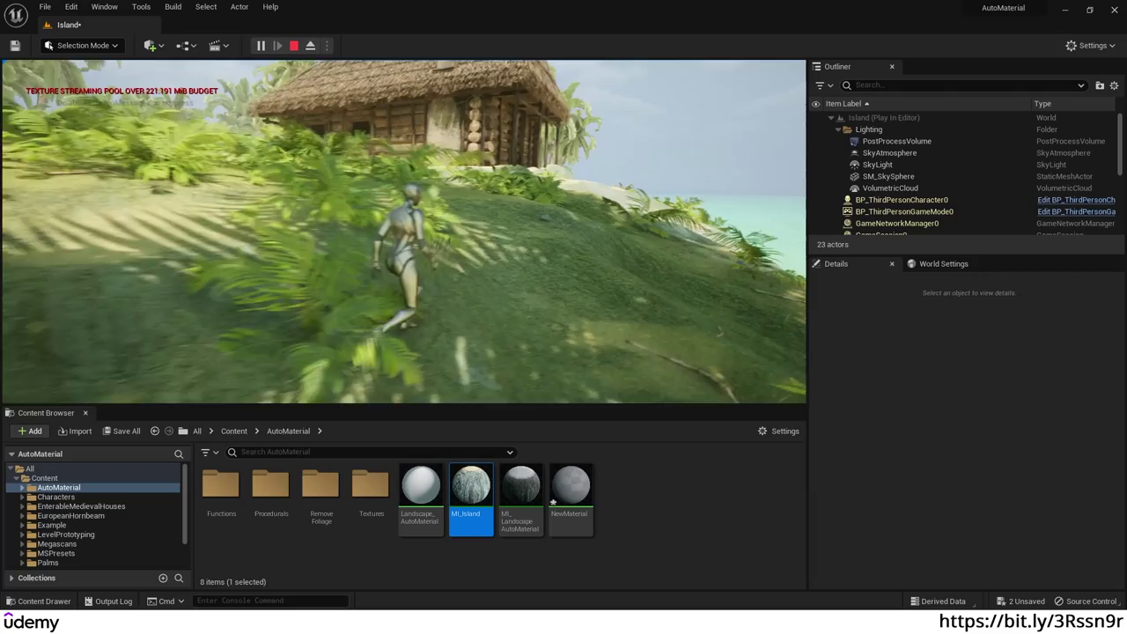
{"action": "key", "text": "w"}
{"action": "key", "text": "Escape"}
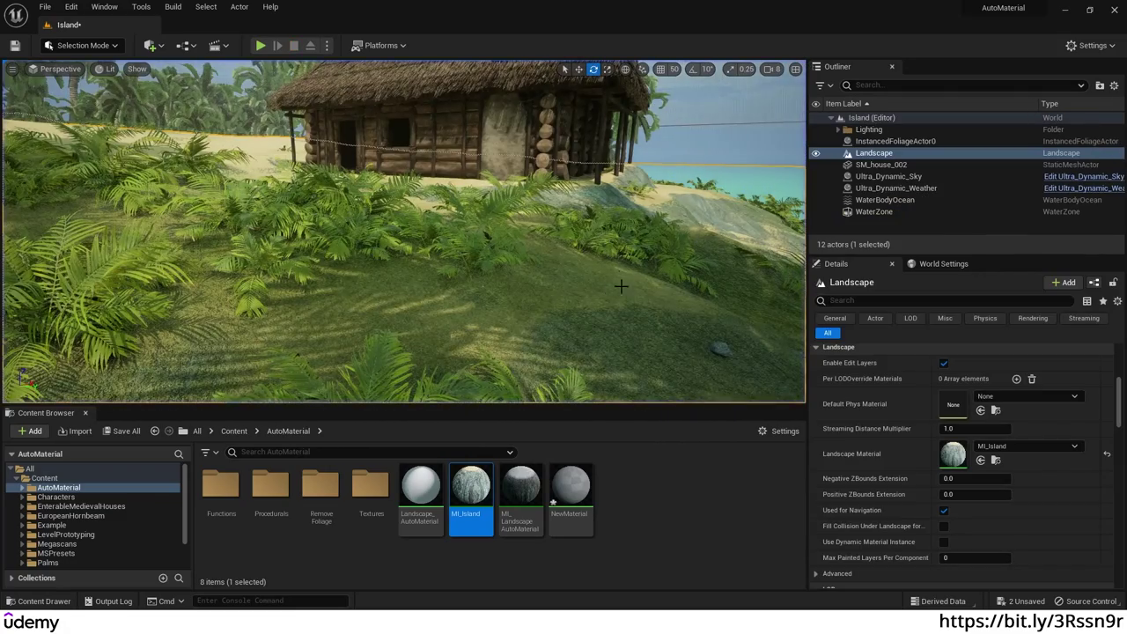
{"action": "left_click", "coordinate": [420, 493]}
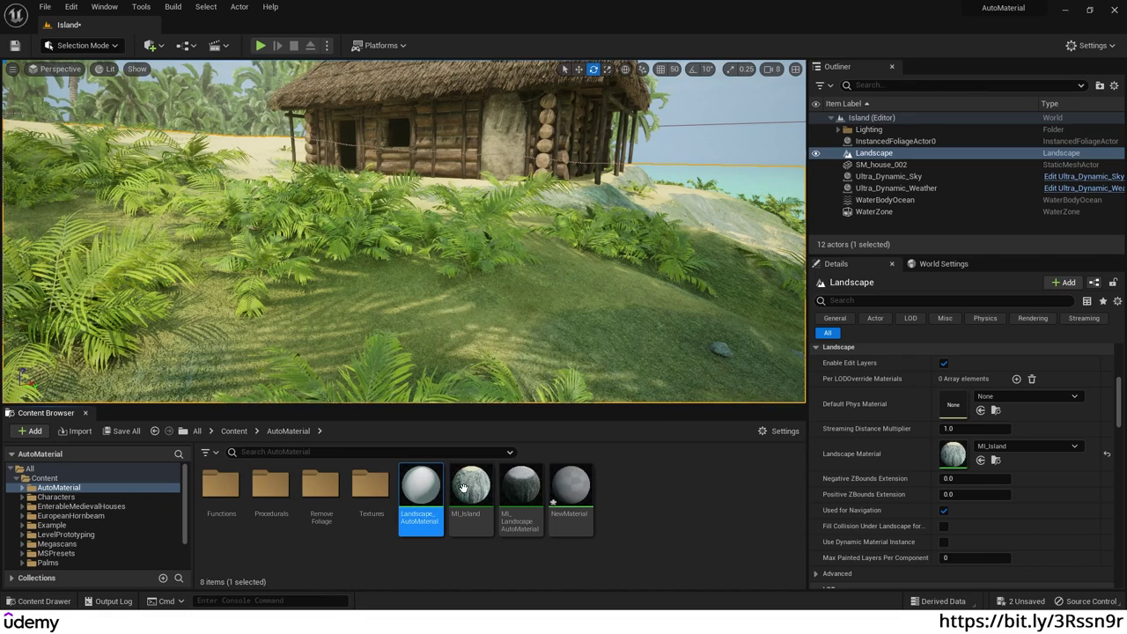
{"action": "right_click", "coordinate": [431, 487]}
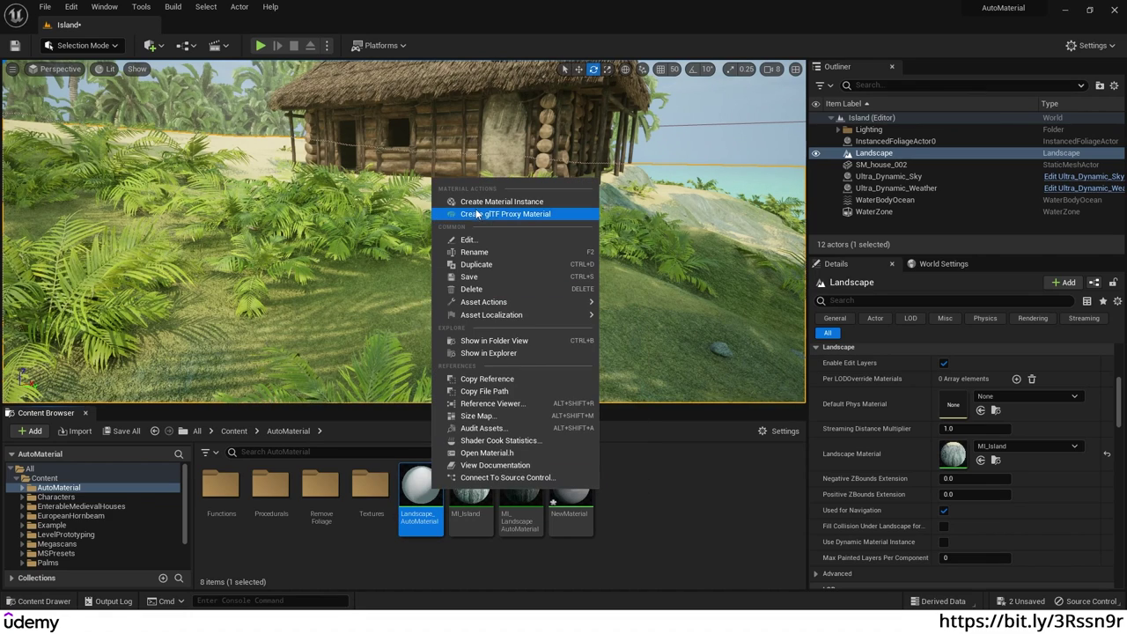
{"action": "left_click", "coordinate": [723, 546]}
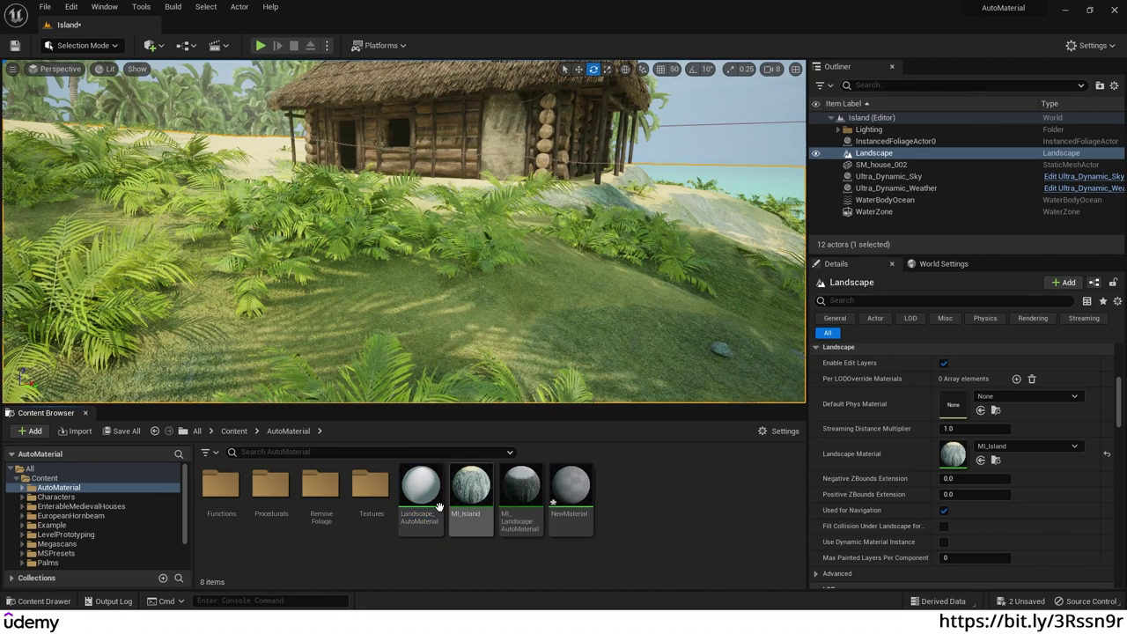
Step: Open the MI_Island material instance for editing and place its window beside the level viewport
{"action": "mouse_move", "coordinate": [473, 531]}
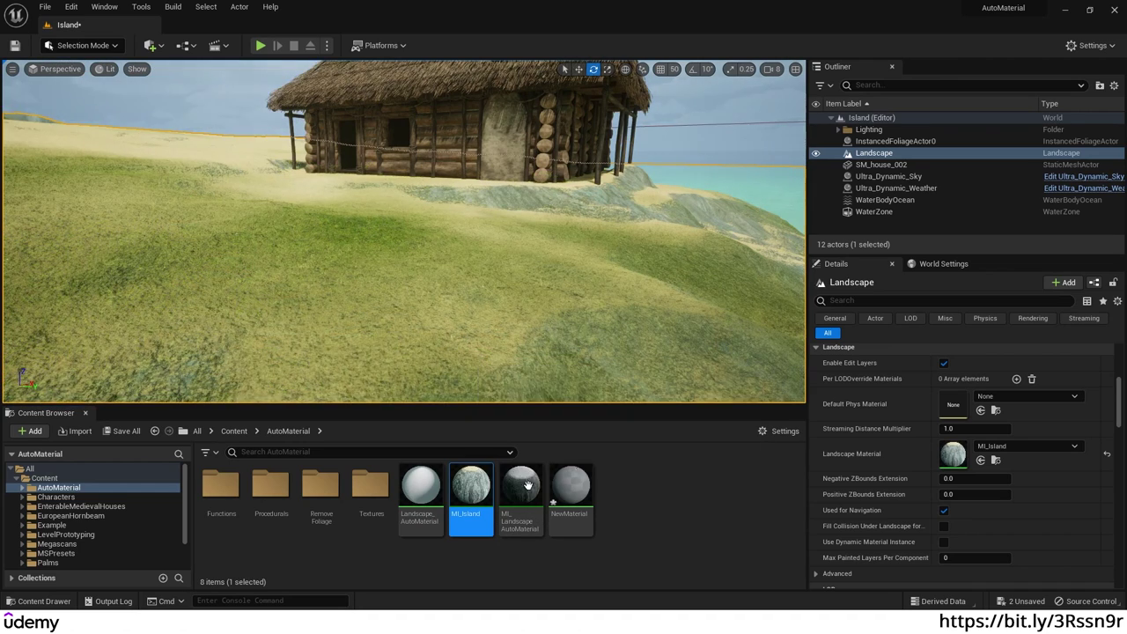
{"action": "left_click_drag", "start_coordinate": [1126, 85], "coordinate": [826, 50]}
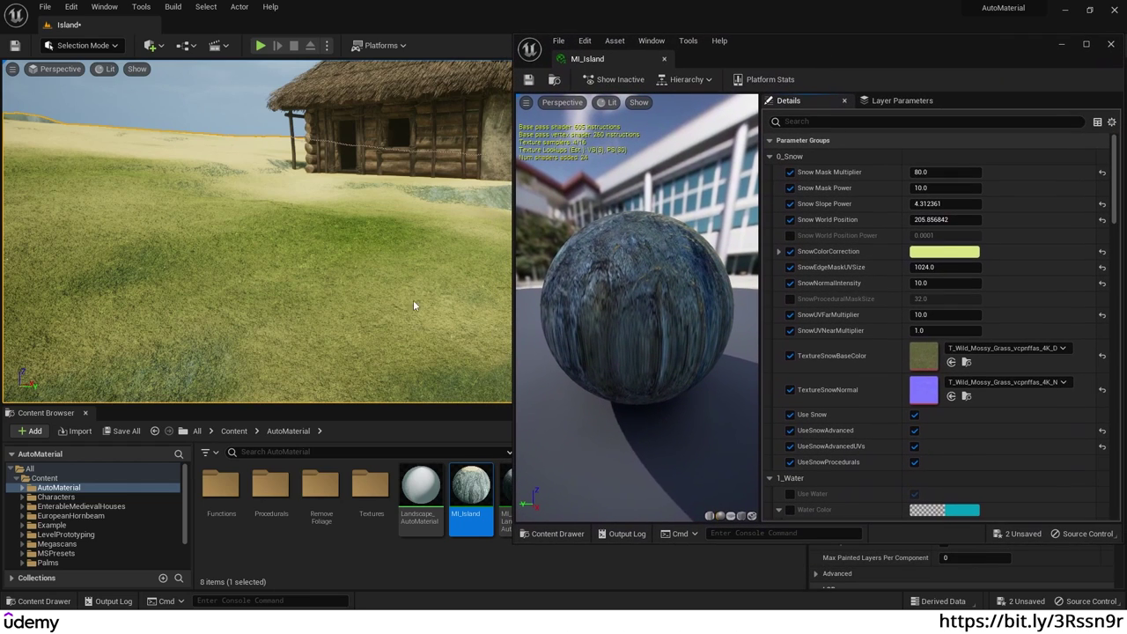
{"action": "mouse_move", "coordinate": [458, 489]}
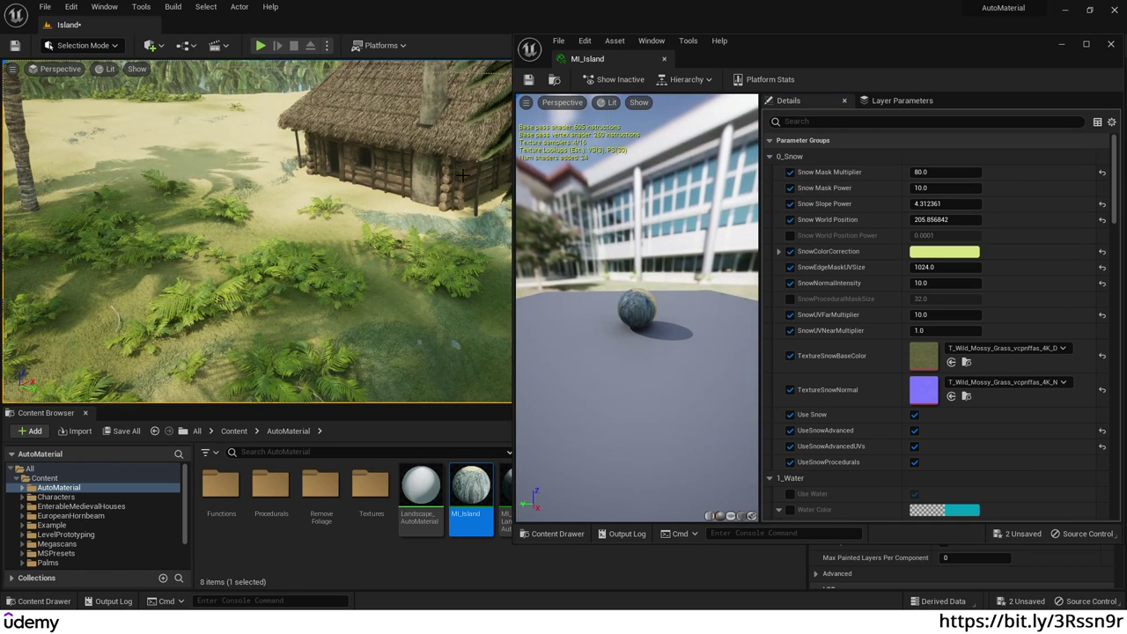
Step: Locate MI_Island's TextureSnowBaseColor texture in its content folder and inspect the SnowColorCorrection color alongside the island's green slopes
{"action": "right_click_drag", "start_coordinate": [304, 197], "coordinate": [417, 184]}
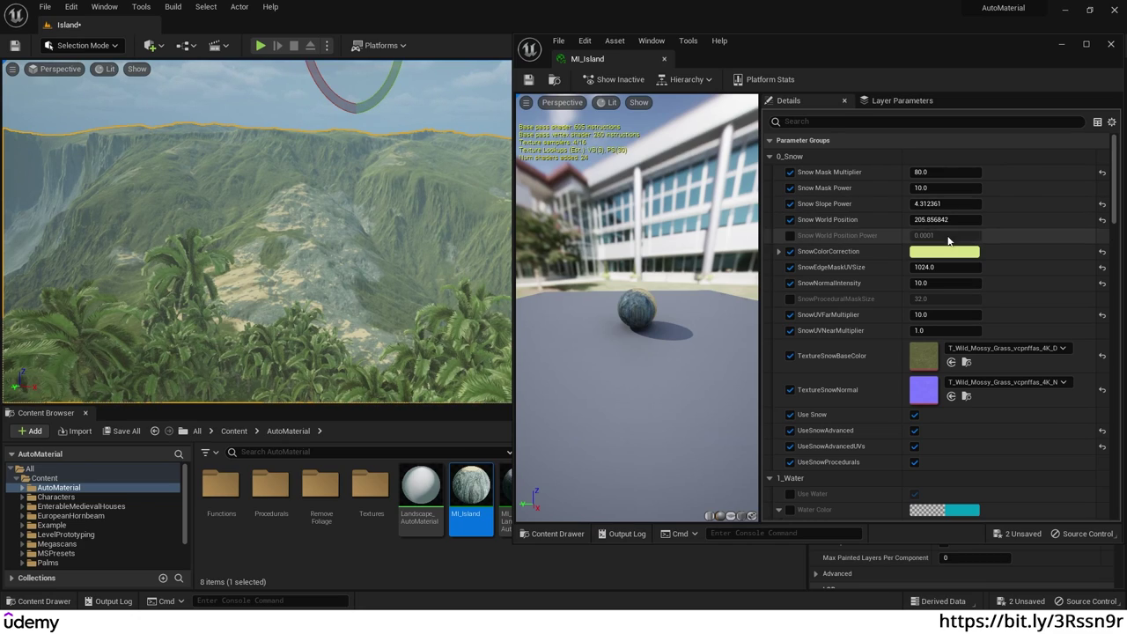
{"action": "left_click", "coordinate": [965, 363]}
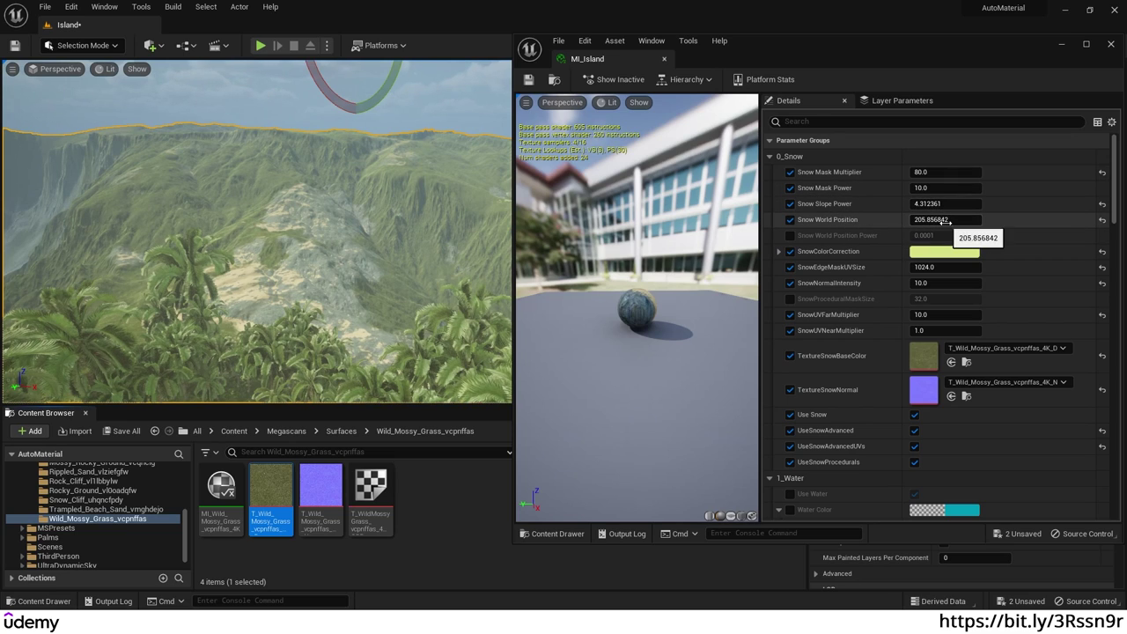
{"action": "key", "text": "w"}
{"action": "right_click_drag", "start_coordinate": [322, 274], "coordinate": [322, 275]}
{"action": "right_click_drag", "start_coordinate": [470, 166], "coordinate": [470, 166]}
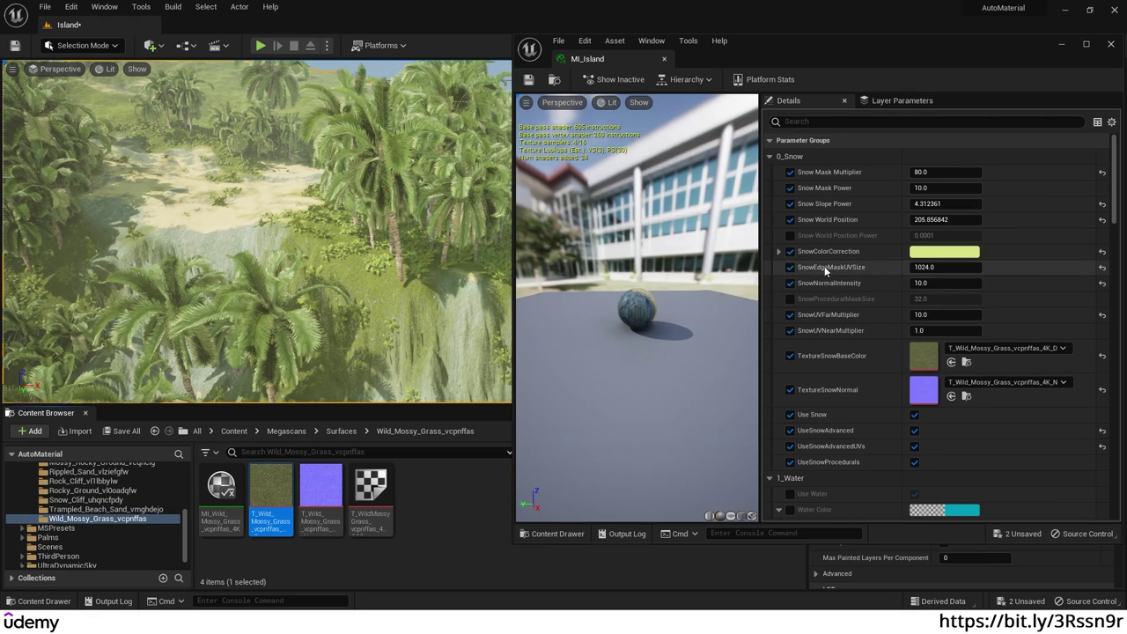
{"action": "left_click", "coordinate": [944, 252]}
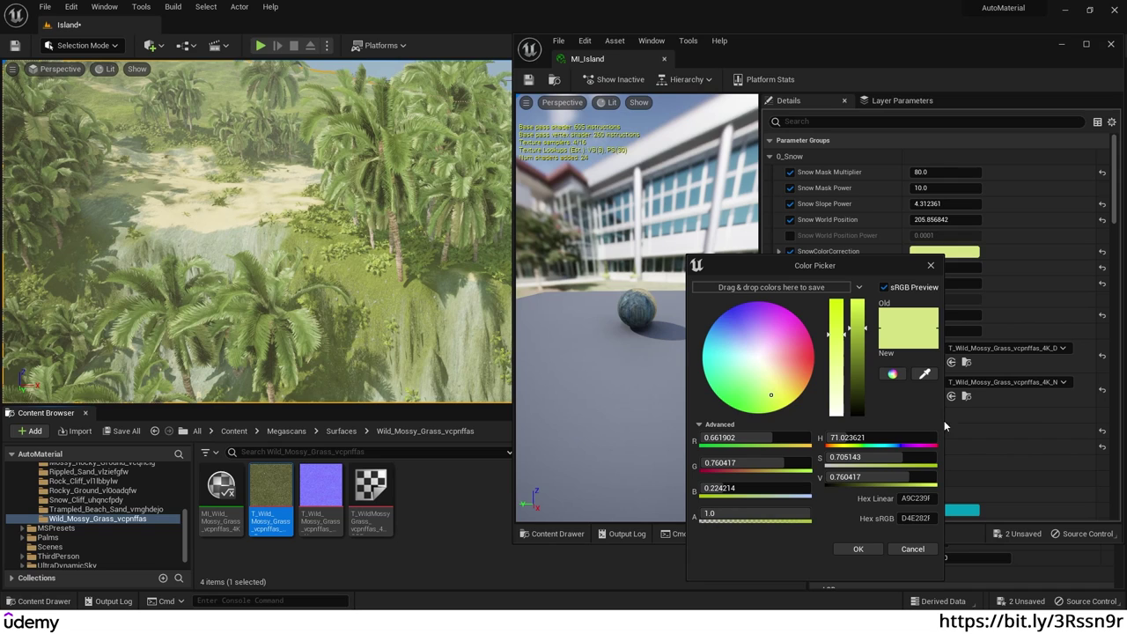
{"action": "left_click", "coordinate": [930, 265]}
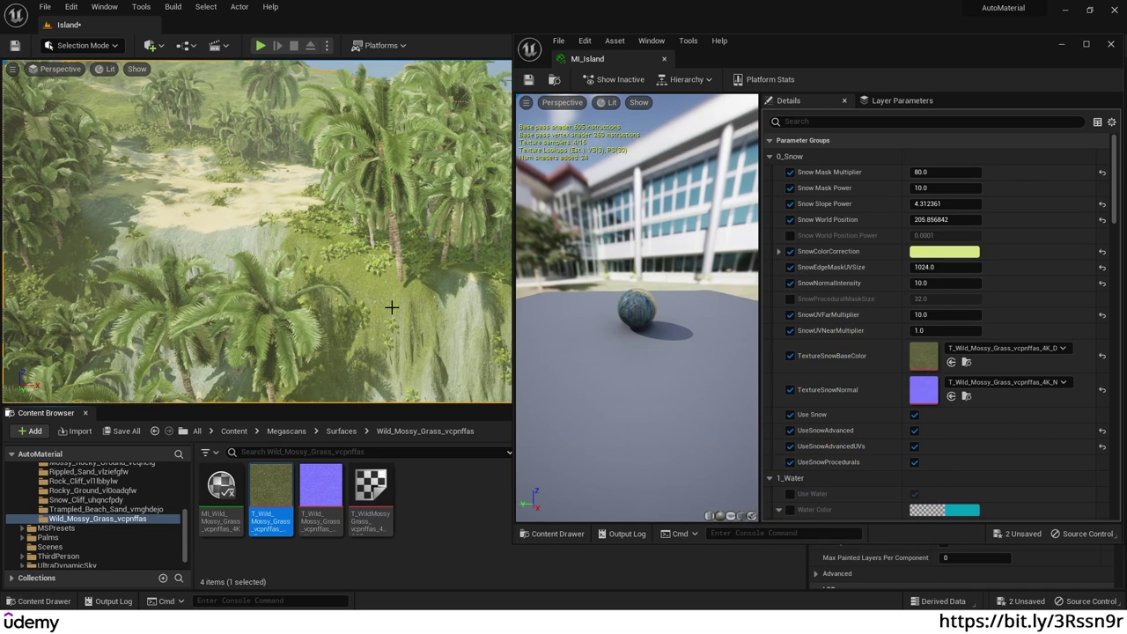
Step: Review the 1_Water parameters and the shoreline, and locate the TextureDirtBaseColor texture in its content folder
{"action": "key", "text": "w"}
{"action": "right_click_drag", "start_coordinate": [357, 248], "coordinate": [344, 146]}
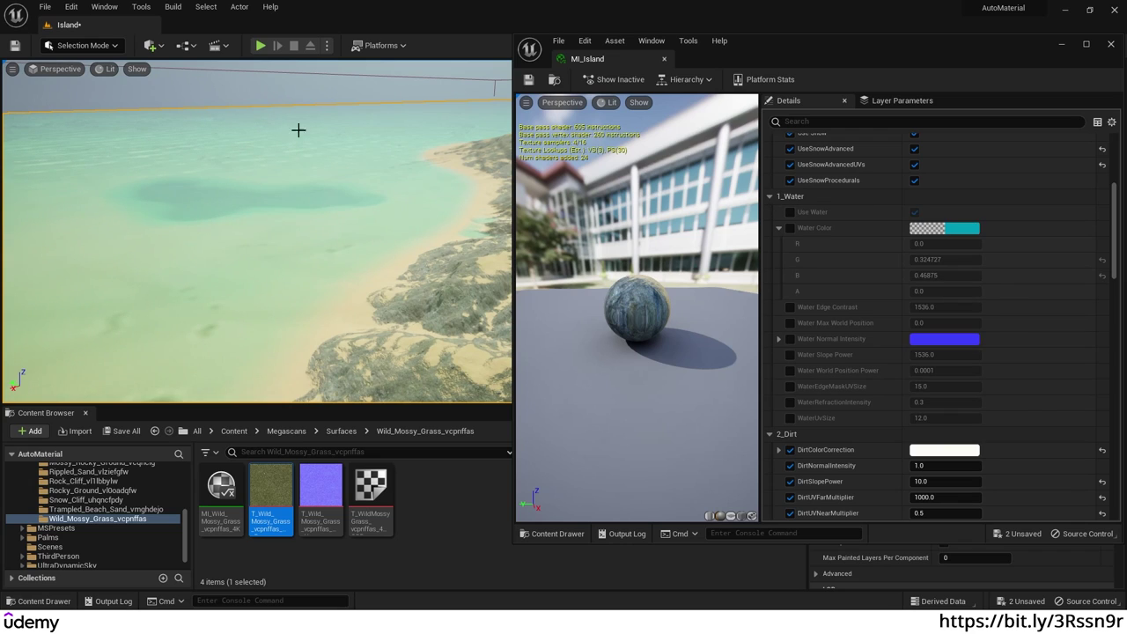
{"action": "right_click_drag", "start_coordinate": [316, 252], "coordinate": [430, 227]}
{"action": "scroll", "coordinate": [880, 290], "scroll_direction": "down", "scroll_amount": 5}
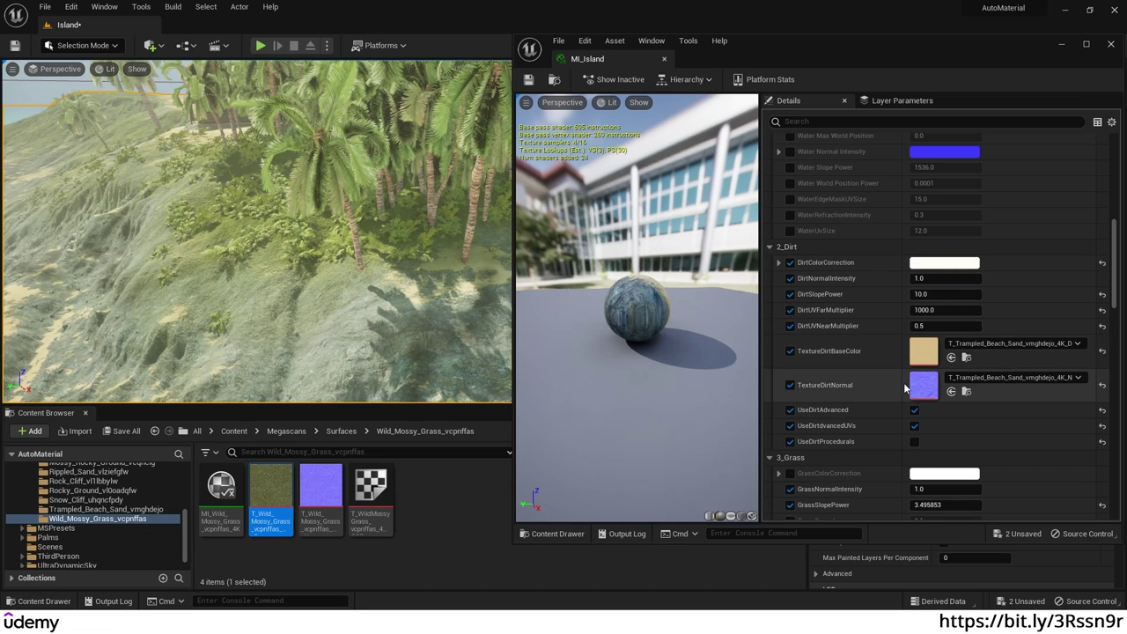
{"action": "right_click_drag", "start_coordinate": [297, 262], "coordinate": [320, 284]}
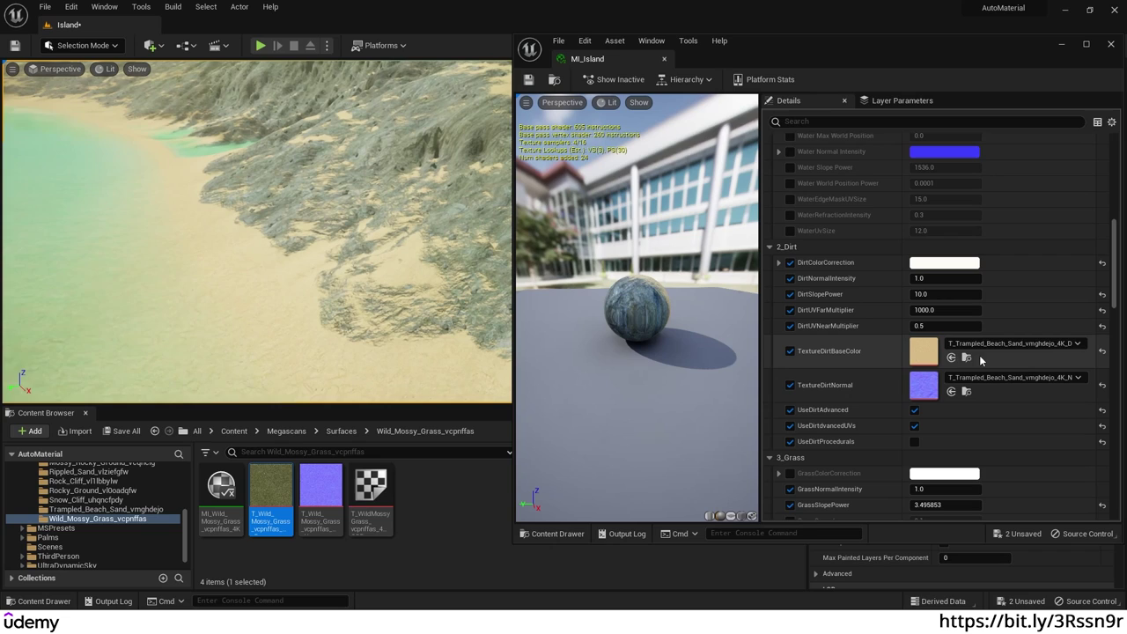
{"action": "left_click", "coordinate": [965, 358]}
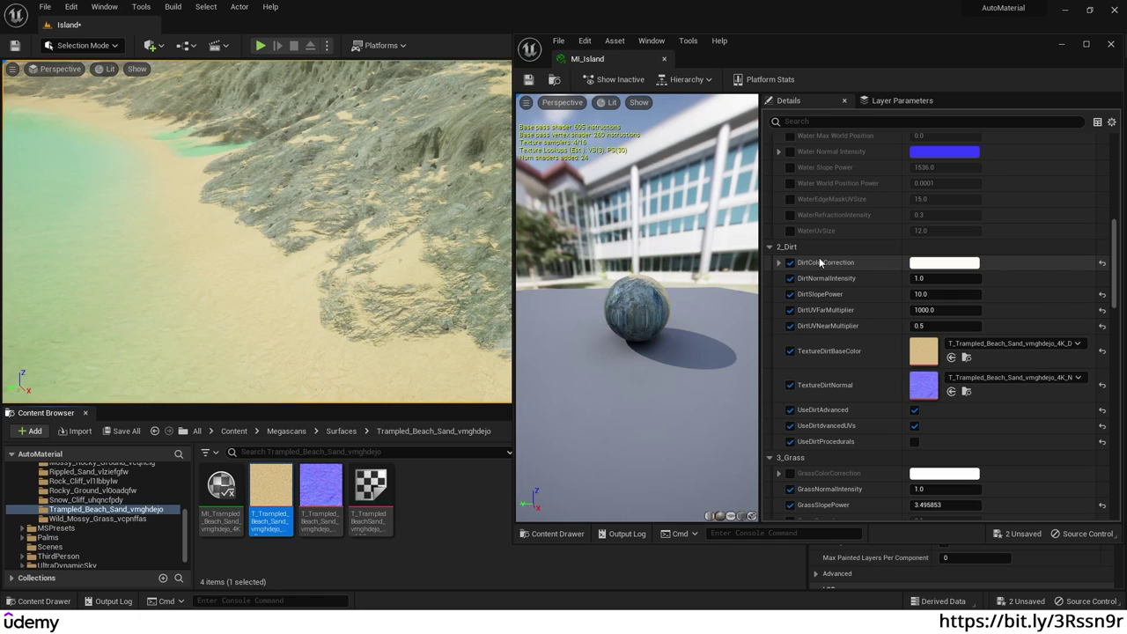
Step: Compare MI_Island's 2_Dirt and 3_Grass parameters and textures with the sand and rock on the beach
{"action": "scroll", "coordinate": [870, 302], "scroll_direction": "down", "scroll_amount": 5}
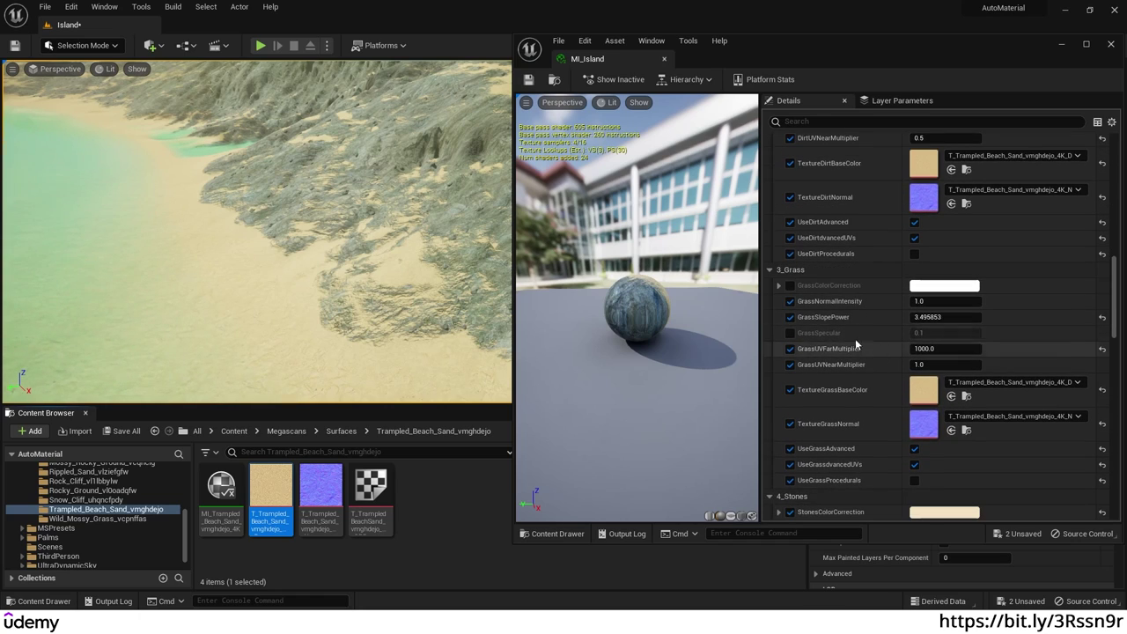
{"action": "scroll", "coordinate": [775, 255], "scroll_direction": "up", "scroll_amount": 3}
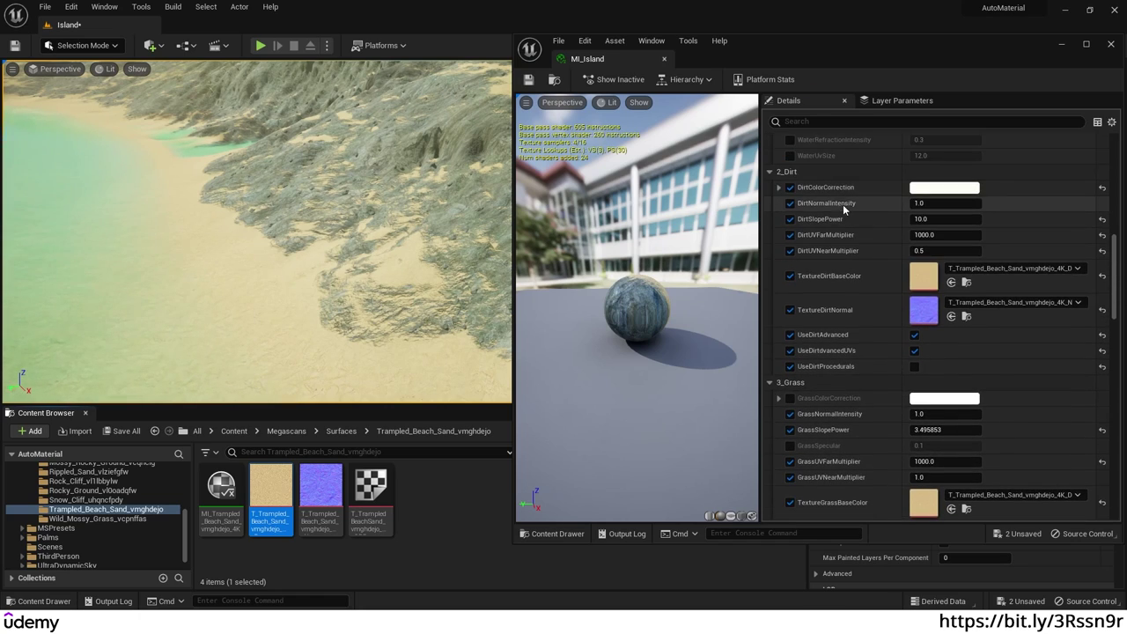
{"action": "scroll", "coordinate": [810, 282], "scroll_direction": "down", "scroll_amount": 1}
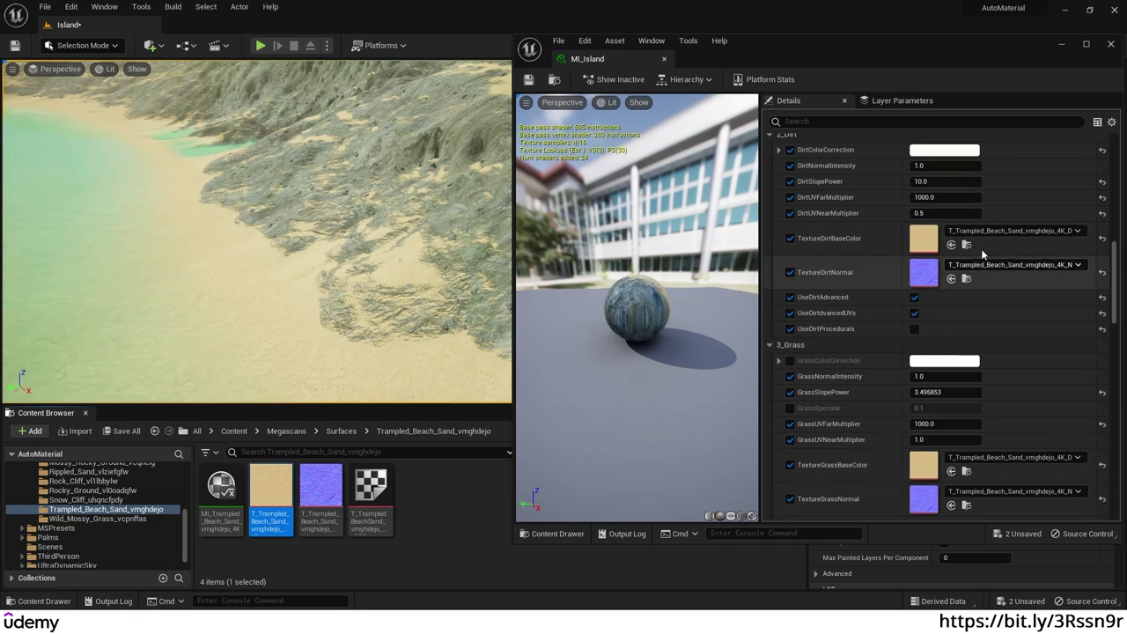
{"action": "scroll", "coordinate": [977, 396], "scroll_direction": "down", "scroll_amount": 1}
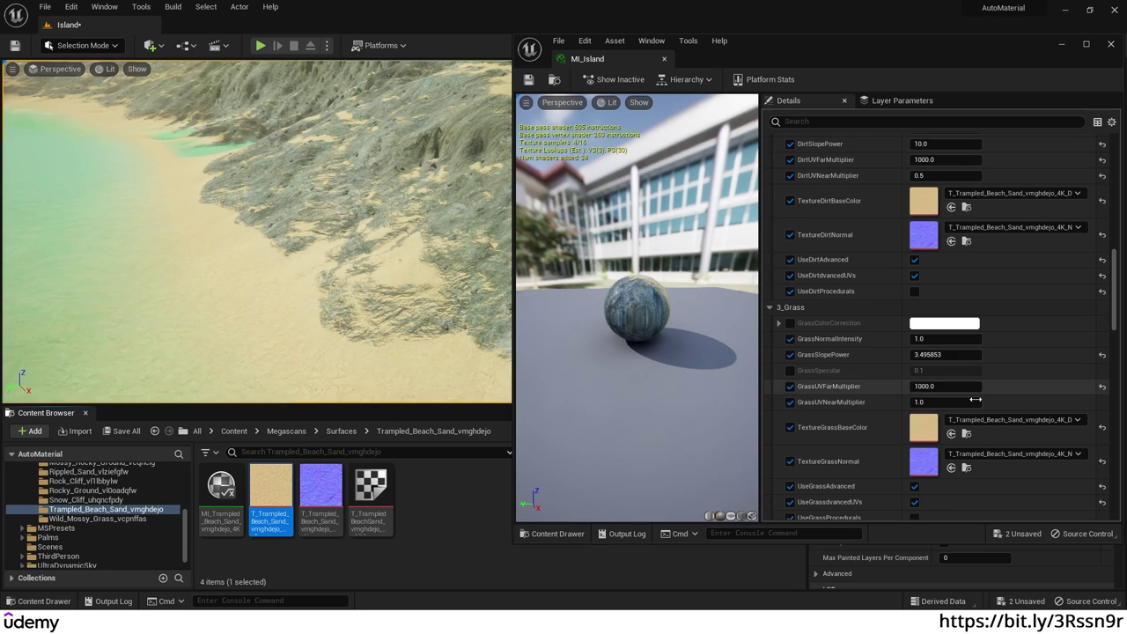
{"action": "mouse_move", "coordinate": [367, 305]}
{"action": "right_mouse_down"}
{"action": "mouse_move", "coordinate": [375, 317]}
{"action": "mouse_move", "coordinate": [370, 294]}
{"action": "mouse_move", "coordinate": [381, 302]}
{"action": "mouse_move", "coordinate": [362, 291]}
{"action": "right_mouse_up"}
{"action": "right_click_drag", "start_coordinate": [230, 238], "coordinate": [340, 307]}
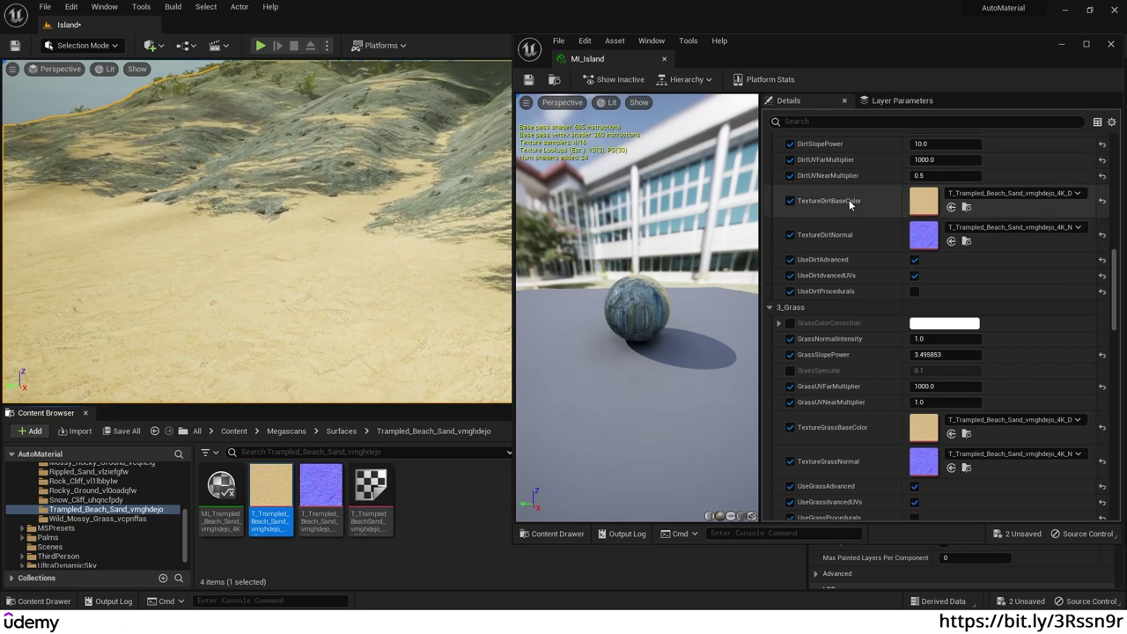
{"action": "scroll", "coordinate": [893, 349], "scroll_direction": "up", "scroll_amount": 2}
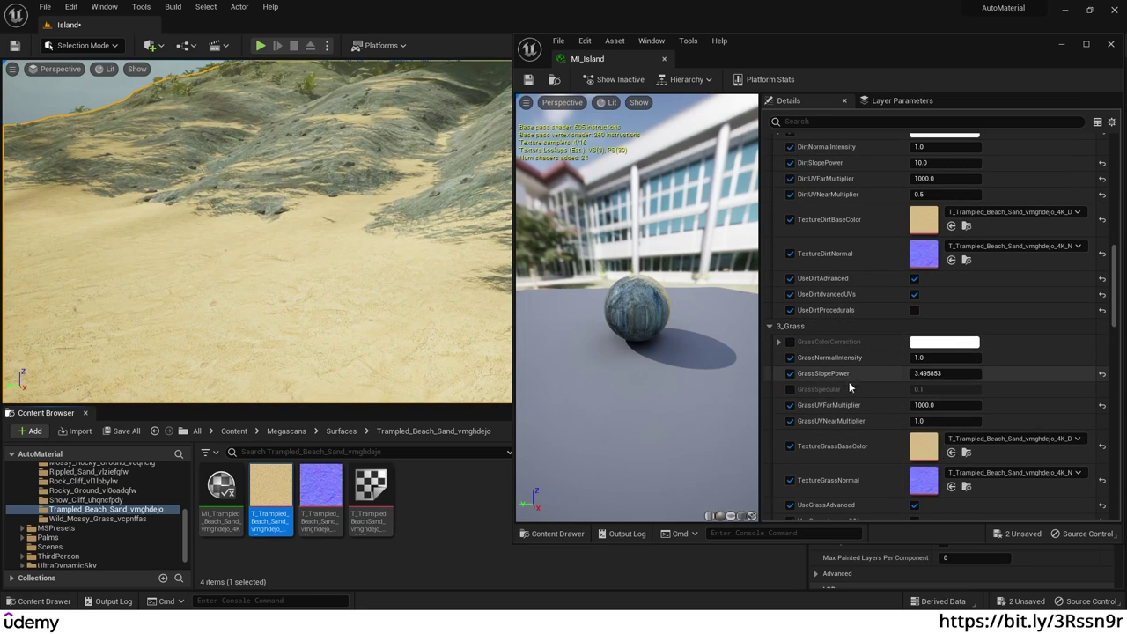
Step: Review MI_Island's 3_Grass and 4_Stones parameters and compare them with the rocky slope above the beach
{"action": "scroll", "coordinate": [841, 228], "scroll_direction": "up", "scroll_amount": 2}
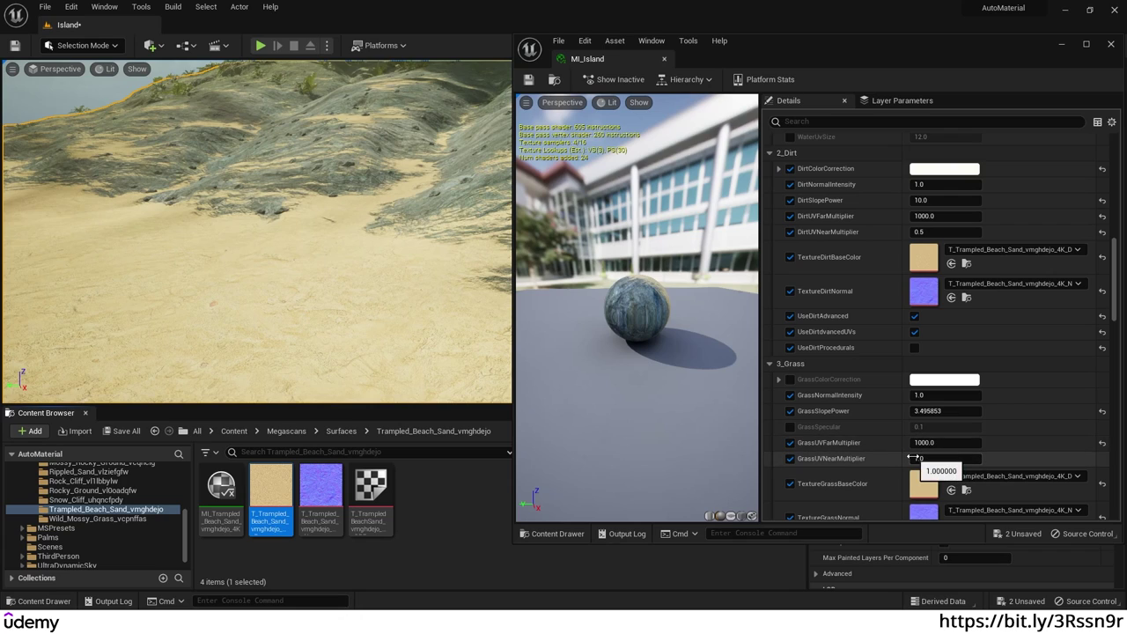
{"action": "scroll", "coordinate": [889, 432], "scroll_direction": "down", "scroll_amount": 3}
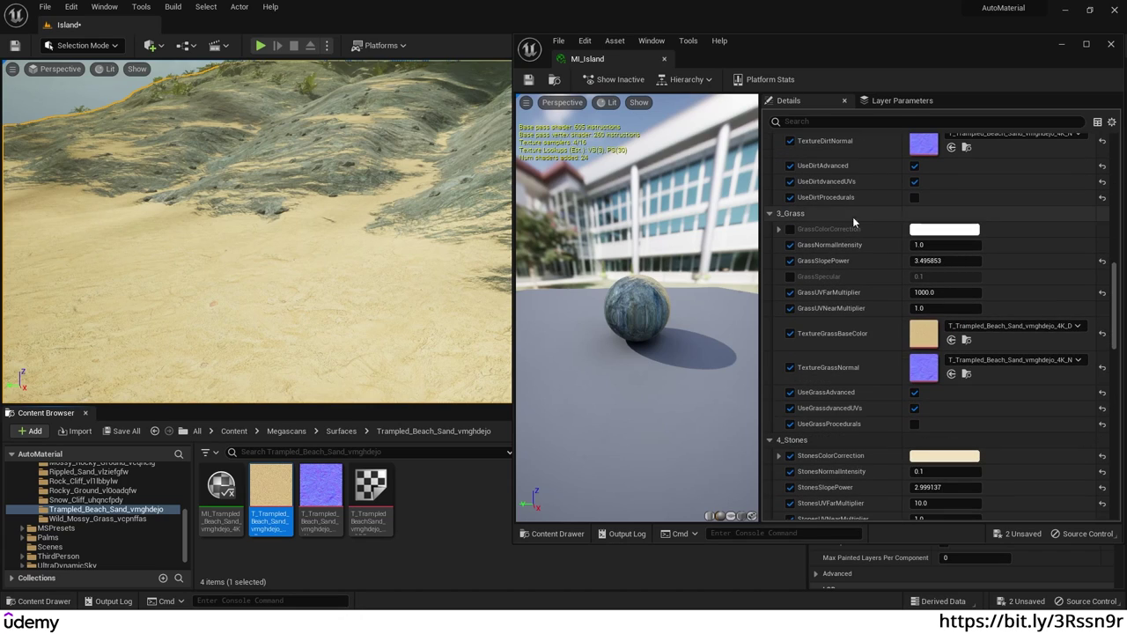
{"action": "scroll", "coordinate": [886, 424], "scroll_direction": "down", "scroll_amount": 8}
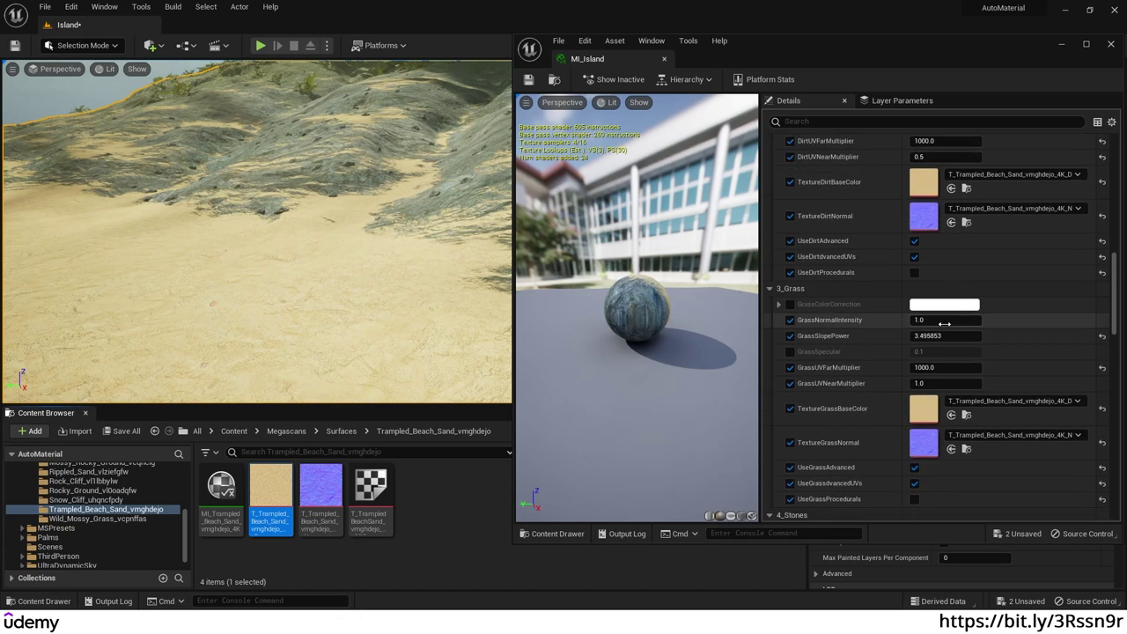
{"action": "scroll", "coordinate": [959, 335], "scroll_direction": "down", "scroll_amount": 5}
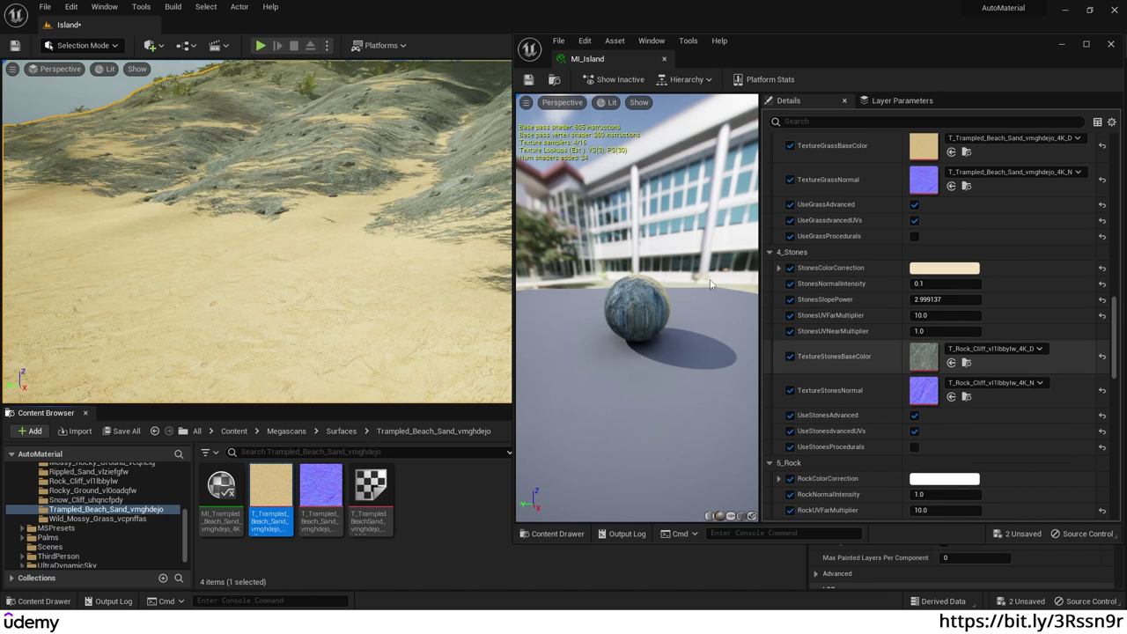
{"action": "right_click_drag", "start_coordinate": [375, 172], "coordinate": [374, 184]}
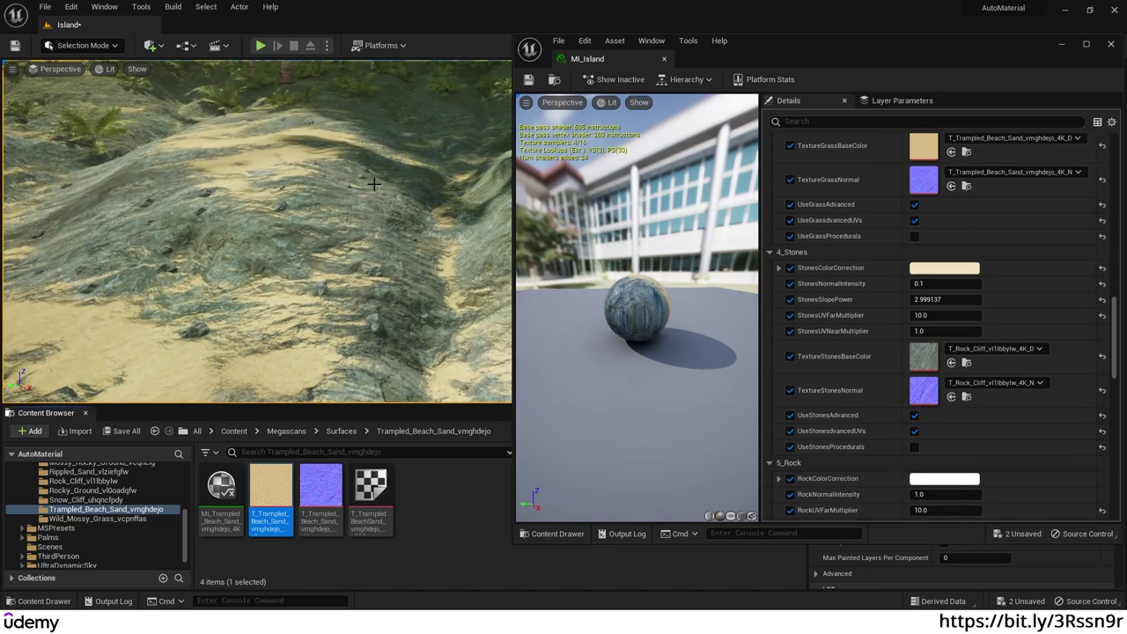
{"action": "right_click_drag", "start_coordinate": [295, 231], "coordinate": [303, 187]}
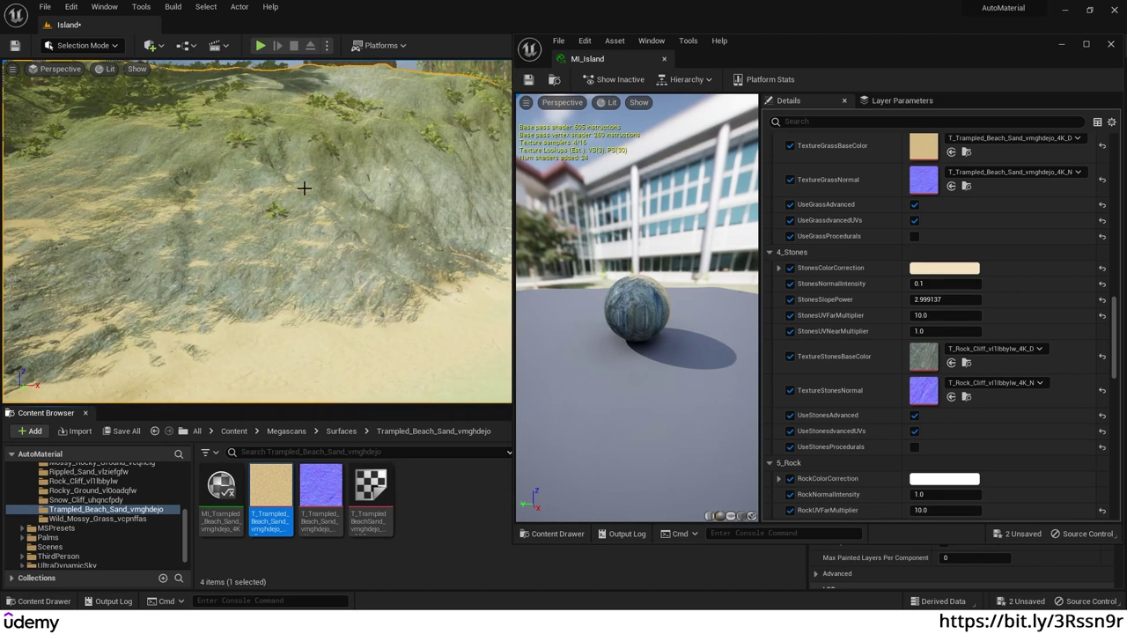
Step: Inspect the StonesColorCorrection color and locate the TextureStonesBaseColor texture in its content folder
{"action": "left_click", "coordinate": [950, 270]}
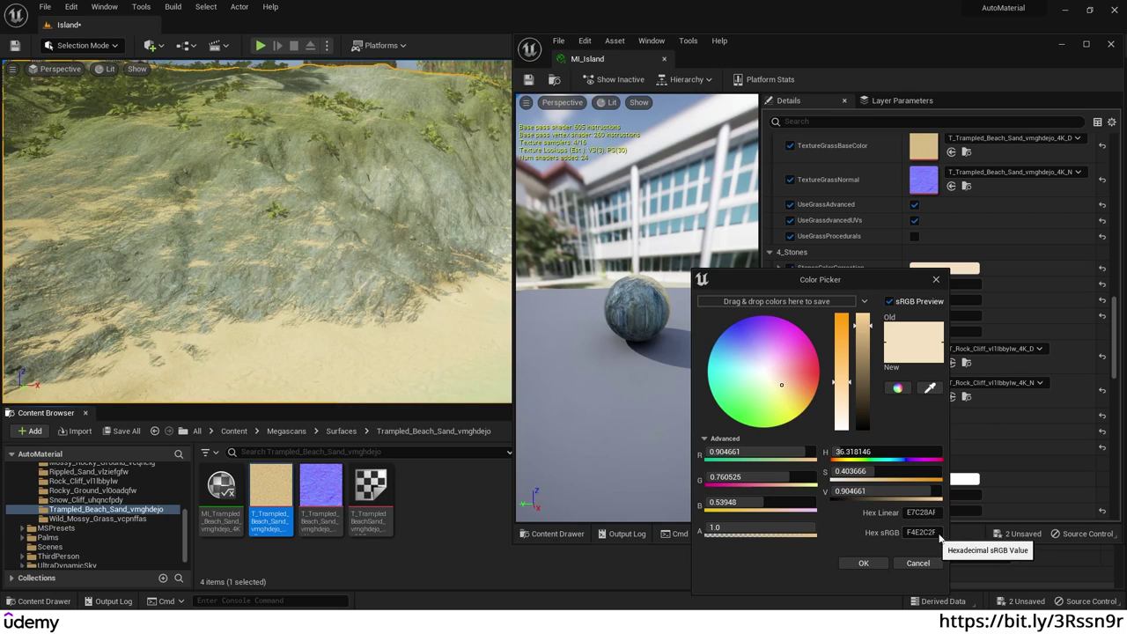
{"action": "scroll", "coordinate": [1063, 315], "scroll_direction": "up", "scroll_amount": 10}
{"action": "left_click", "coordinate": [936, 280]}
{"action": "scroll", "coordinate": [952, 383], "scroll_direction": "down", "scroll_amount": 15}
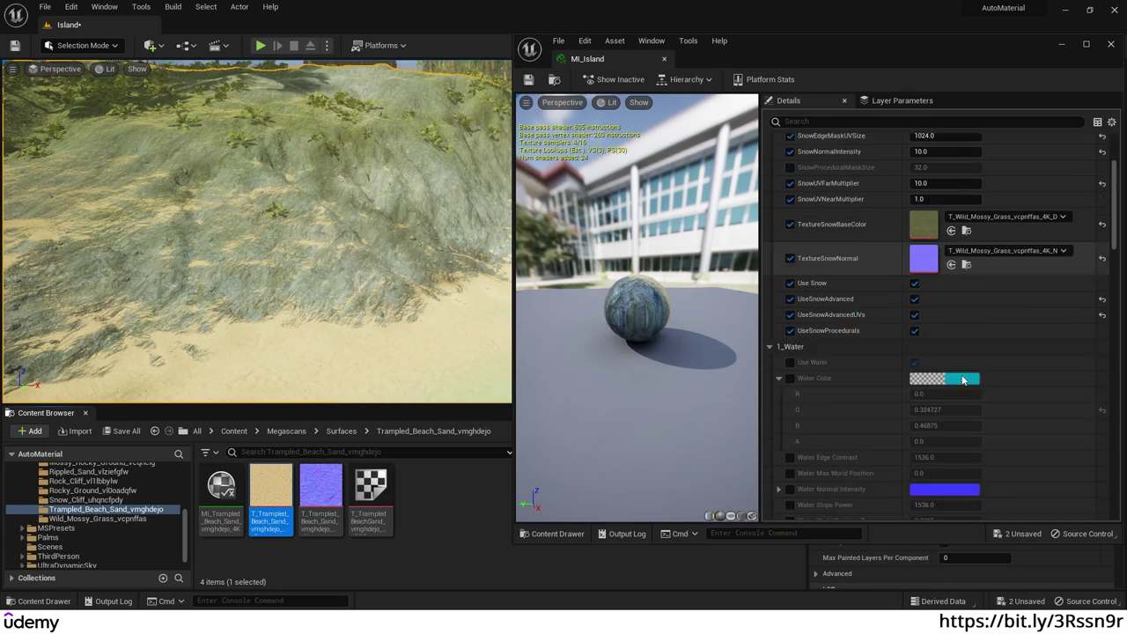
{"action": "scroll", "coordinate": [951, 383], "scroll_direction": "down", "scroll_amount": 2}
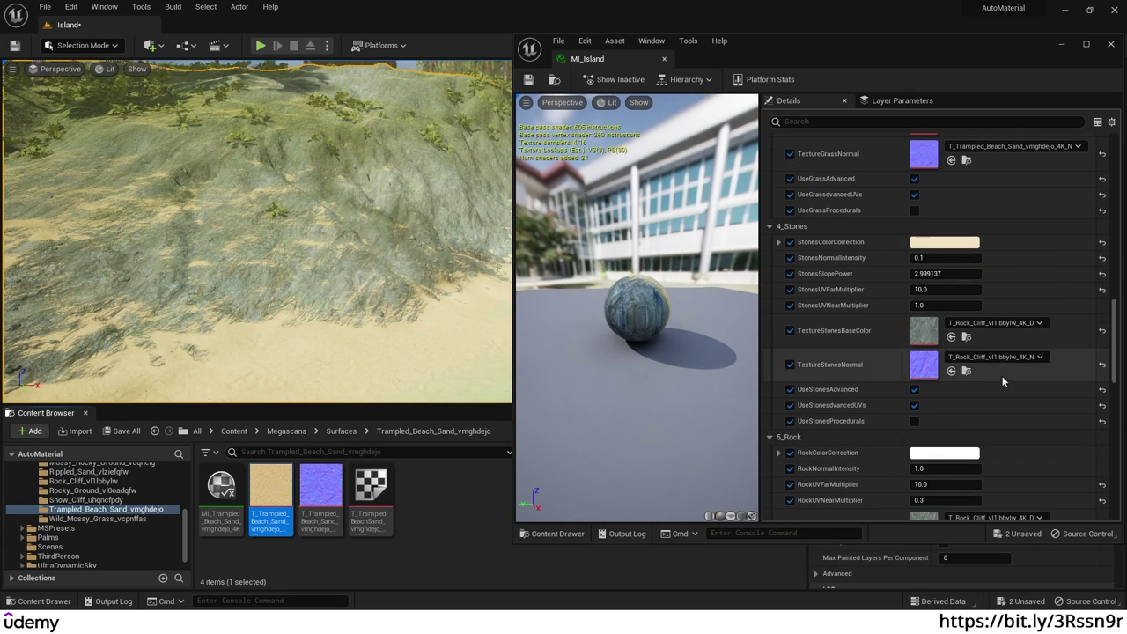
{"action": "left_click", "coordinate": [968, 338]}
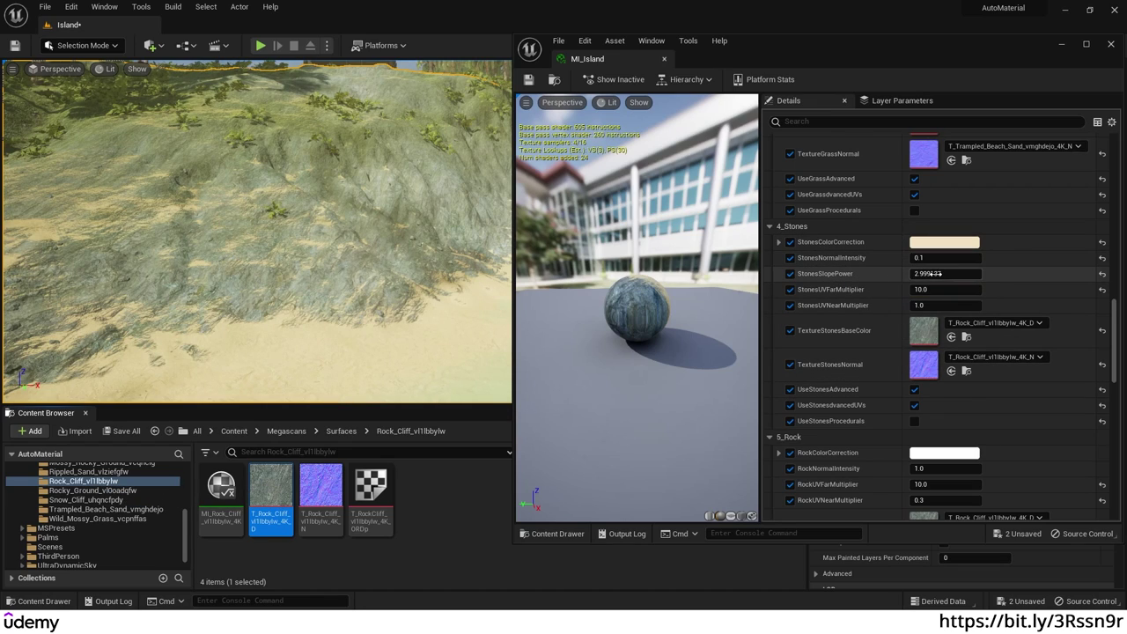
Step: Compare the textures and UV multipliers of MI_Island's 4_Stones and 5_Rock layers
{"action": "scroll", "coordinate": [951, 274], "scroll_direction": "down", "scroll_amount": 5}
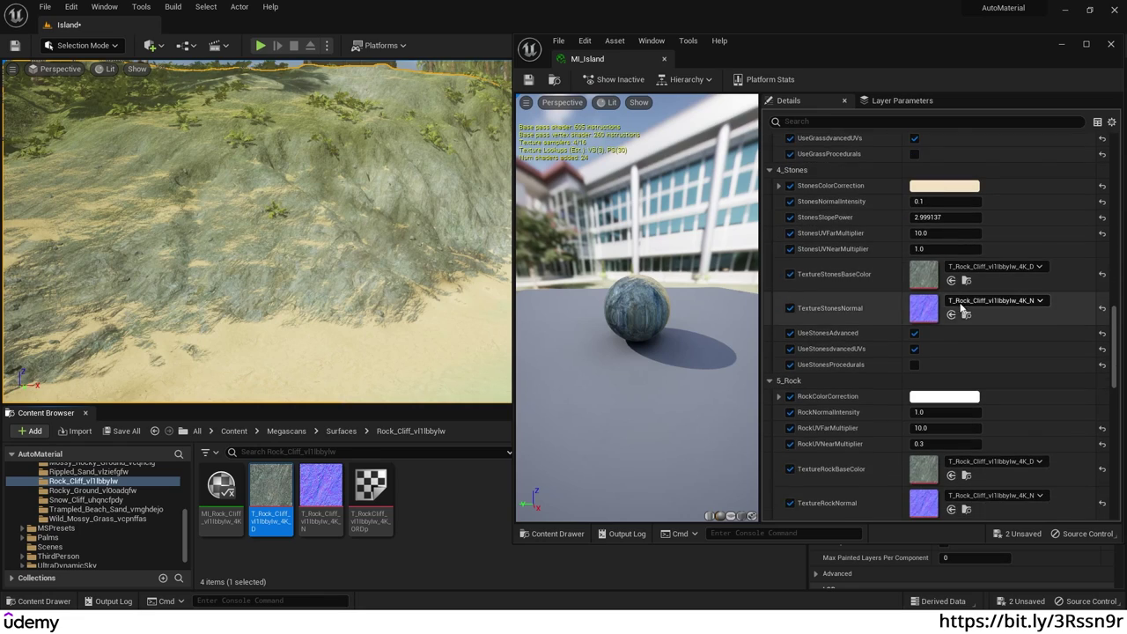
{"action": "scroll", "coordinate": [960, 305], "scroll_direction": "up", "scroll_amount": 1}
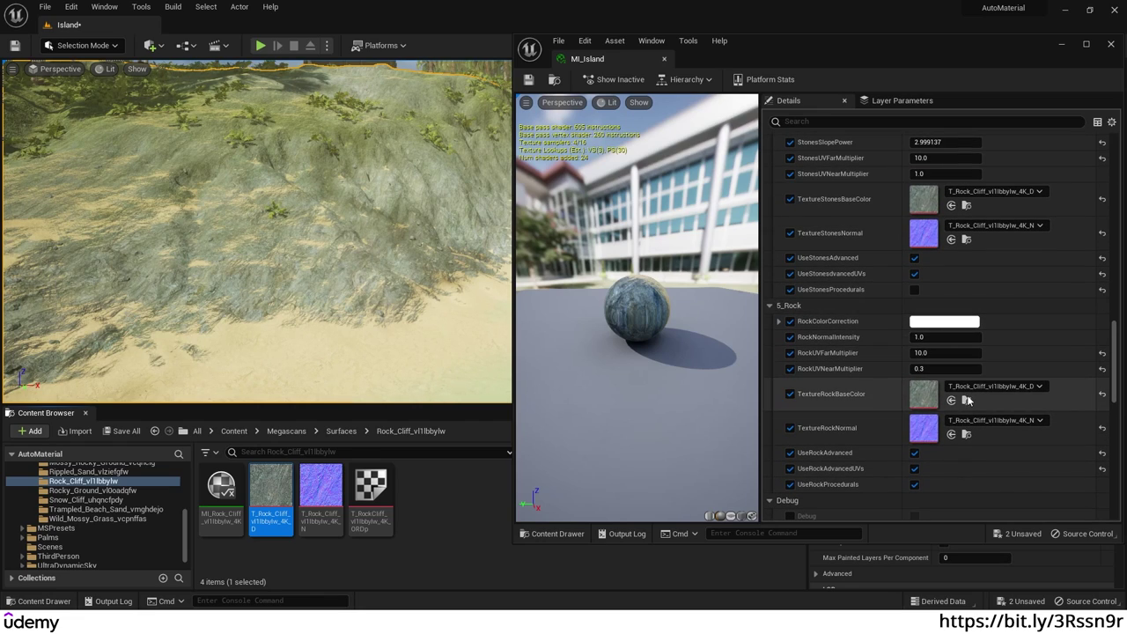
{"action": "scroll", "coordinate": [883, 282], "scroll_direction": "up", "scroll_amount": 12}
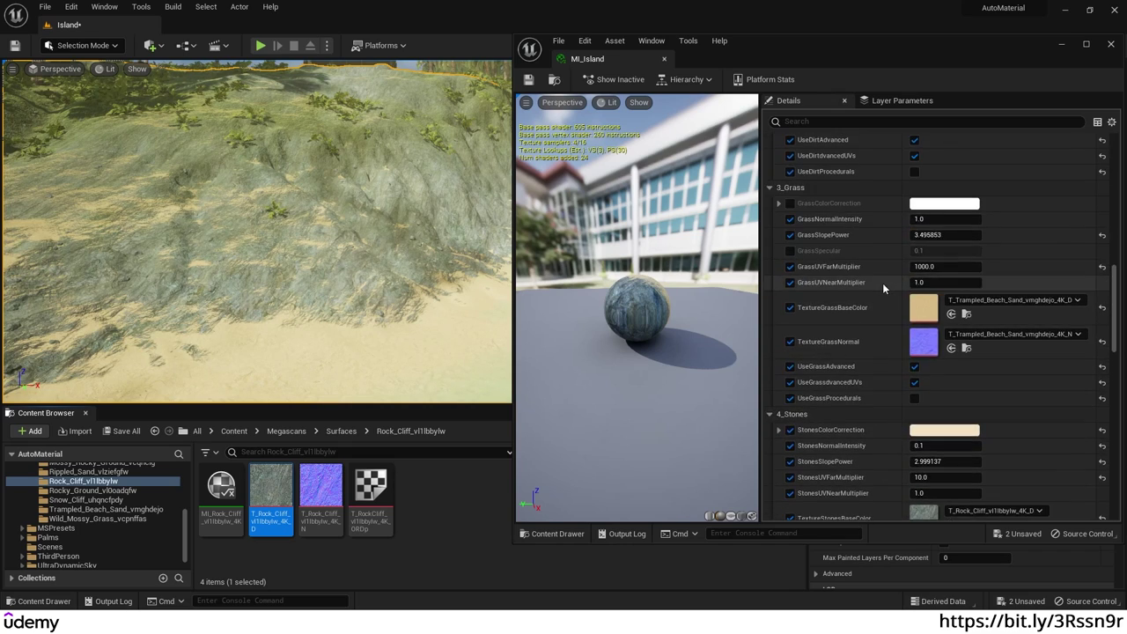
{"action": "scroll", "coordinate": [881, 248], "scroll_direction": "down", "scroll_amount": 10}
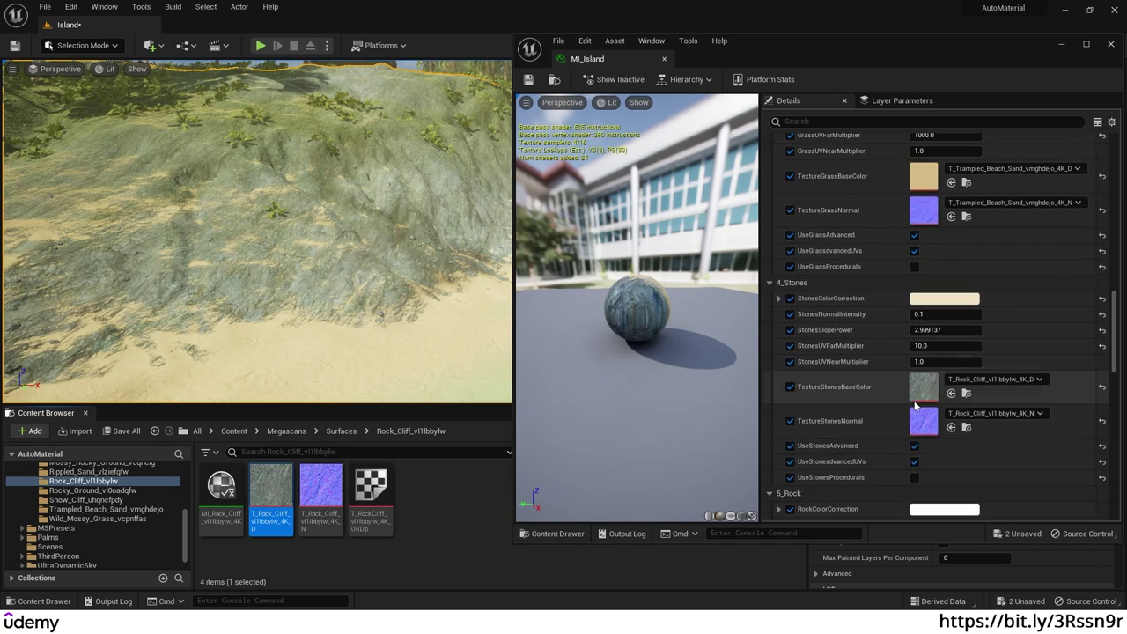
{"action": "scroll", "coordinate": [927, 402], "scroll_direction": "down", "scroll_amount": 2}
{"action": "scroll", "coordinate": [961, 370], "scroll_direction": "up", "scroll_amount": 3}
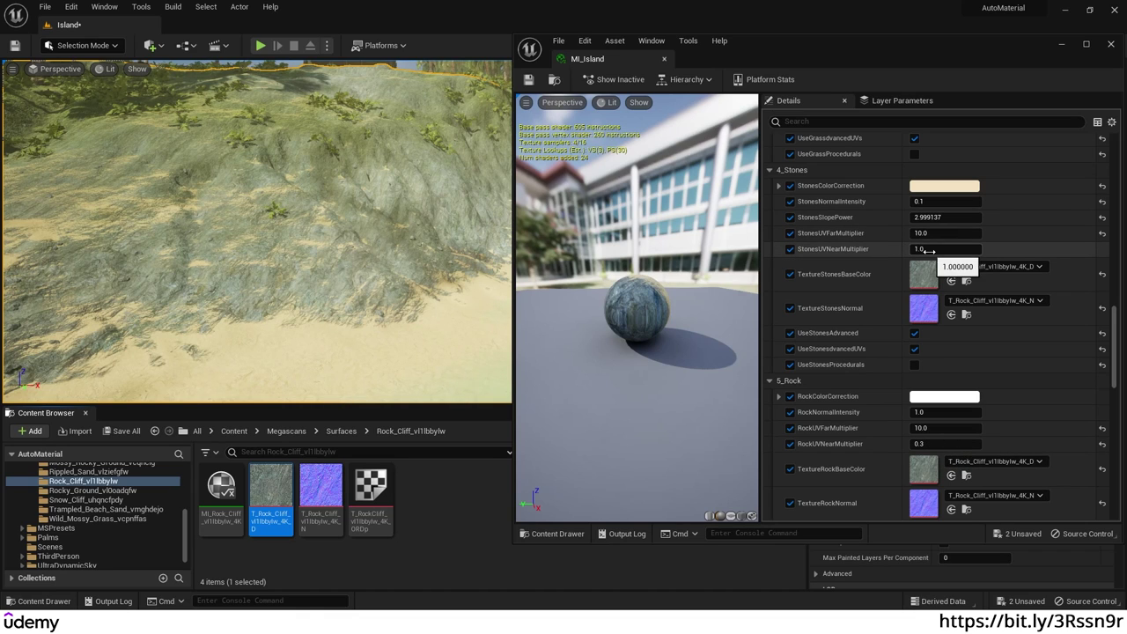
Step: Try RockUVNearMultiplier values of 2, 4 and 1 on the rocky slope, and return it to 0.3
{"action": "scroll", "coordinate": [327, 245], "scroll_direction": "up", "scroll_amount": 6}
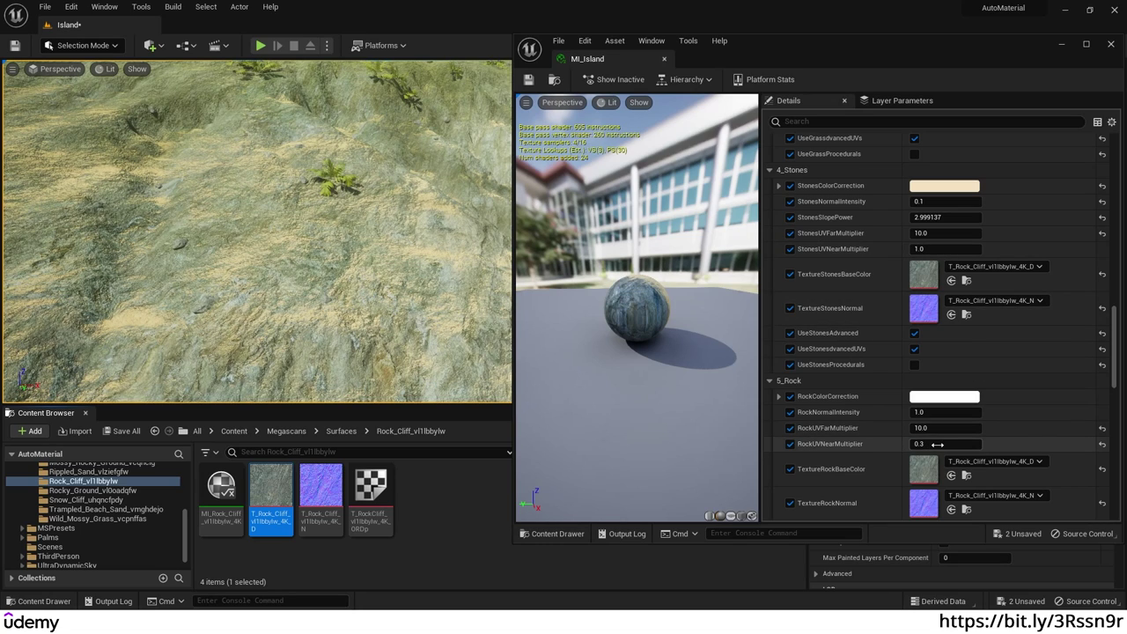
{"action": "key", "text": "Return"}
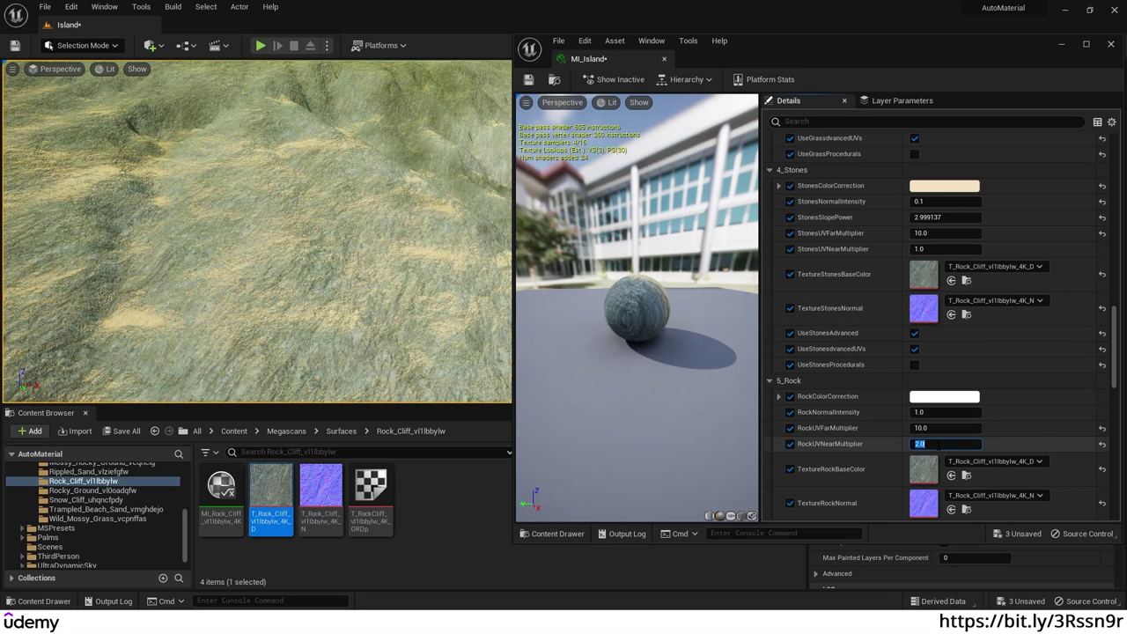
{"action": "type", "text": "4"}
{"action": "key", "text": "Return"}
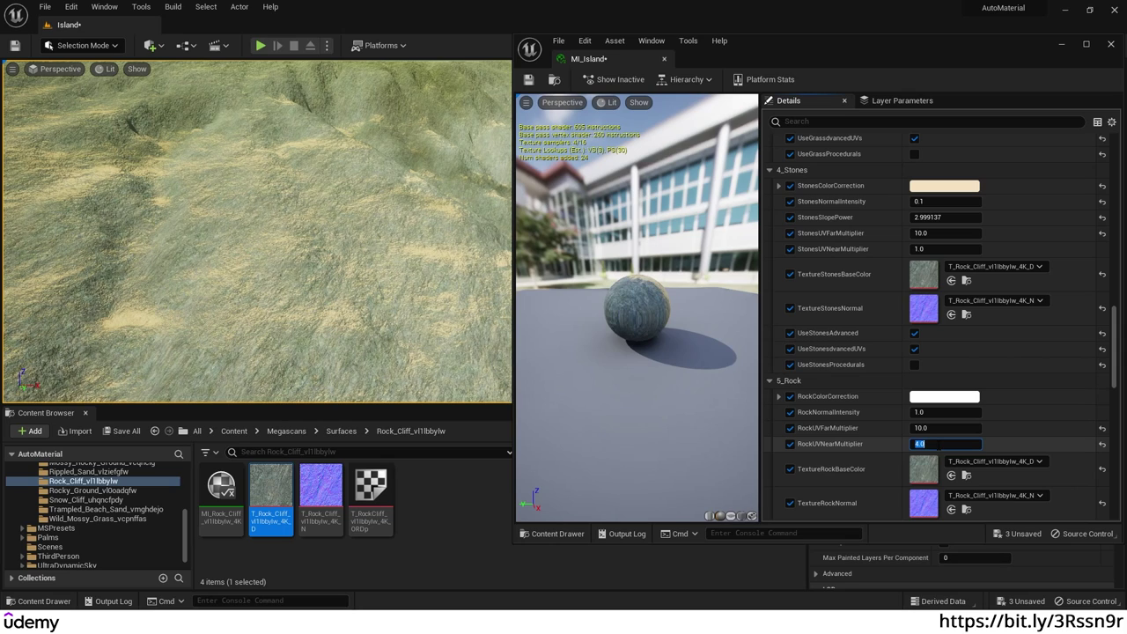
{"action": "type", "text": "1"}
{"action": "key", "text": "Return"}
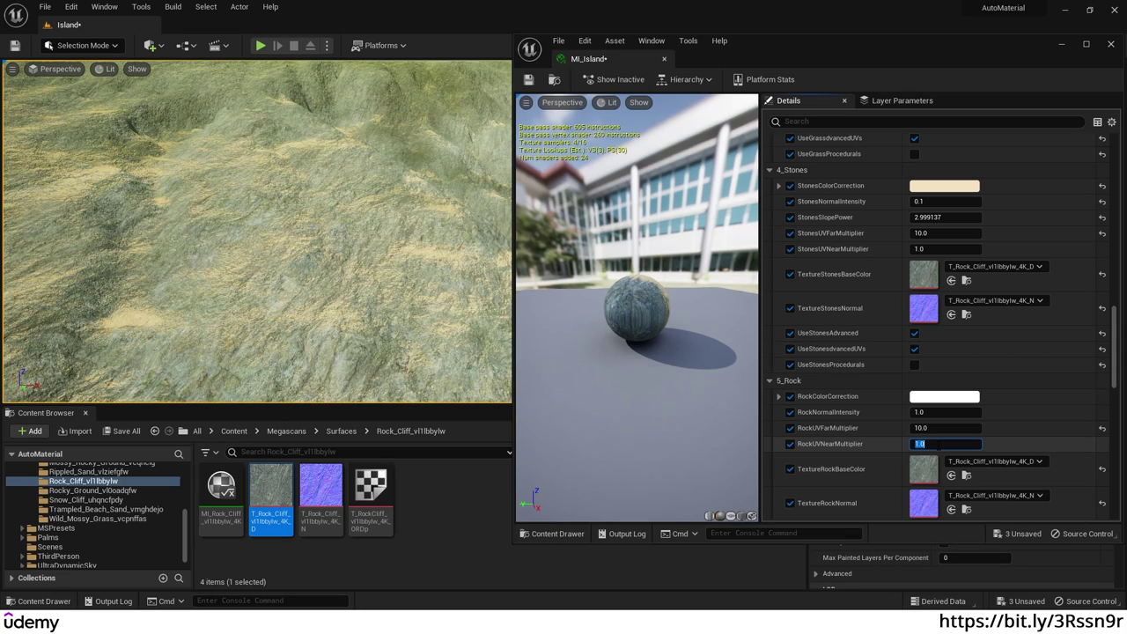
{"action": "type", "text": "3"}
{"action": "key", "text": "Return"}
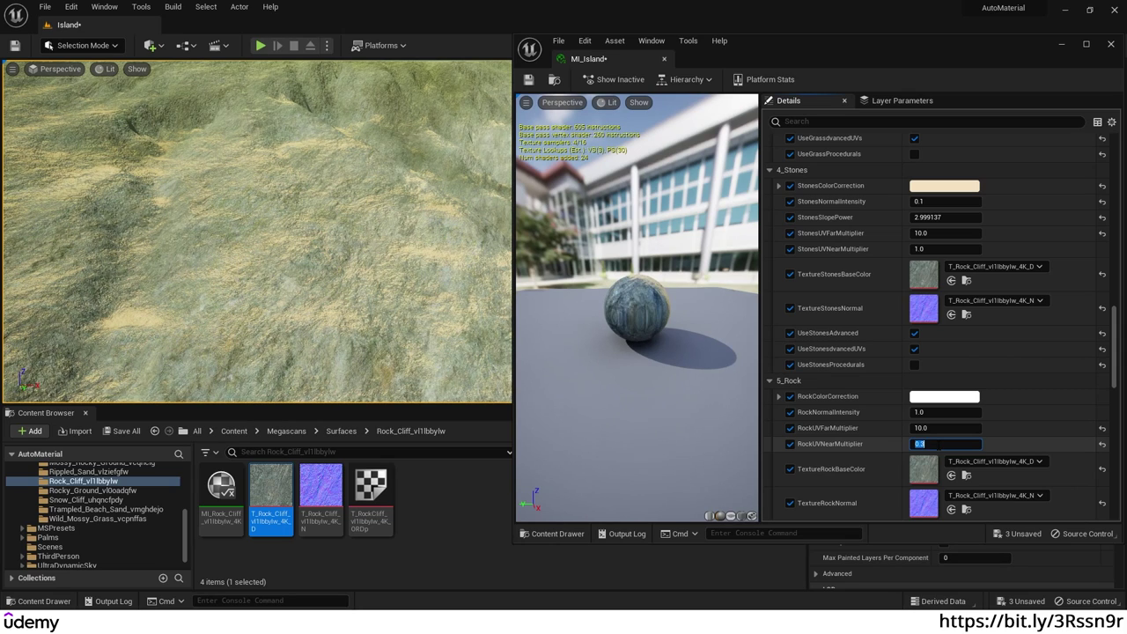
Step: Examine the rock and stone layers on the island's cliffs up close and from a distance alongside the 5_Rock parameters
{"action": "scroll", "coordinate": [662, 332], "scroll_direction": "up", "scroll_amount": 5}
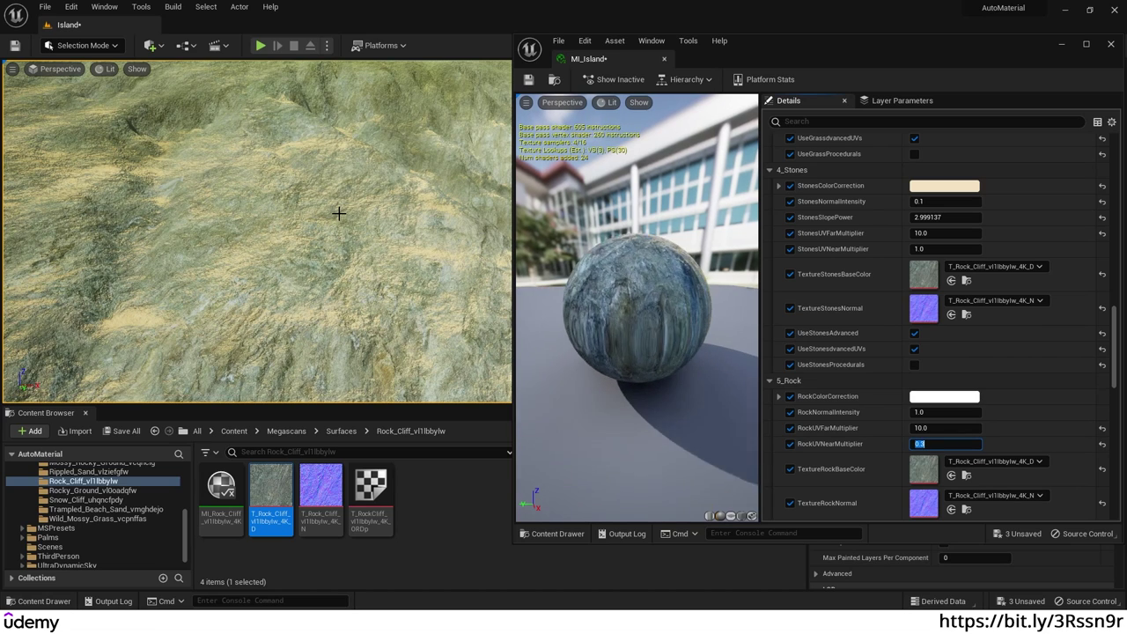
{"action": "scroll", "coordinate": [662, 332], "scroll_direction": "down", "scroll_amount": 2}
{"action": "right_click_drag", "start_coordinate": [332, 218], "coordinate": [396, 185]}
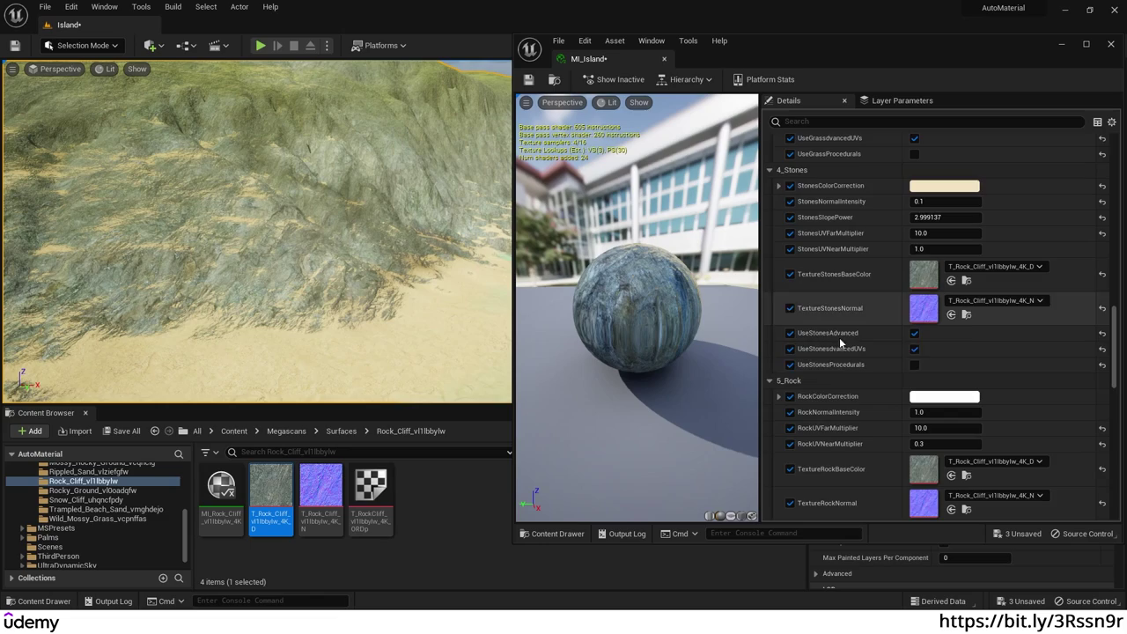
{"action": "scroll", "coordinate": [993, 346], "scroll_direction": "down", "scroll_amount": 2}
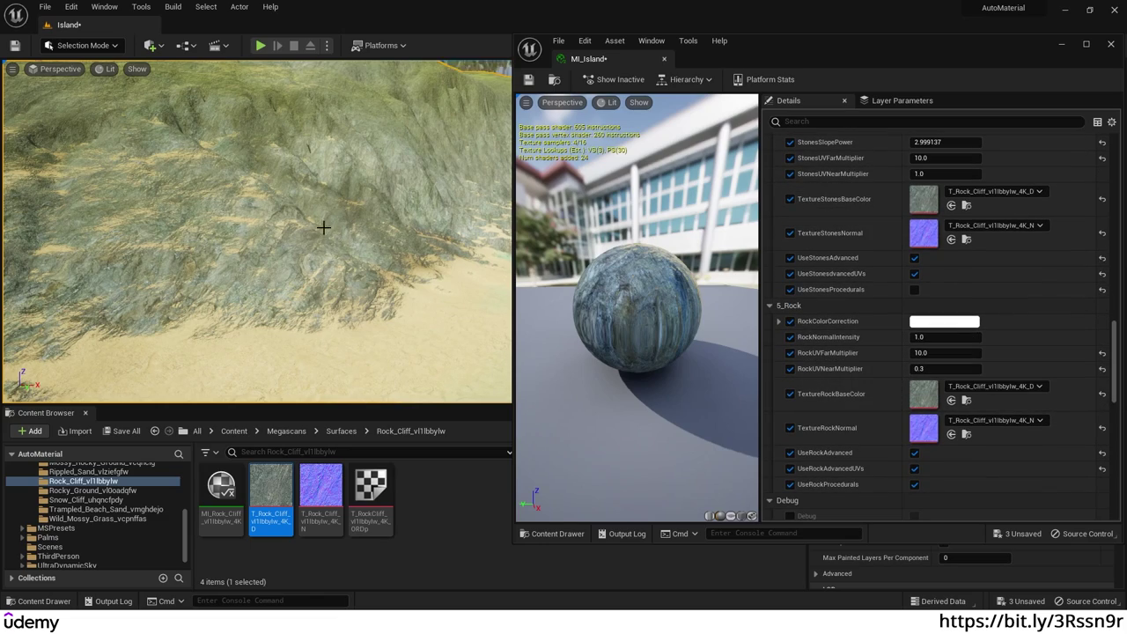
{"action": "right_click_drag", "start_coordinate": [323, 227], "coordinate": [363, 208]}
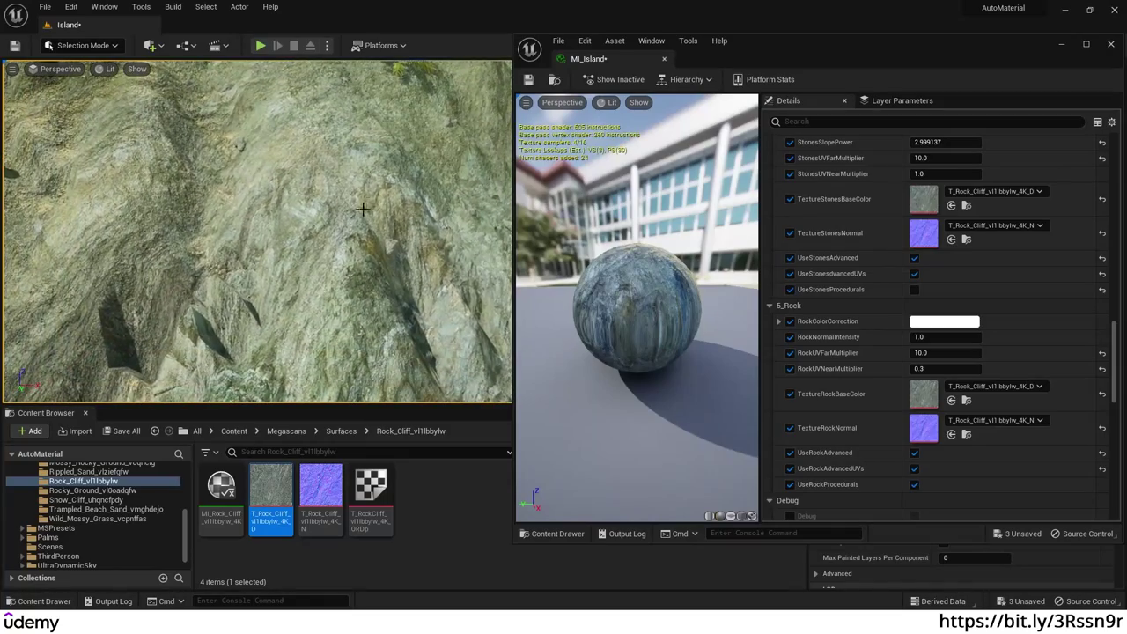
{"action": "mouse_move", "coordinate": [387, 133]}
{"action": "right_mouse_down"}
{"action": "mouse_move", "coordinate": [368, 132]}
{"action": "mouse_move", "coordinate": [401, 148]}
{"action": "right_mouse_up"}
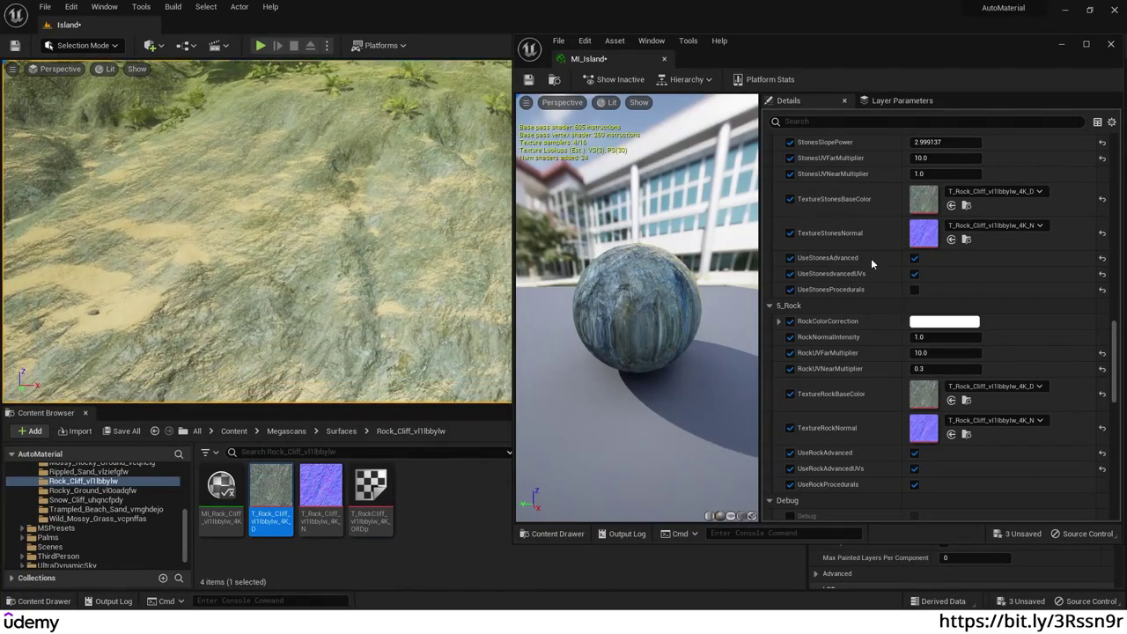
Step: Review MI_Island's LandscapeVariation, Lighting and UVs parameters
{"action": "scroll", "coordinate": [939, 330], "scroll_direction": "down", "scroll_amount": 2}
{"action": "scroll", "coordinate": [938, 330], "scroll_direction": "down", "scroll_amount": 6}
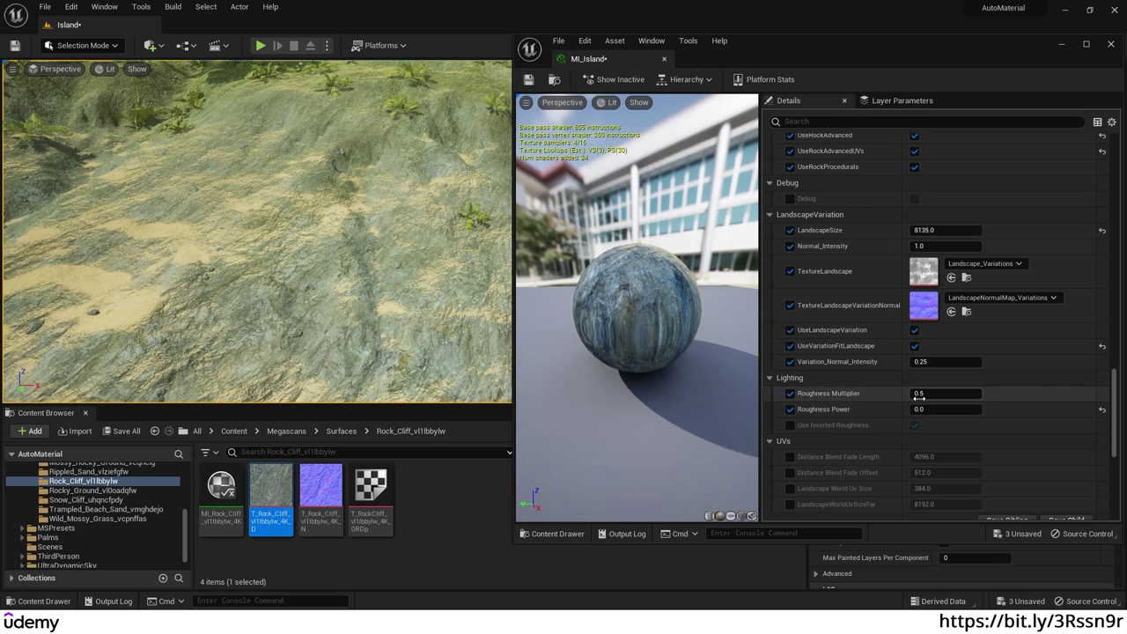
{"action": "scroll", "coordinate": [921, 395], "scroll_direction": "down", "scroll_amount": 3}
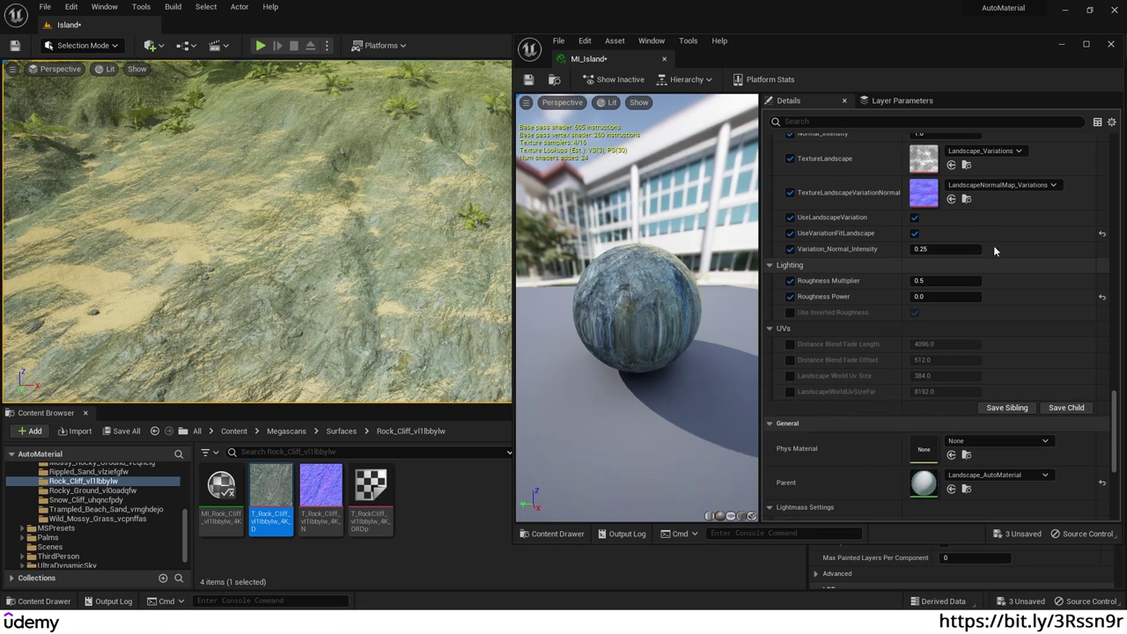
Step: Close the MI_Island editor, collapse the Megascans content folder, and bring the palm grove into view
{"action": "left_click", "coordinate": [1111, 46]}
{"action": "scroll", "coordinate": [77, 539], "scroll_direction": "up", "scroll_amount": 3}
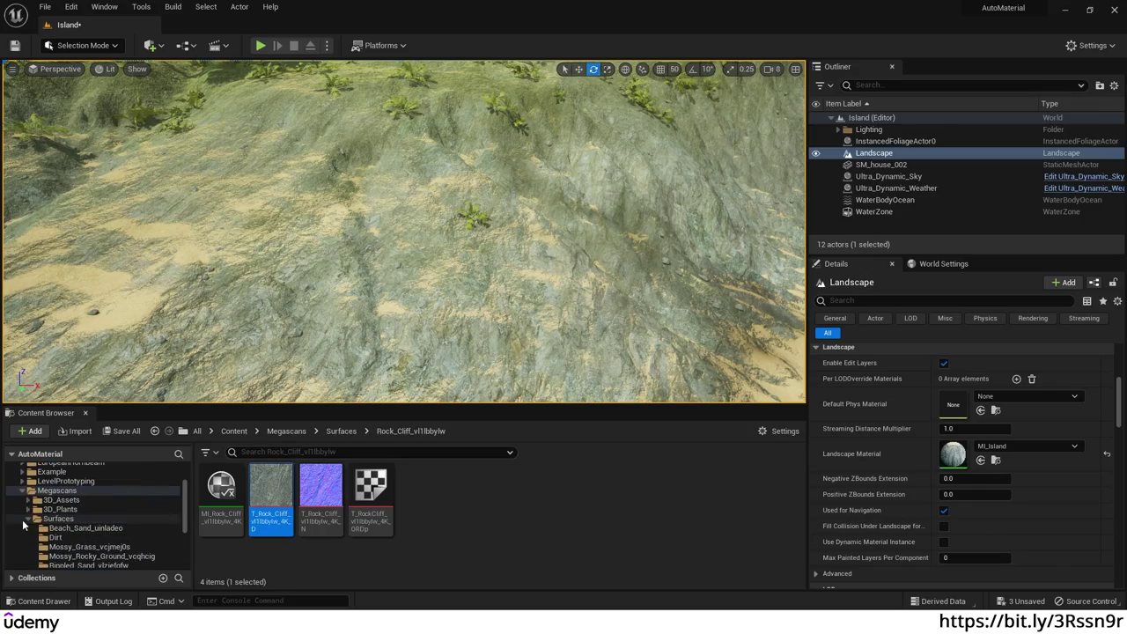
{"action": "left_click", "coordinate": [53, 518]}
{"action": "left_click", "coordinate": [22, 490]}
{"action": "right_click_drag", "start_coordinate": [497, 226], "coordinate": [498, 226]}
{"action": "key", "text": "w"}
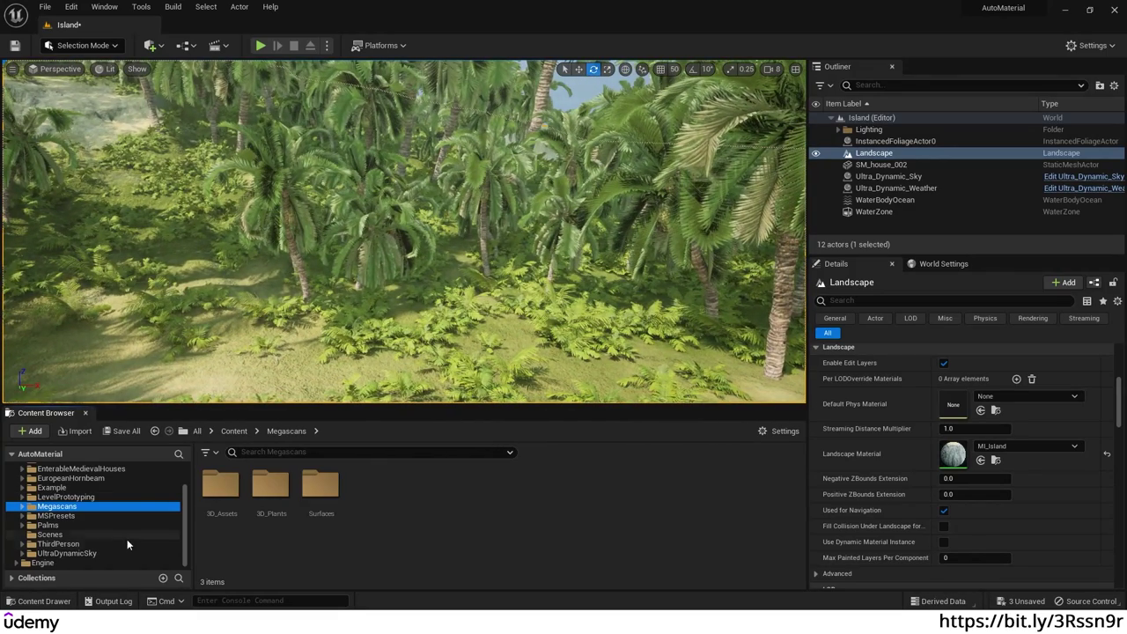
Step: Open the Stones landscape grass type from the AutoMaterial/Procedurals folder
{"action": "scroll", "coordinate": [81, 506], "scroll_direction": "up", "scroll_amount": 2}
{"action": "left_click", "coordinate": [61, 487]}
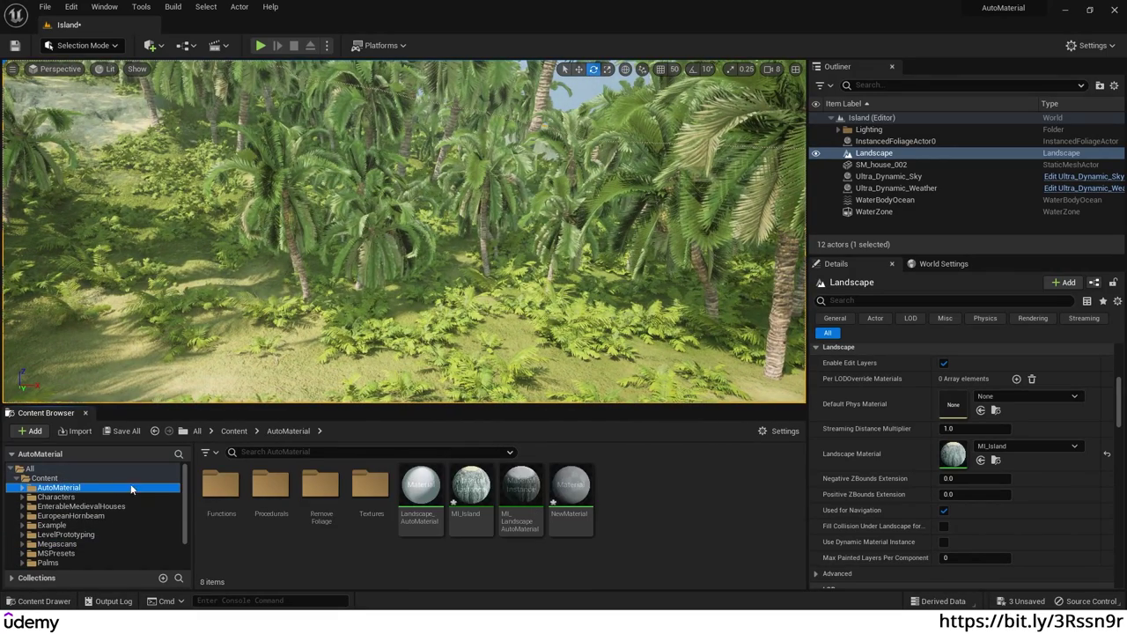
{"action": "double_click", "coordinate": [280, 483]}
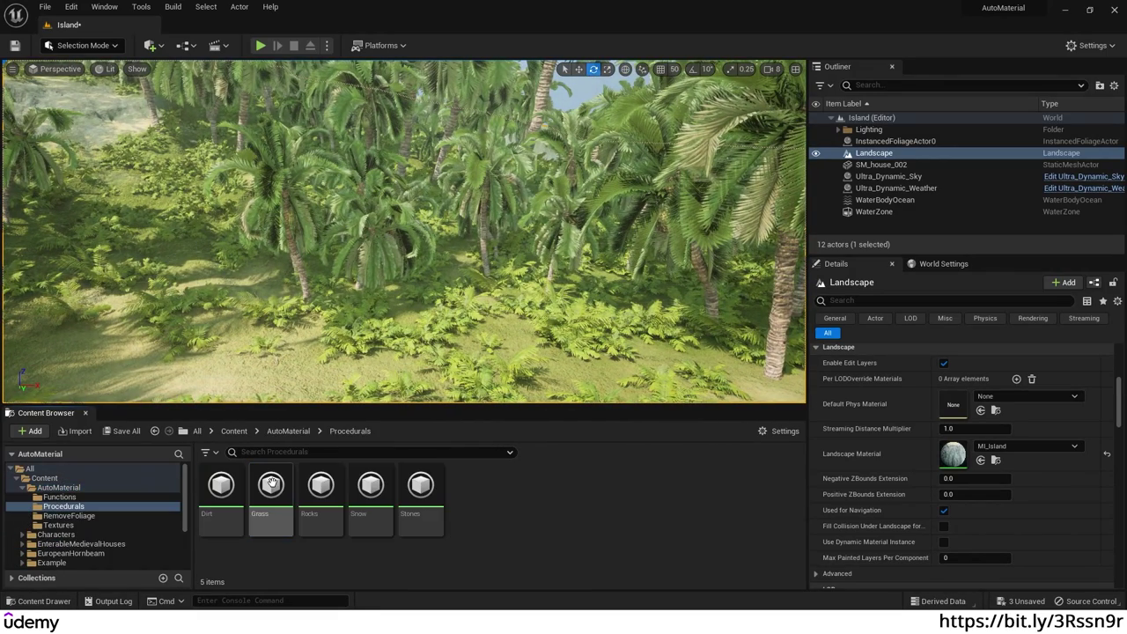
{"action": "double_click", "coordinate": [421, 492]}
Step: Expand the first grass variety of Stones, locate its Grass Mesh in the content folder, and inspect the stones scattered on the slope
{"action": "left_click", "coordinate": [532, 170]}
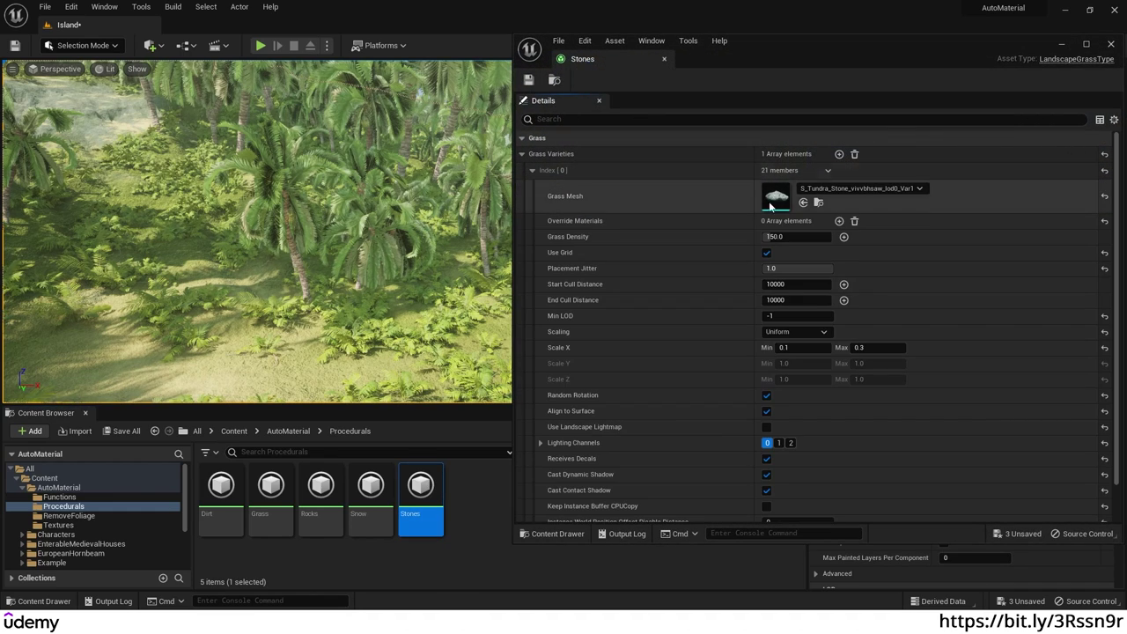
{"action": "left_click", "coordinate": [818, 203]}
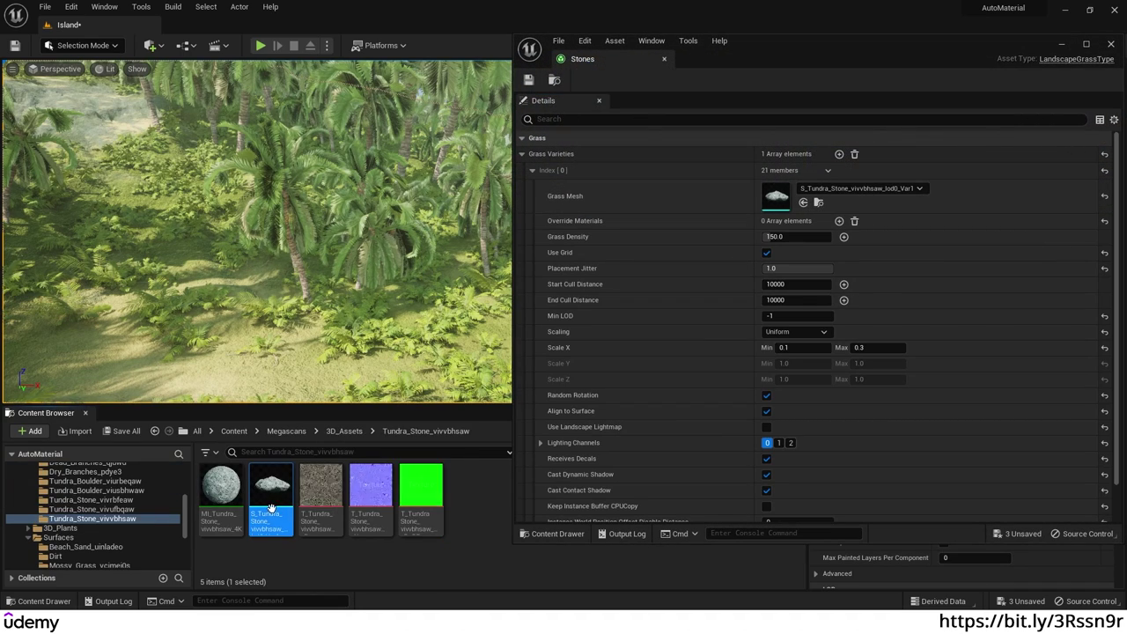
{"action": "right_click_drag", "start_coordinate": [357, 324], "coordinate": [271, 280]}
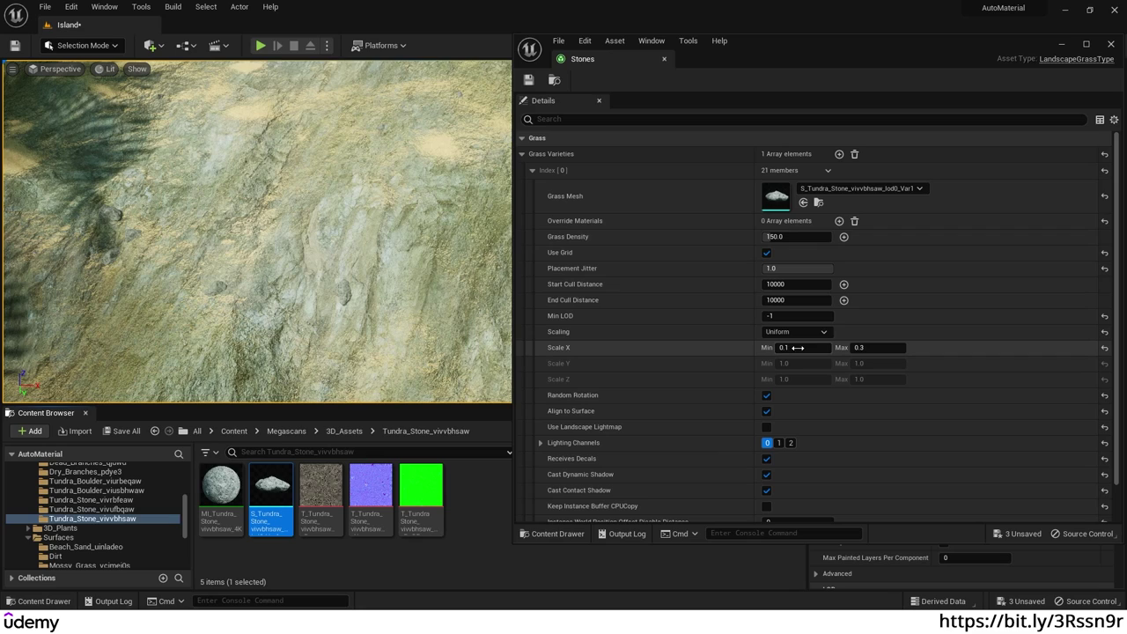
{"action": "right_click_drag", "start_coordinate": [364, 251], "coordinate": [340, 286]}
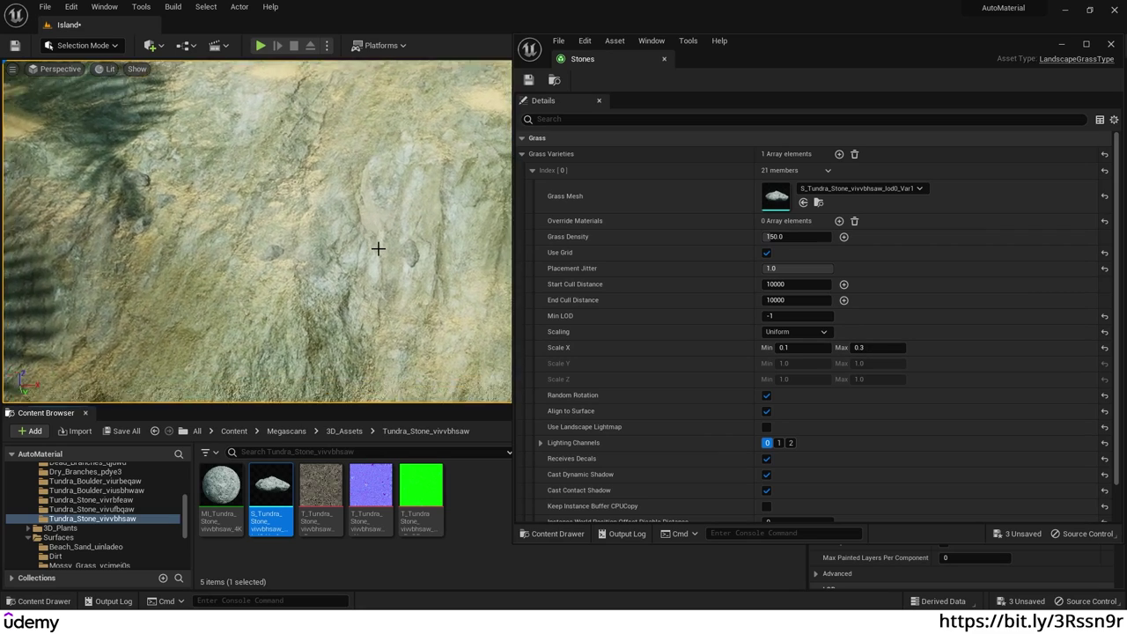
Step: Inspect the scattered stones, check the Albedo Tint colour in their Tundra Stone material instance, and close the material
{"action": "scroll", "coordinate": [378, 250], "scroll_direction": "up", "scroll_amount": 2}
{"action": "right_click_drag", "start_coordinate": [311, 232], "coordinate": [237, 197]}
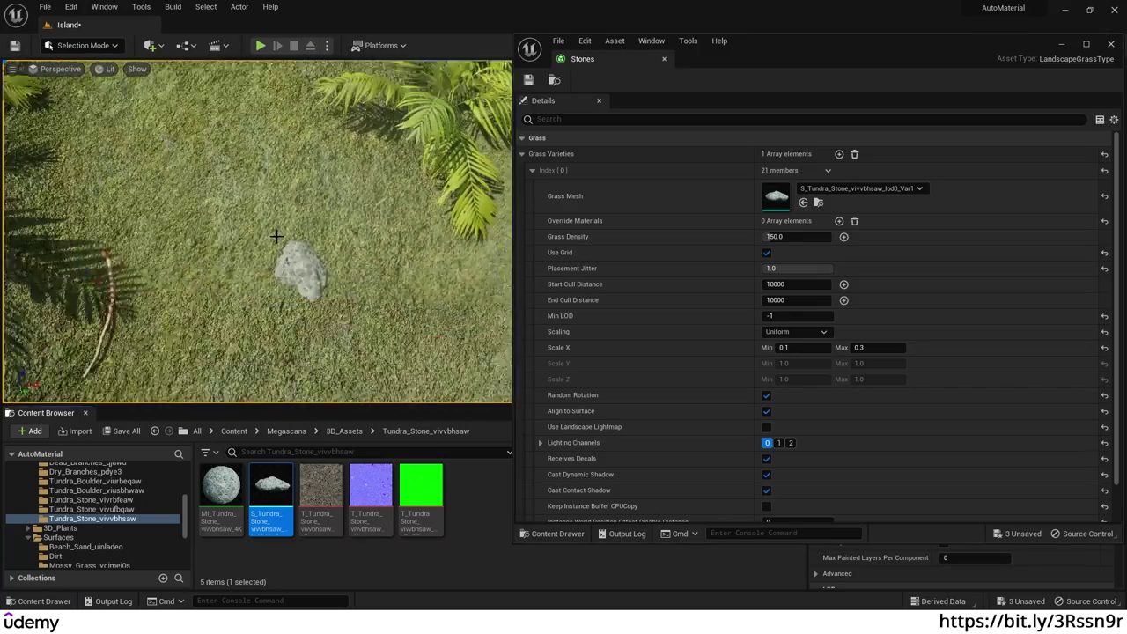
{"action": "right_click_drag", "start_coordinate": [299, 230], "coordinate": [348, 155]}
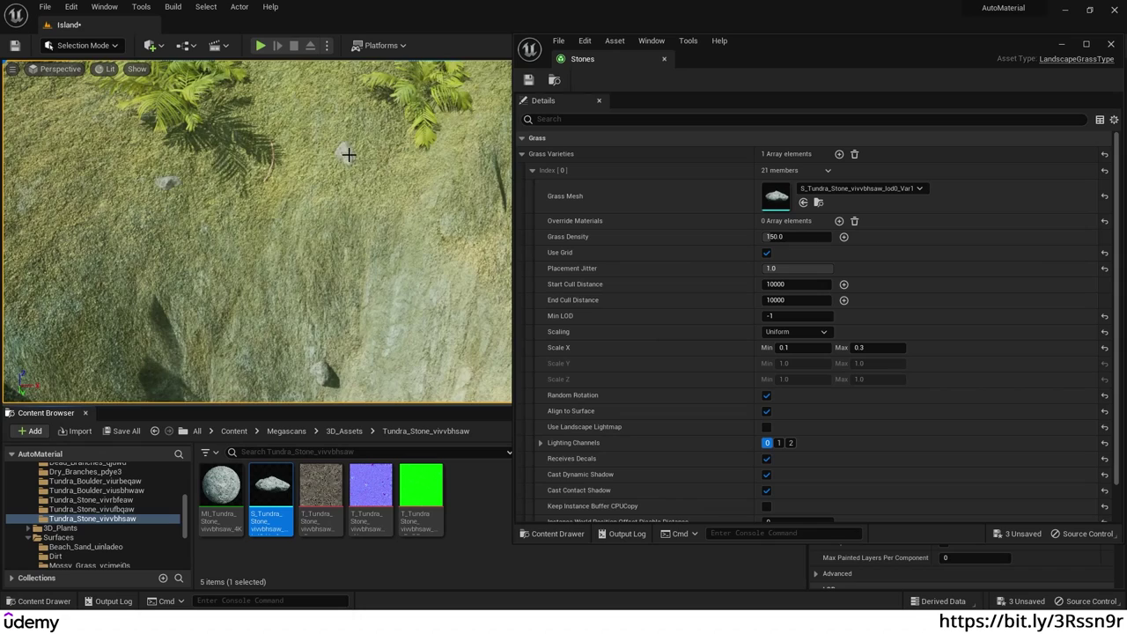
{"action": "double_click", "coordinate": [220, 486]}
{"action": "scroll", "coordinate": [891, 267], "scroll_direction": "up", "scroll_amount": 2}
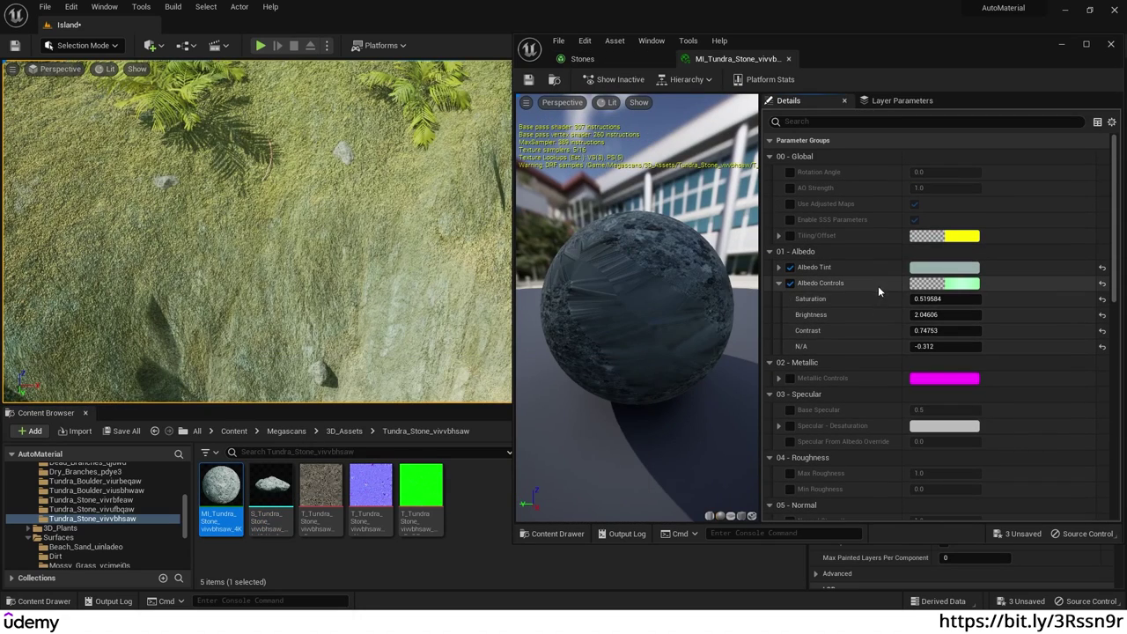
{"action": "left_click", "coordinate": [944, 267]}
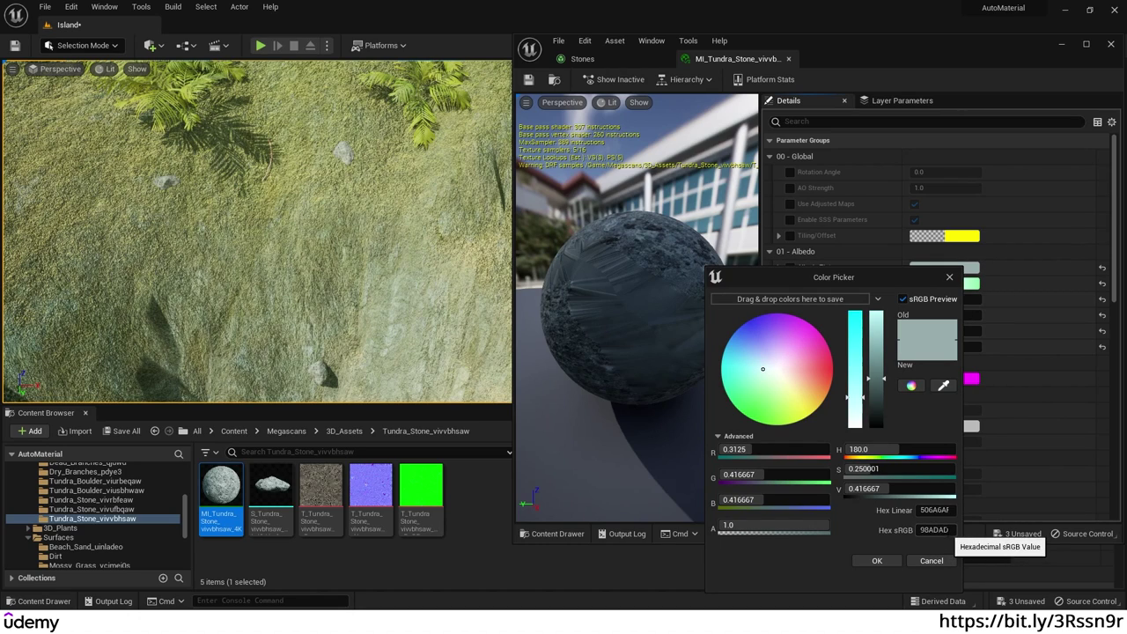
{"action": "left_click", "coordinate": [950, 274]}
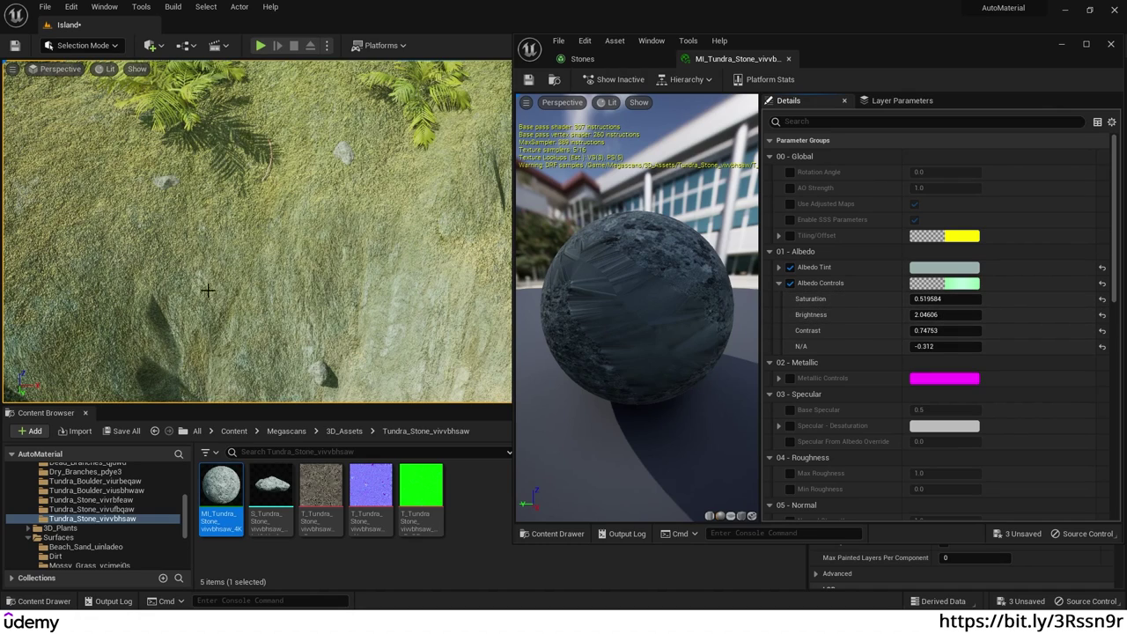
{"action": "left_click", "coordinate": [788, 58]}
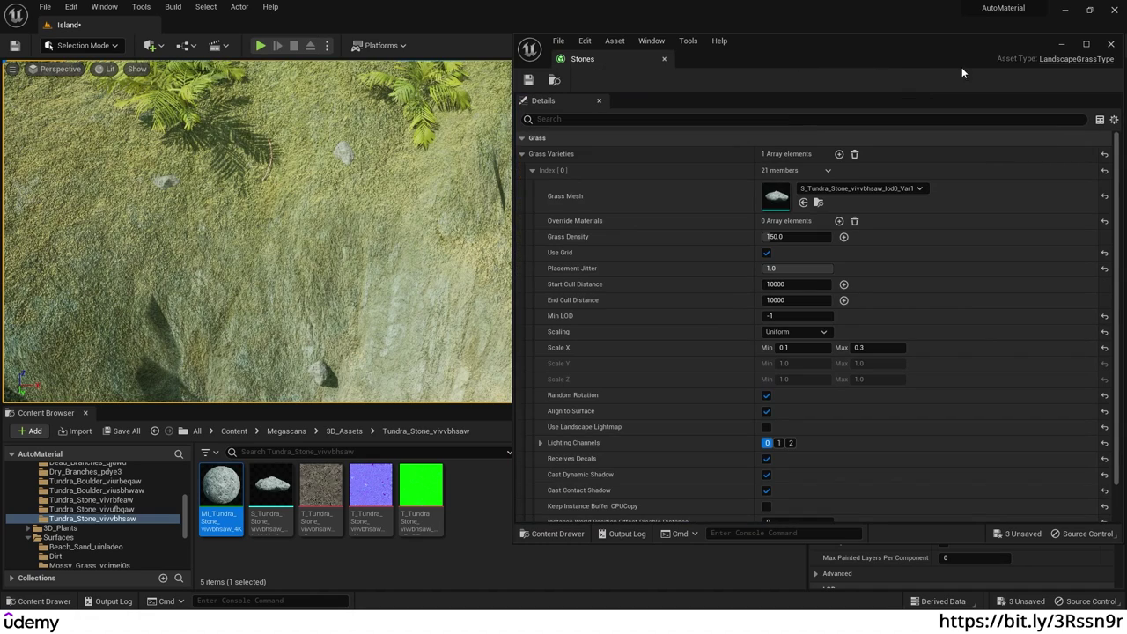
Step: Close the Stones grass type, move the view to the hut and palms, and open the Snow grass type with its first variety expanded
{"action": "left_click", "coordinate": [1111, 44]}
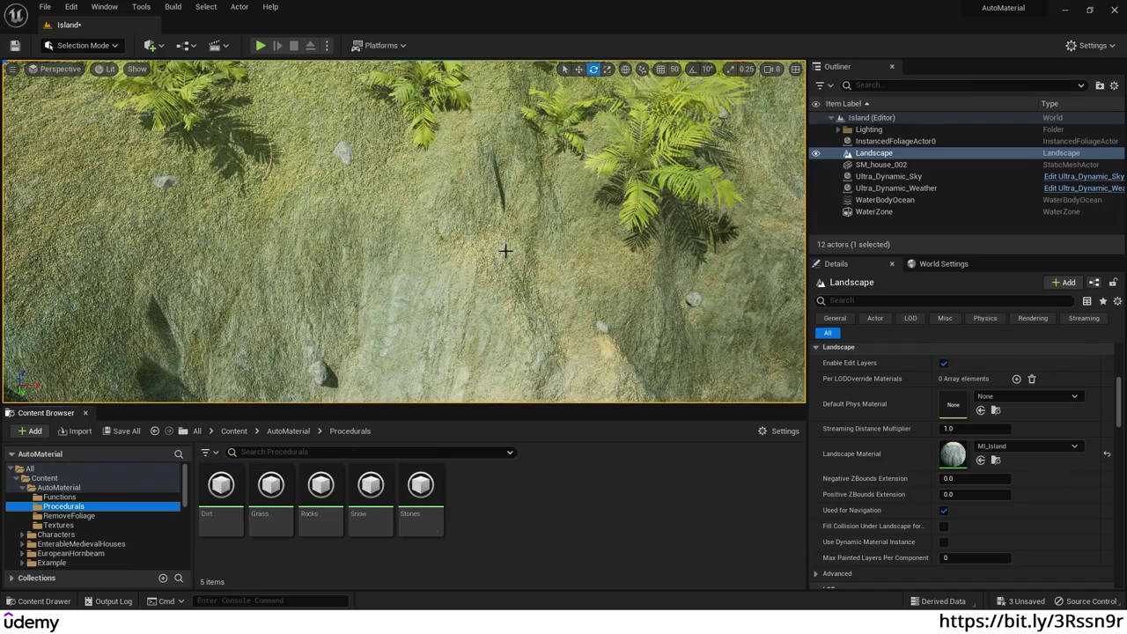
{"action": "right_click_drag", "start_coordinate": [505, 251], "coordinate": [505, 251]}
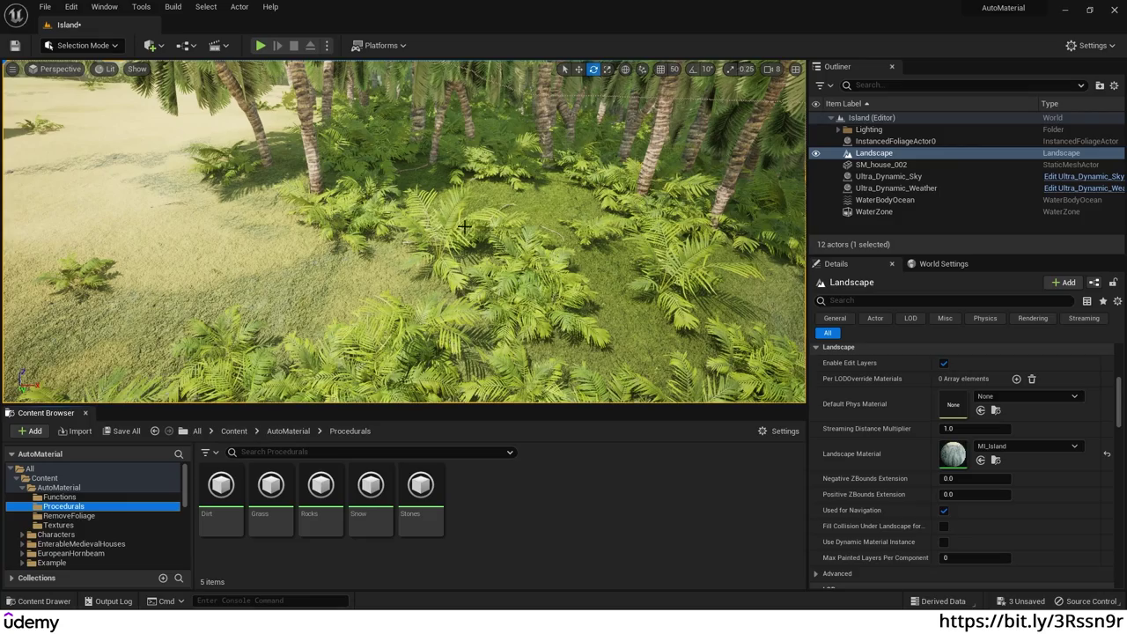
{"action": "right_click_drag", "start_coordinate": [464, 227], "coordinate": [478, 273]}
{"action": "double_click", "coordinate": [371, 493]}
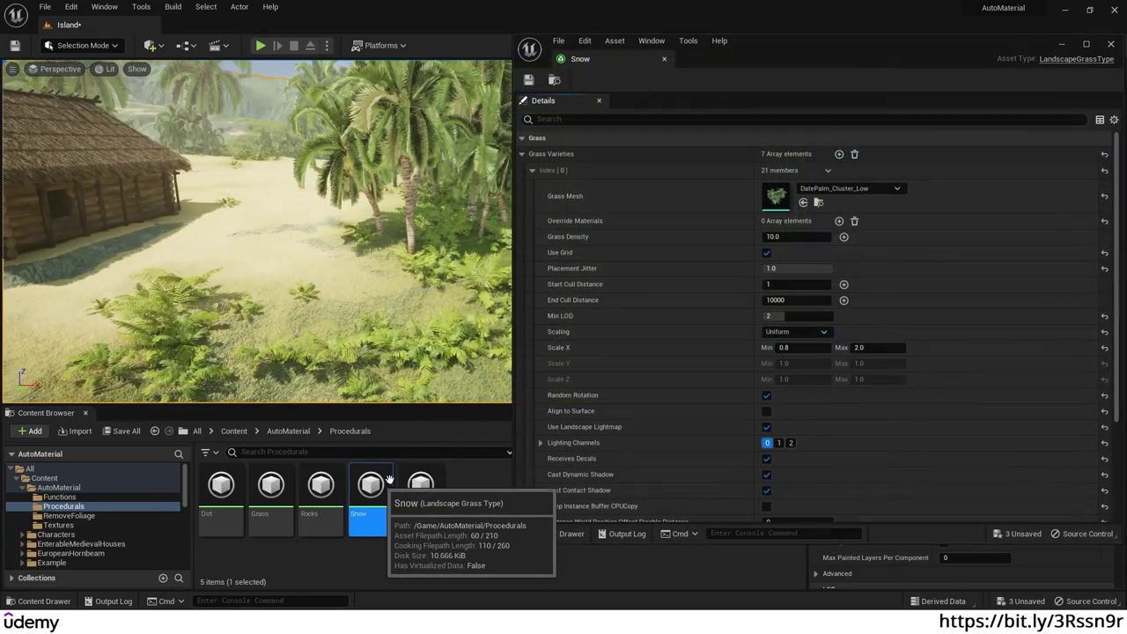
{"action": "left_click", "coordinate": [533, 170]}
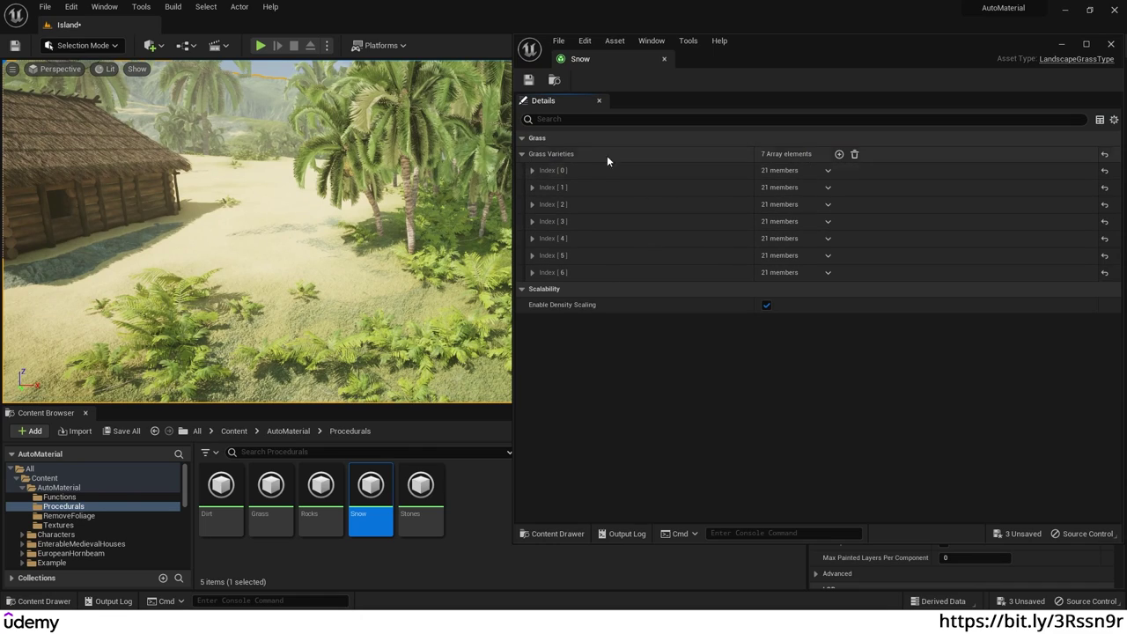
{"action": "left_click", "coordinate": [535, 171]}
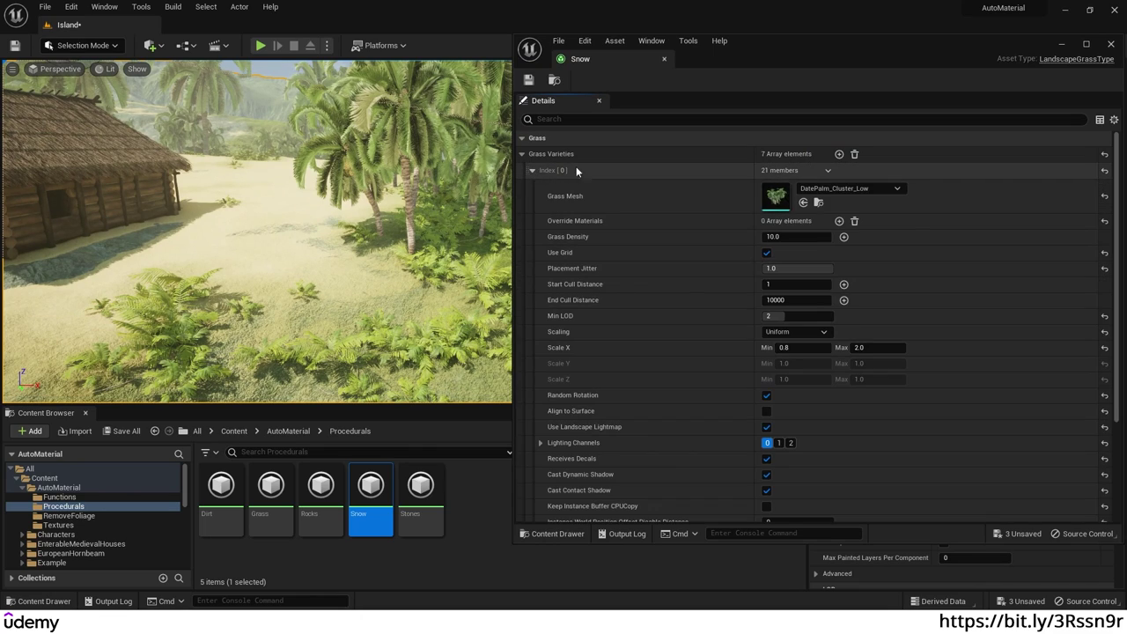
Step: Locate the first variety's DatePalm_Cluster_Low mesh in the content folders, inspect it in the mesh editor, and collapse the variety
{"action": "left_click", "coordinate": [819, 203]}
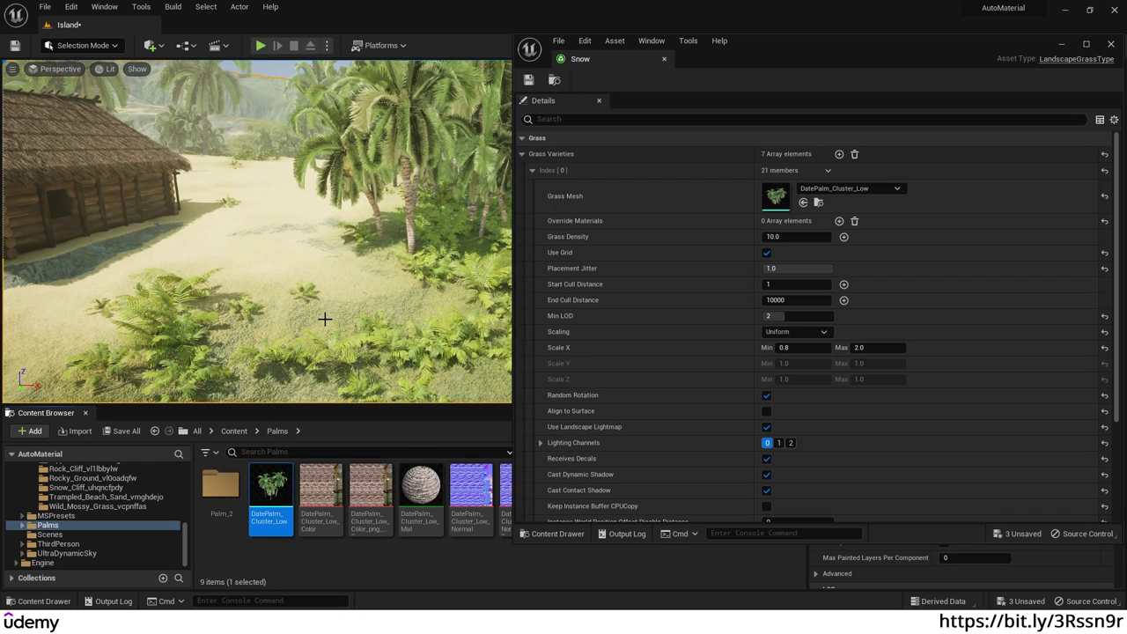
{"action": "mouse_move", "coordinate": [270, 490]}
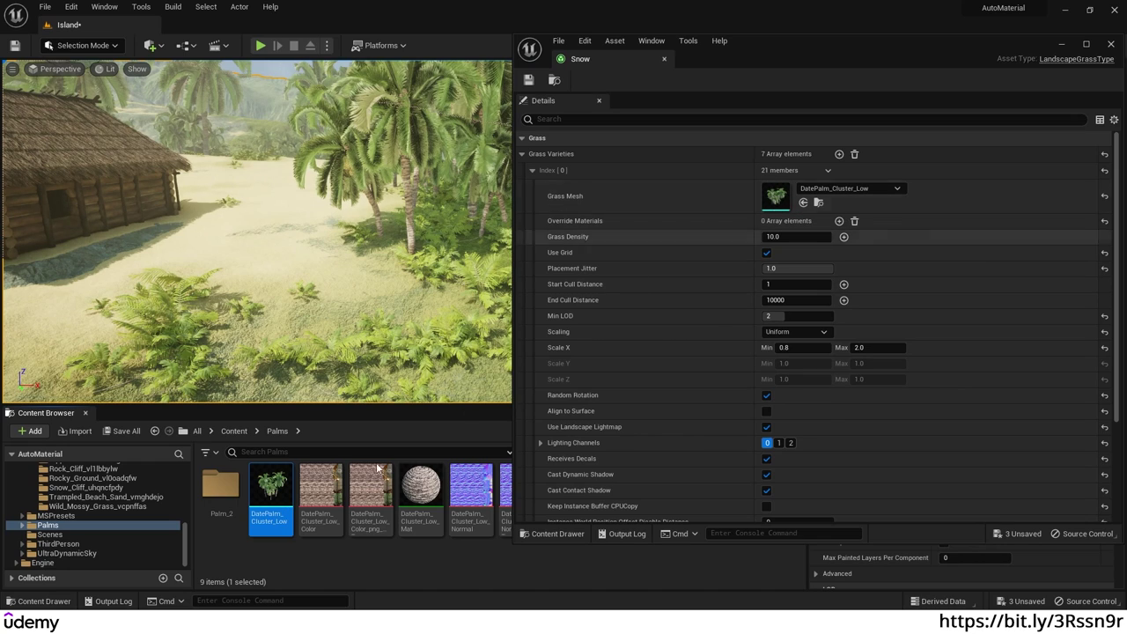
{"action": "double_click", "coordinate": [286, 493]}
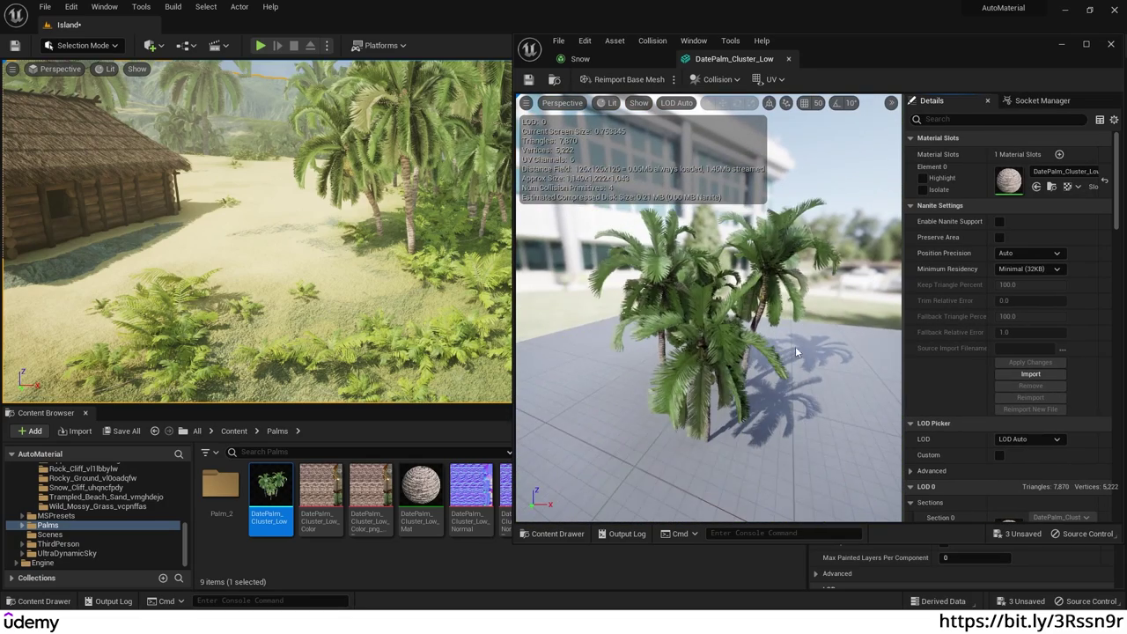
{"action": "left_click_drag", "start_coordinate": [724, 354], "coordinate": [723, 354]}
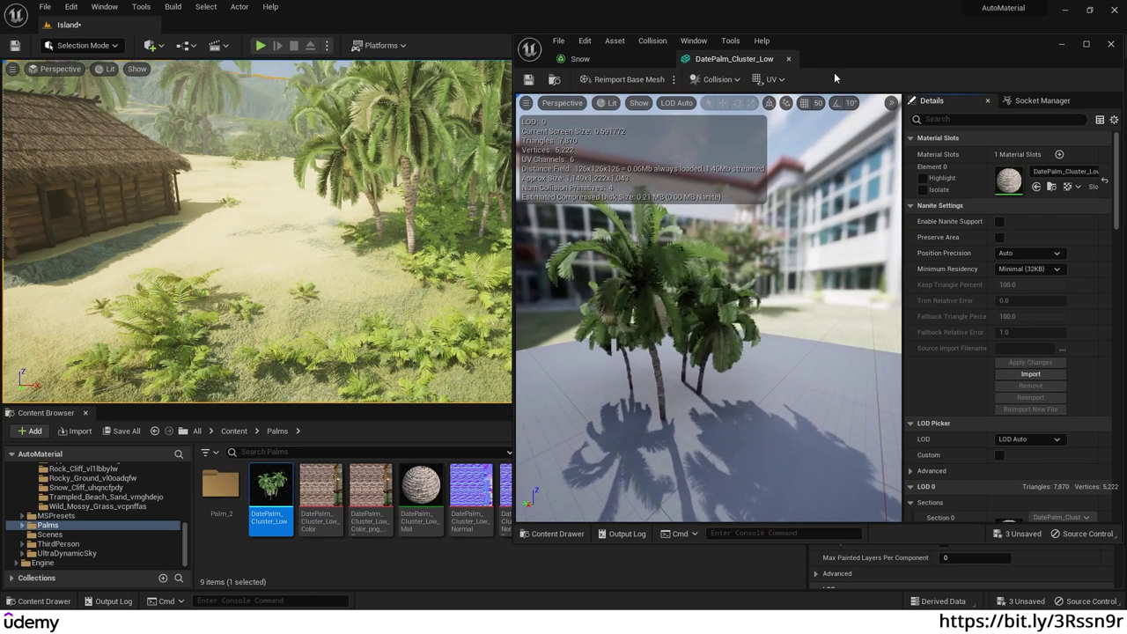
{"action": "left_click", "coordinate": [788, 59]}
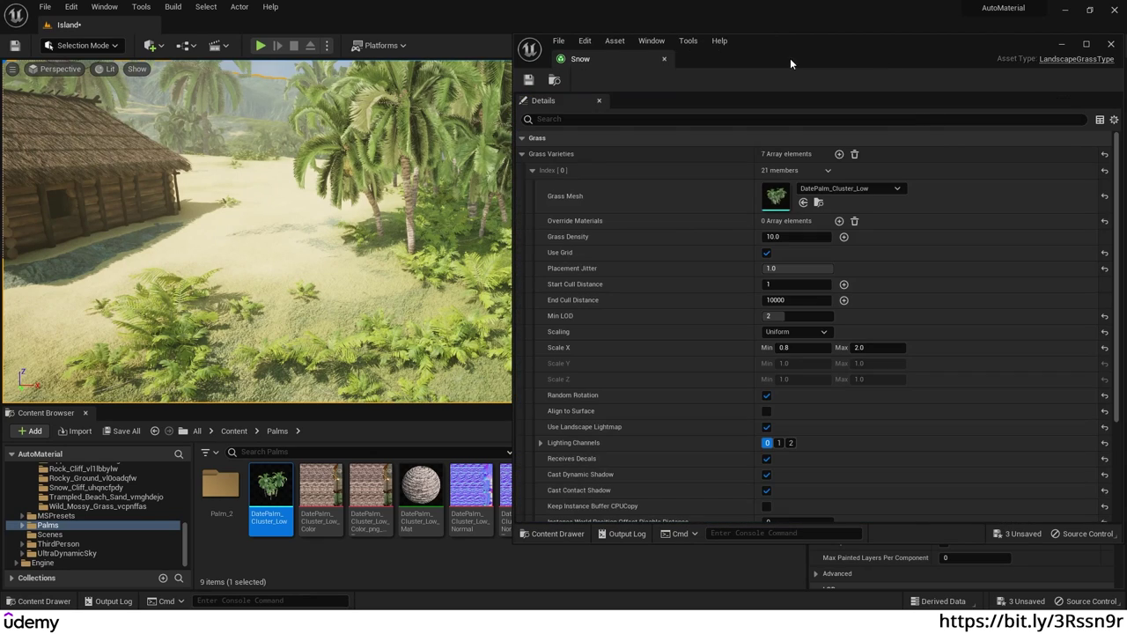
{"action": "left_click", "coordinate": [802, 204]}
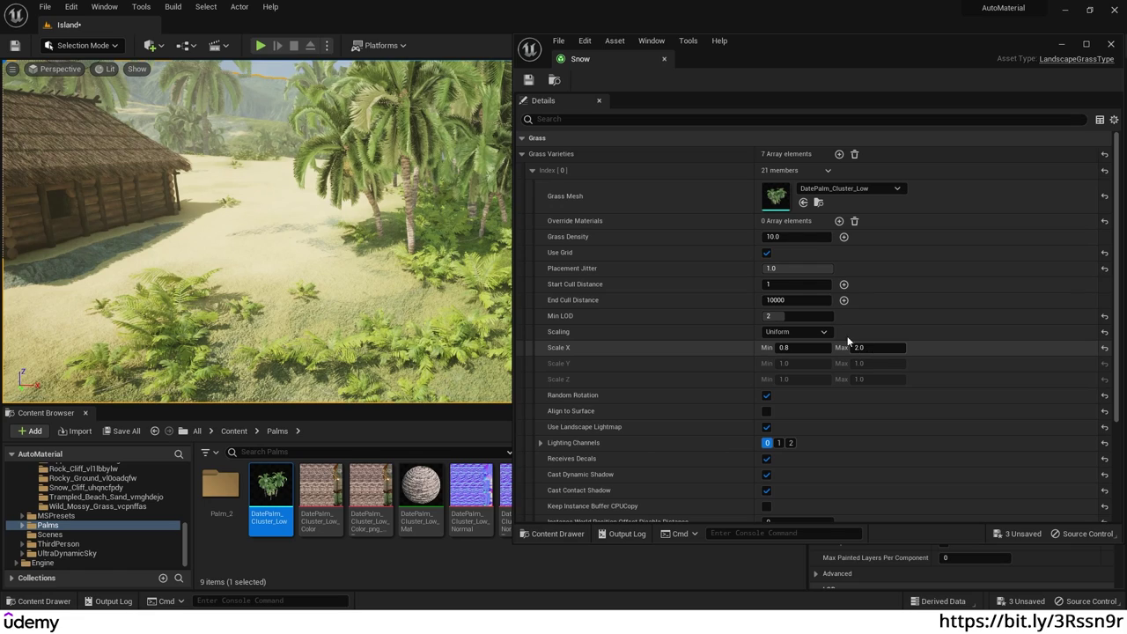
{"action": "left_click", "coordinate": [532, 169]}
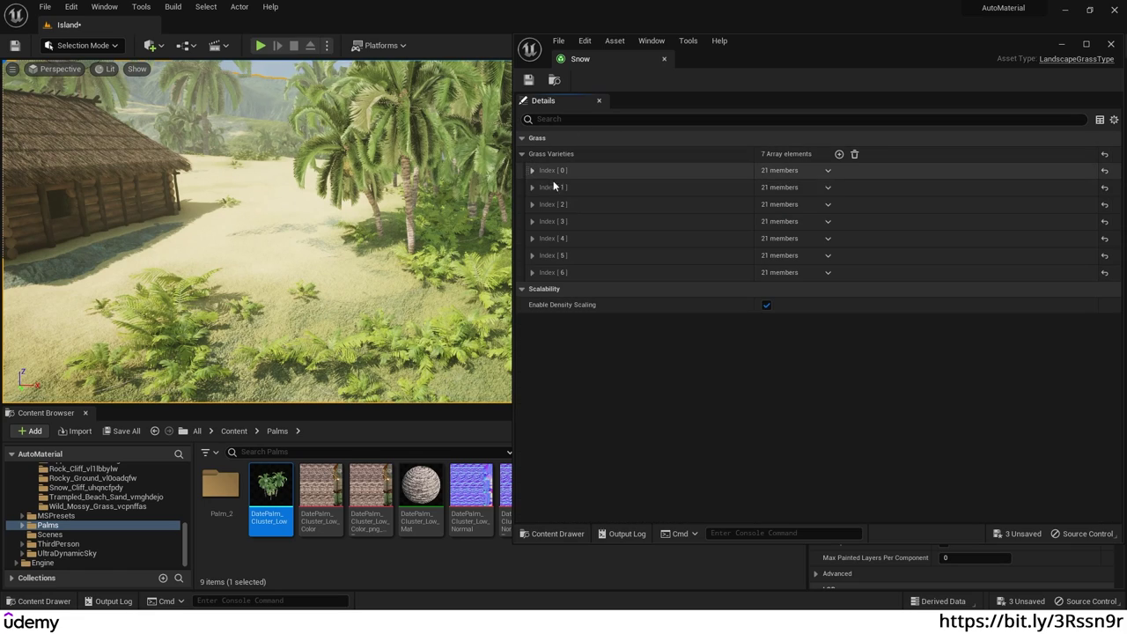
Step: Expand the second Snow variety, locate its Tropical Palm mesh in the content folders, and look at the small palms in the grove
{"action": "left_click", "coordinate": [532, 186]}
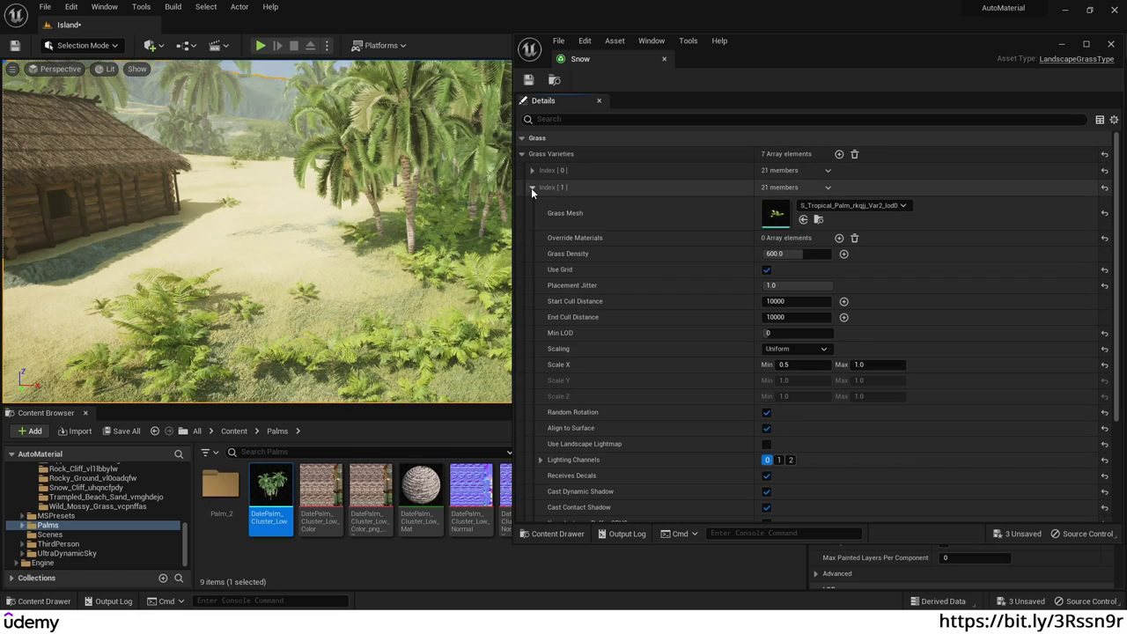
{"action": "left_click", "coordinate": [819, 220]}
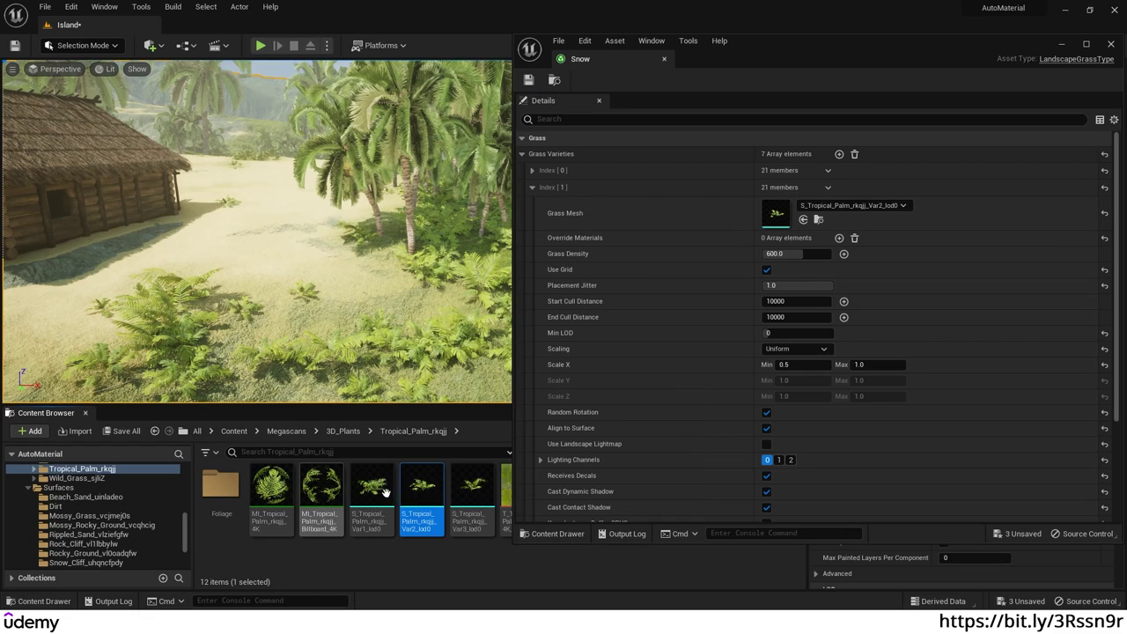
{"action": "scroll", "coordinate": [116, 491], "scroll_direction": "up", "scroll_amount": 1}
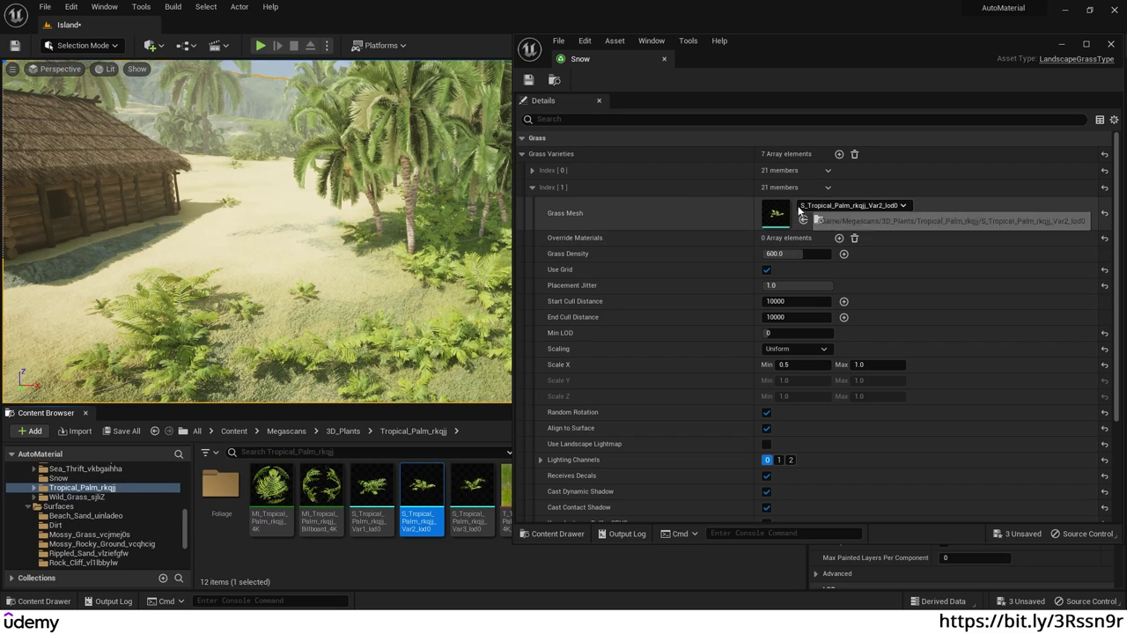
{"action": "right_click_drag", "start_coordinate": [381, 264], "coordinate": [291, 233]}
Step: Review the third and fourth Snow varieties and locate the fourth one's S_Tropical_Palm_rkqjj_Var3_lod0 mesh in the content folder
{"action": "left_click", "coordinate": [532, 186]}
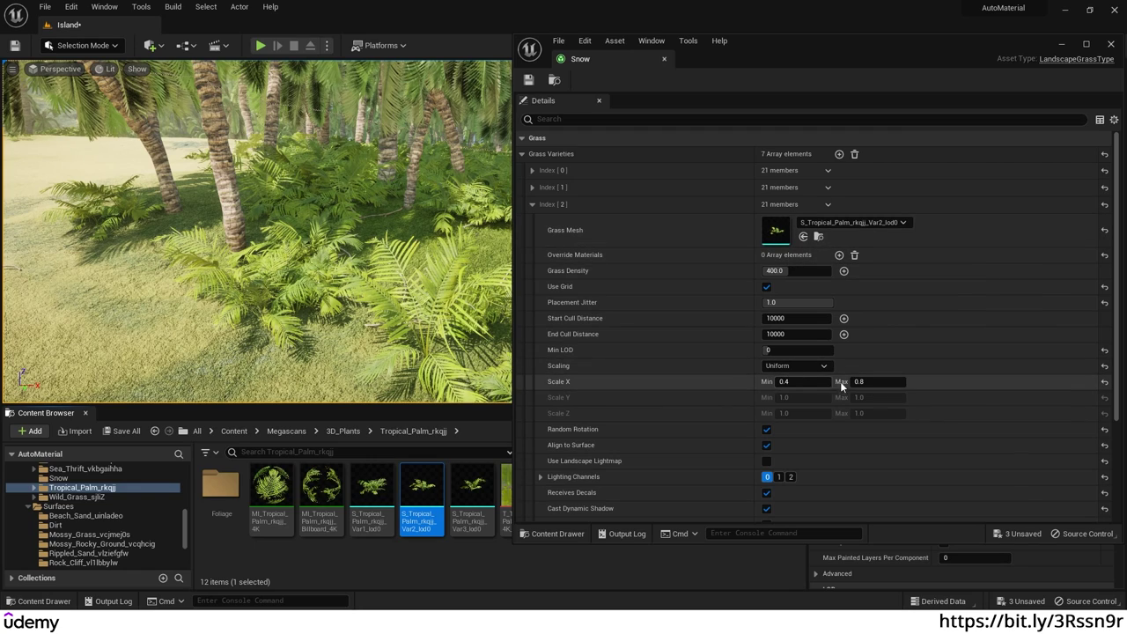
{"action": "left_click", "coordinate": [532, 204]}
{"action": "left_click", "coordinate": [532, 220]}
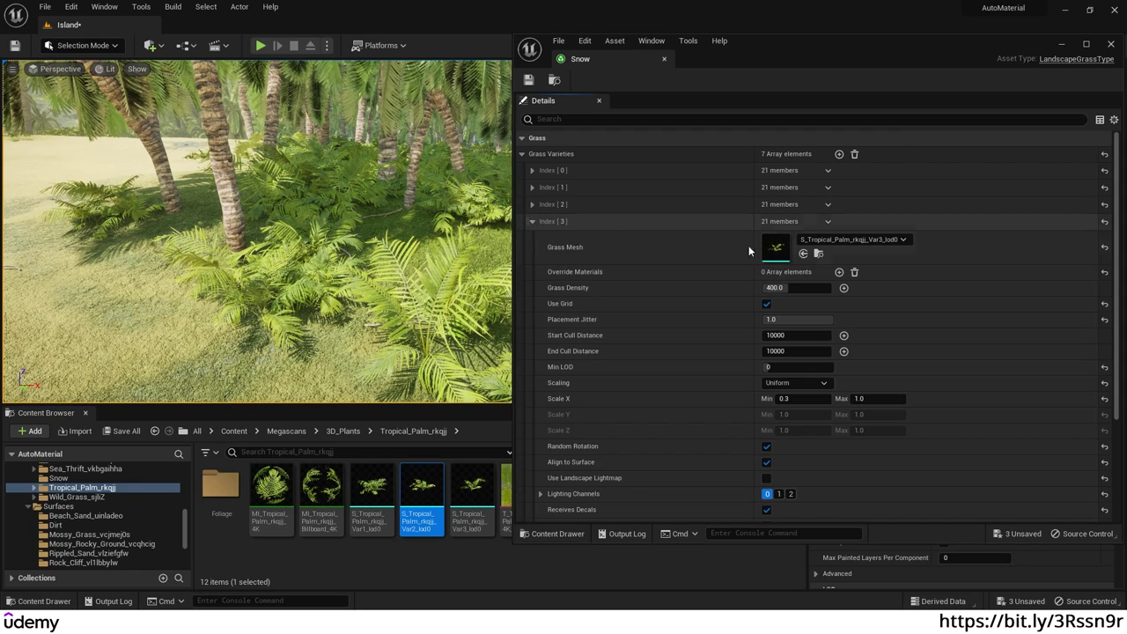
{"action": "left_click", "coordinate": [818, 253]}
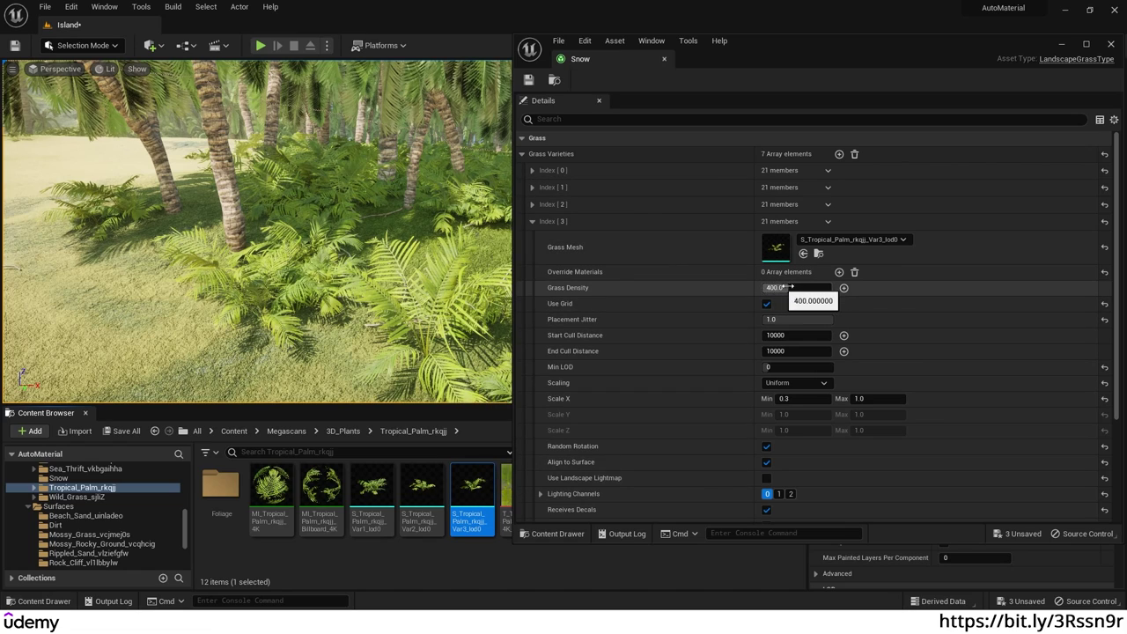
{"action": "left_click", "coordinate": [532, 222]}
Step: Expand the fifth Snow variety, locate its DatePalm_Low mesh in the Palm_2 folder, and examine the tall palms in the scene
{"action": "left_click", "coordinate": [532, 237]}
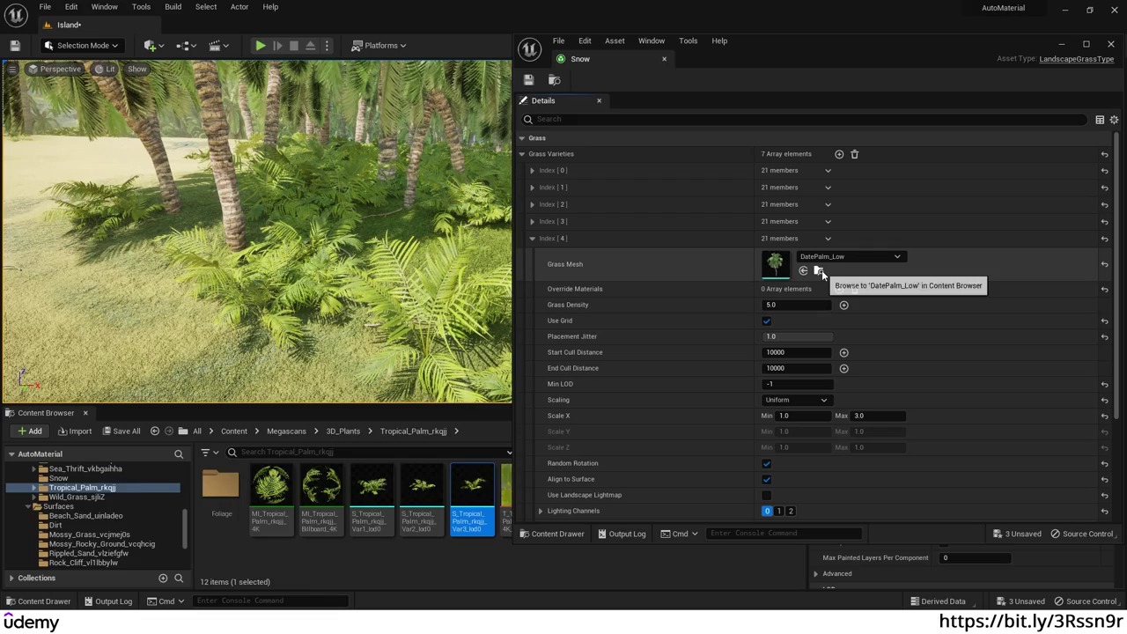
{"action": "left_click", "coordinate": [819, 270]}
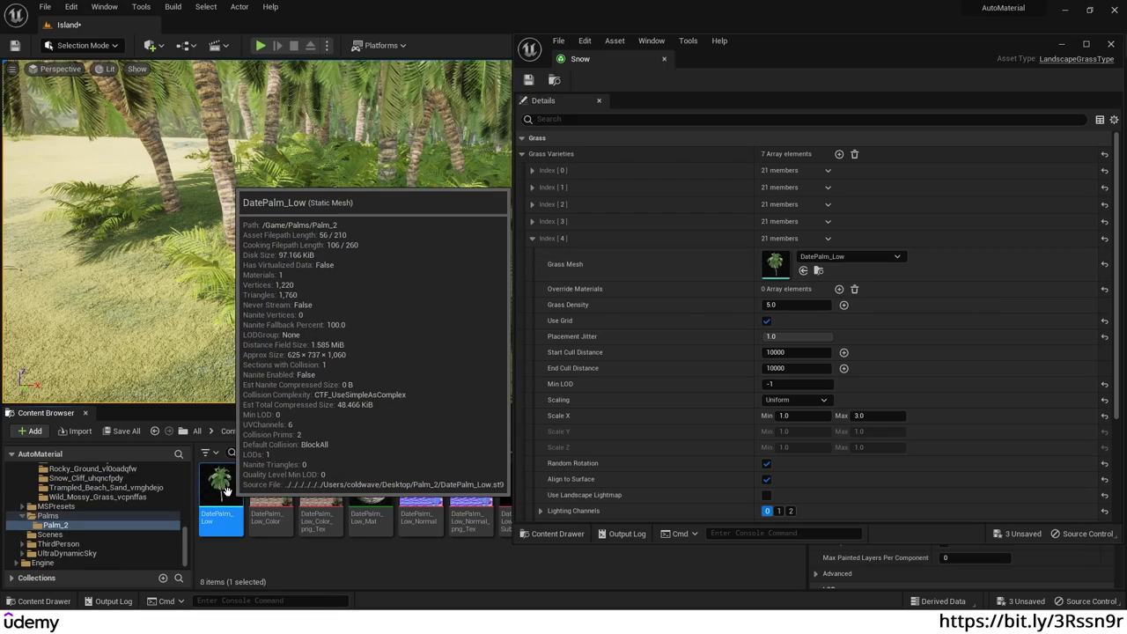
{"action": "right_click_drag", "start_coordinate": [320, 246], "coordinate": [357, 153]}
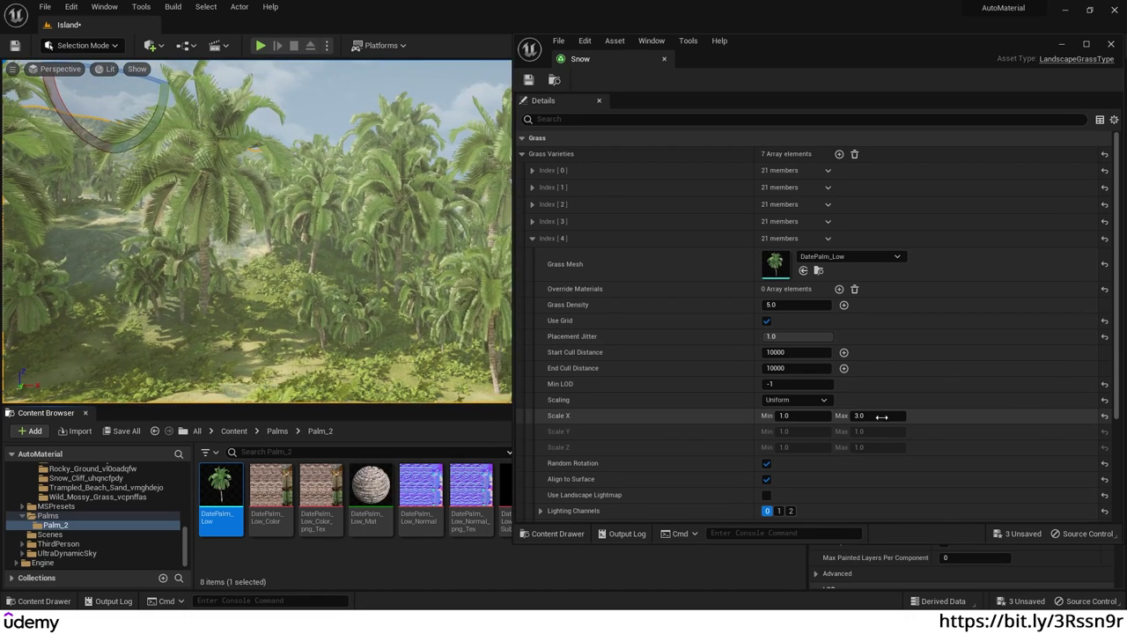
{"action": "right_click_drag", "start_coordinate": [340, 261], "coordinate": [382, 227]}
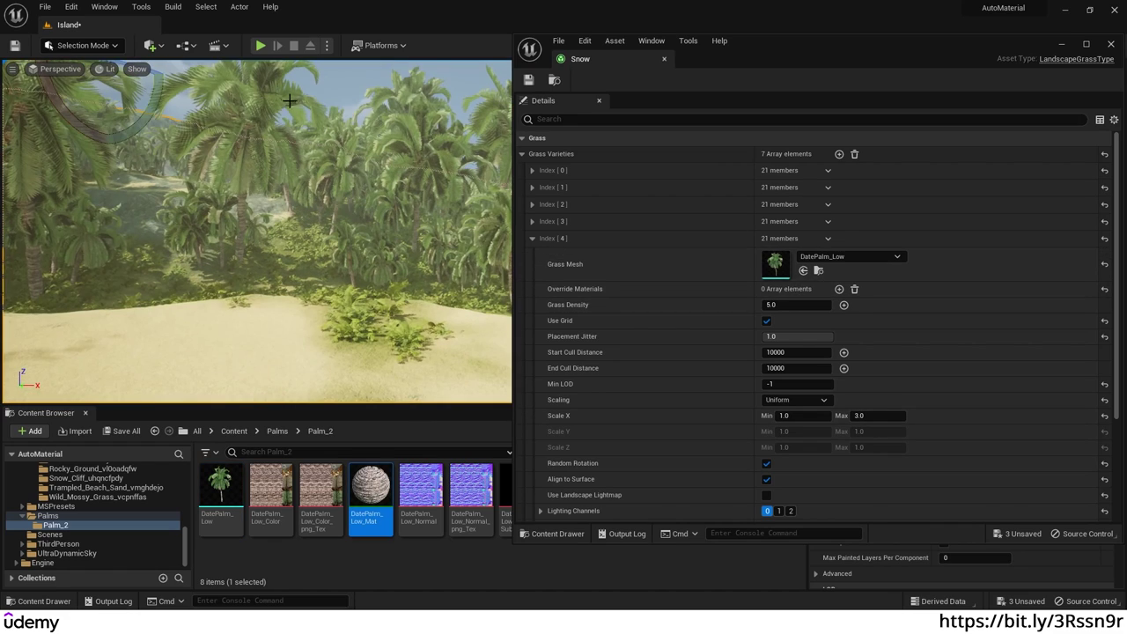
{"action": "left_click", "coordinate": [531, 237]}
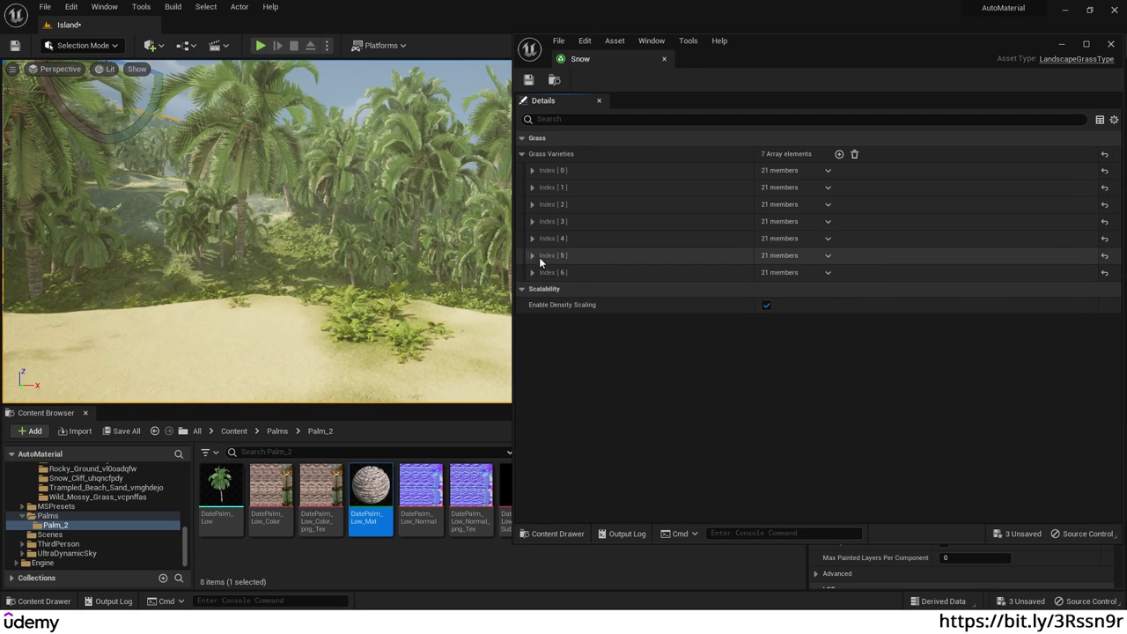
Step: Review the dry-branch and wild-grass settings in the sixth and seventh Snow varieties, examining the ground foliage under the palms
{"action": "left_click", "coordinate": [532, 256]}
{"action": "left_click", "coordinate": [819, 288]}
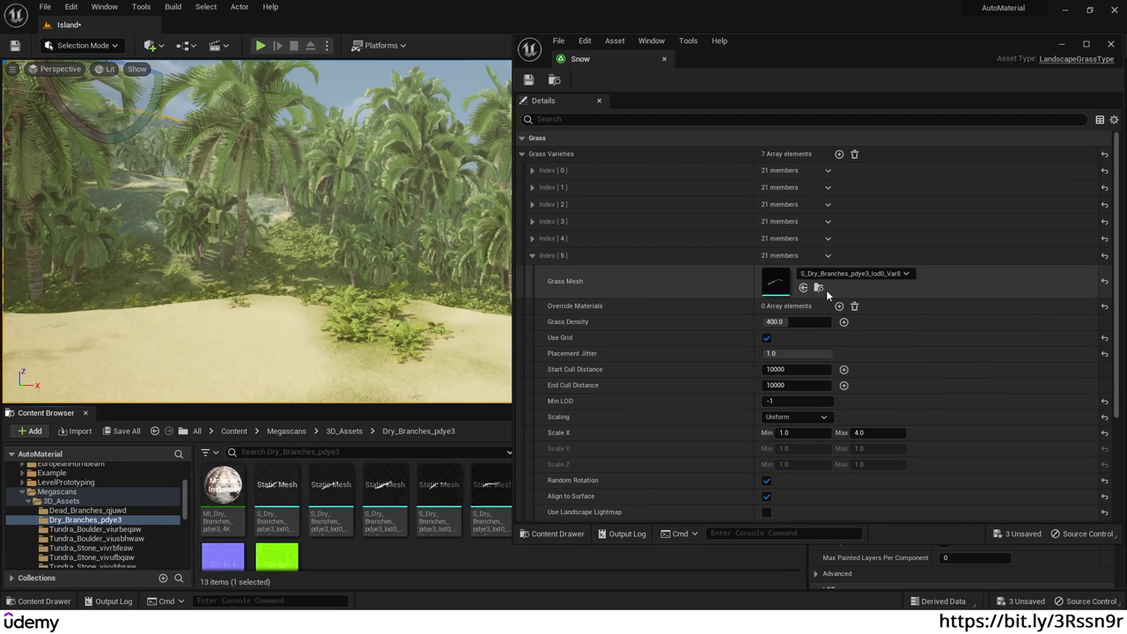
{"action": "key", "text": "w"}
{"action": "right_click_drag", "start_coordinate": [370, 257], "coordinate": [314, 298]}
{"action": "key", "text": "w"}
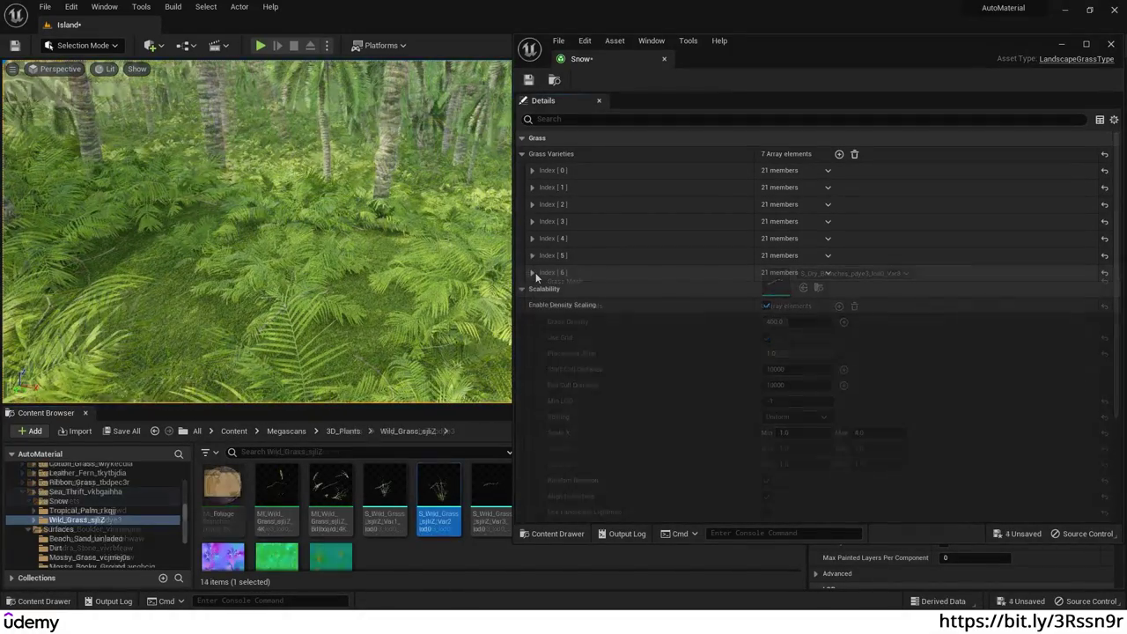
{"action": "left_click", "coordinate": [534, 272]}
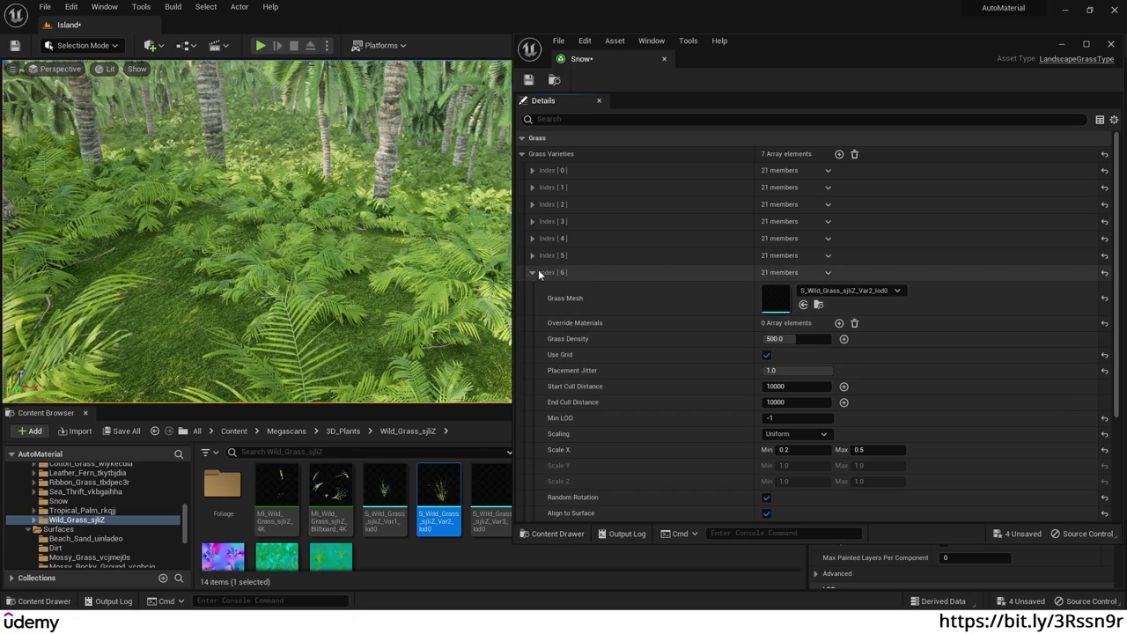
{"action": "left_click", "coordinate": [533, 272]}
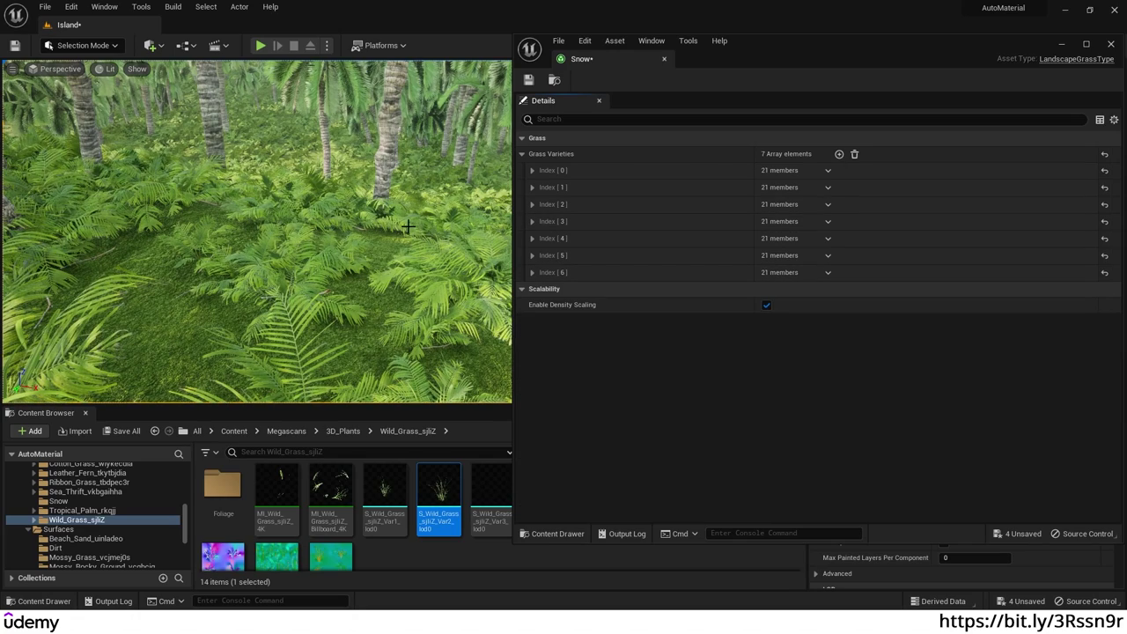
Step: Survey the island's sand, palms, cliffs and coastline in the full-screen viewport
{"action": "right_click_drag", "start_coordinate": [409, 227], "coordinate": [409, 249]}
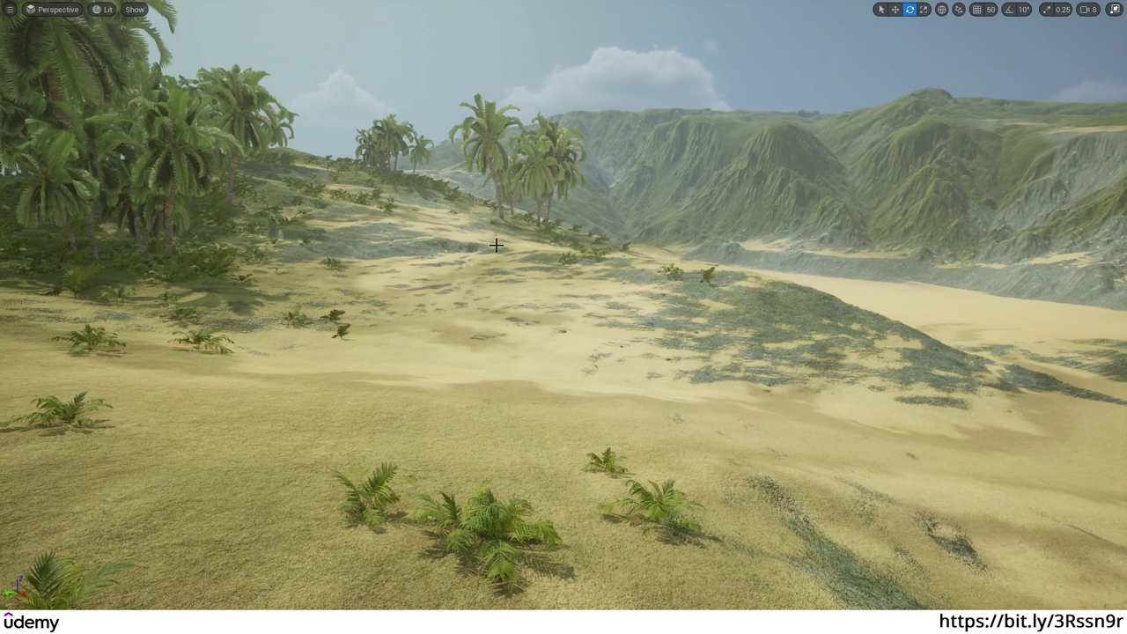
{"action": "right_click_drag", "start_coordinate": [497, 245], "coordinate": [497, 244]}
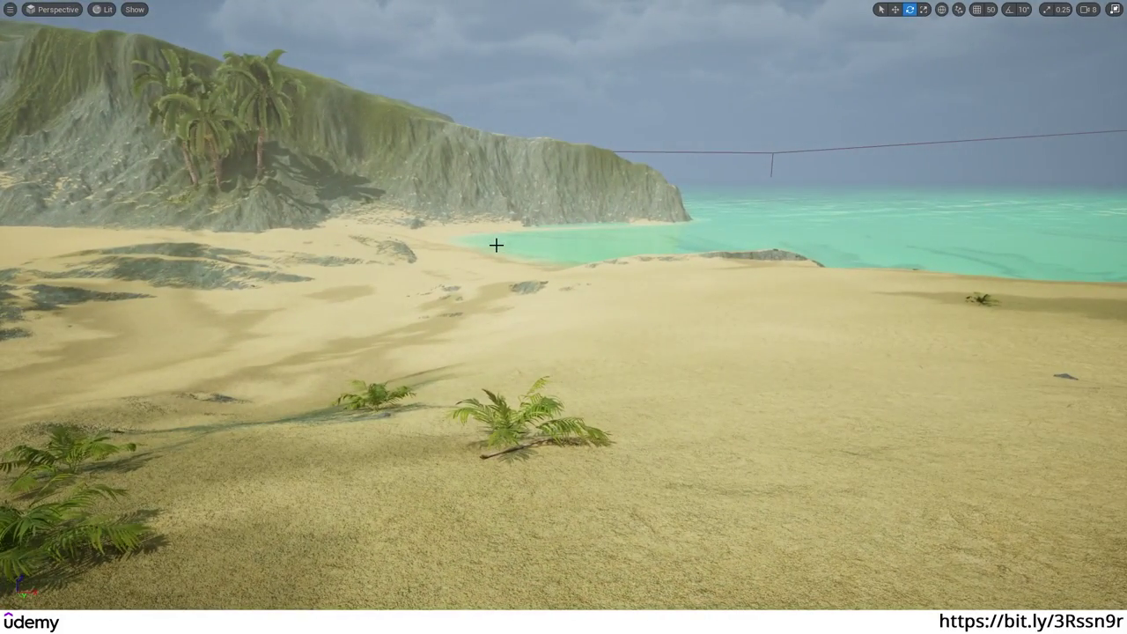